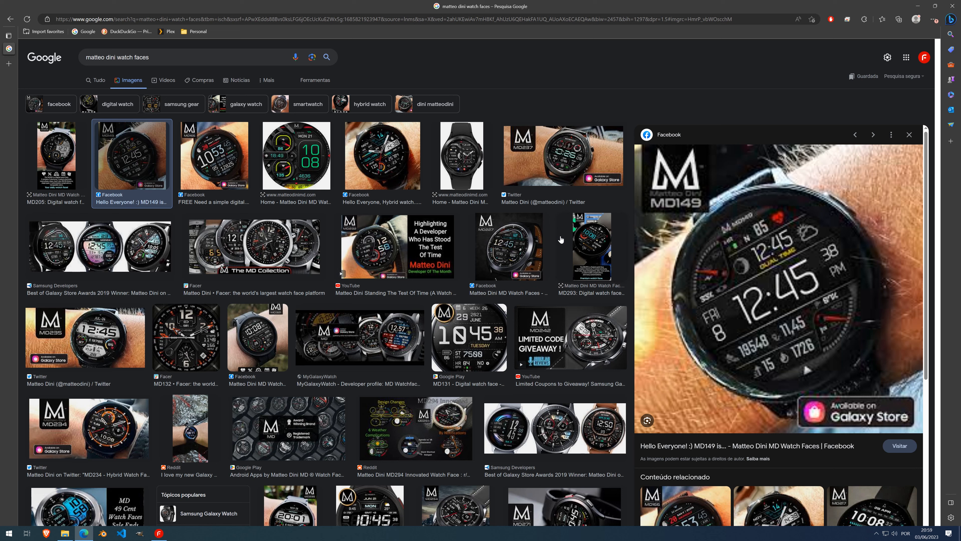
# Step: Preview several Matteo Dini watch face images from the first rows of the results, ending with the MD232 video image
pyautogui.click(236, 162)
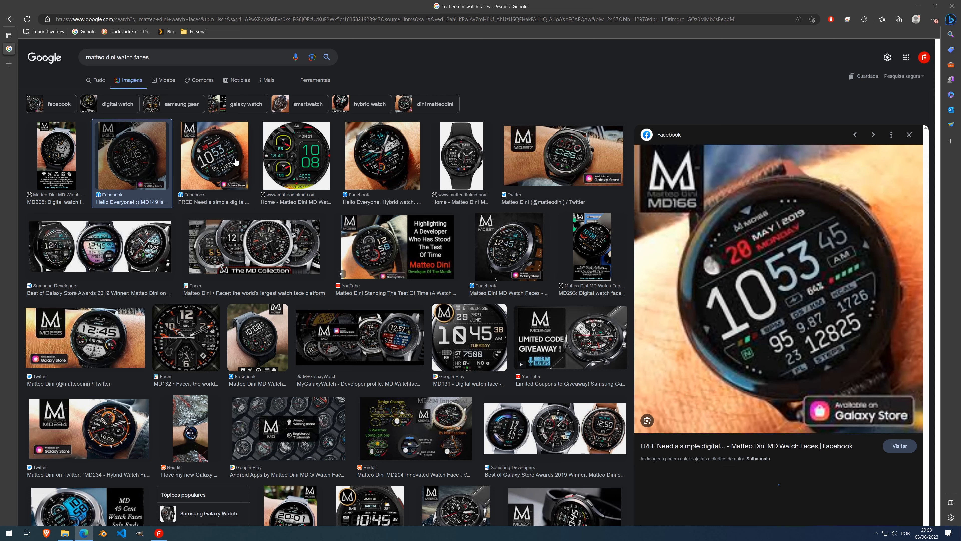
pyautogui.click(288, 153)
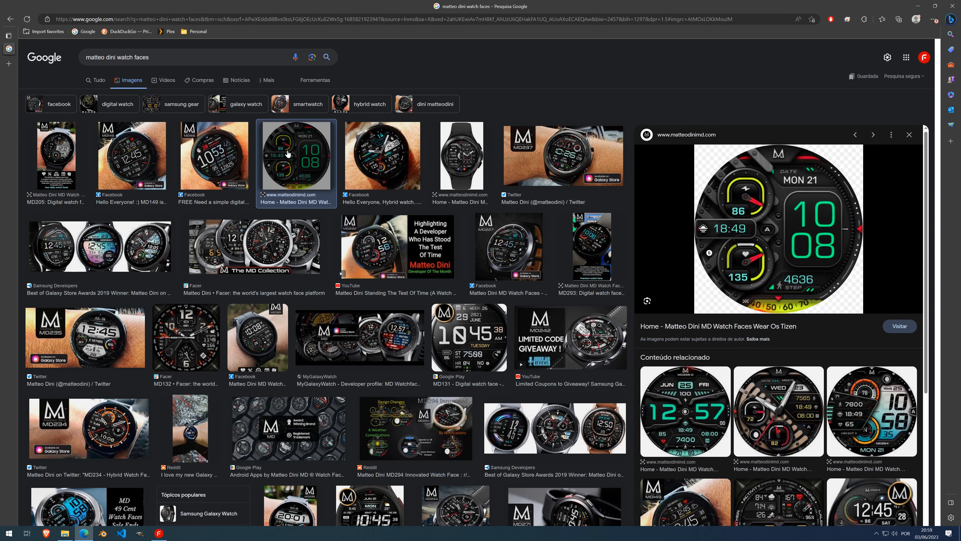
pyautogui.click(396, 159)
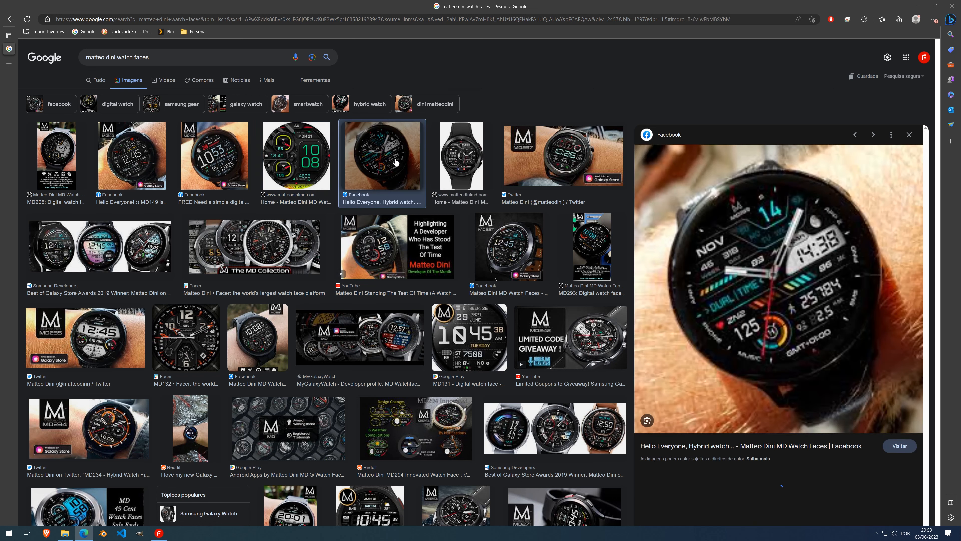
pyautogui.click(462, 159)
pyautogui.click(544, 161)
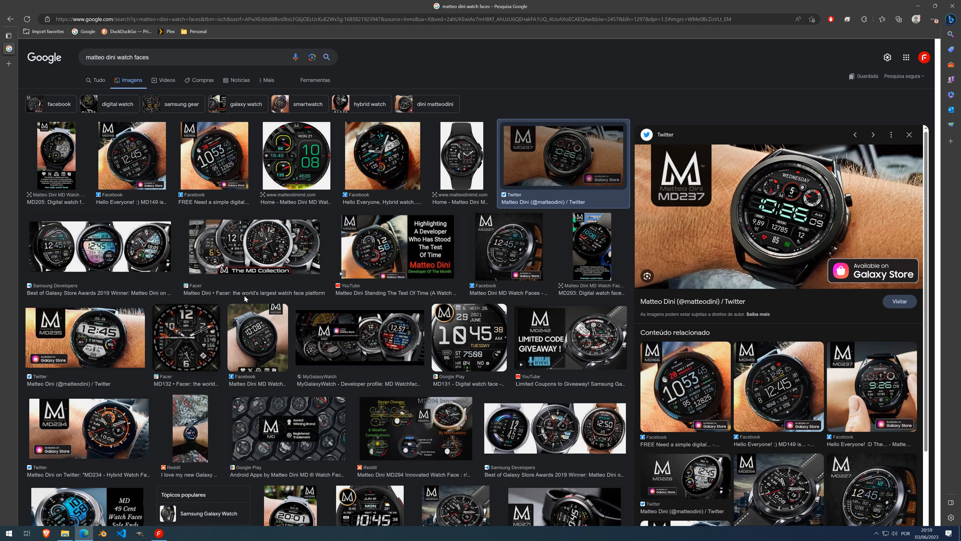
pyautogui.click(391, 236)
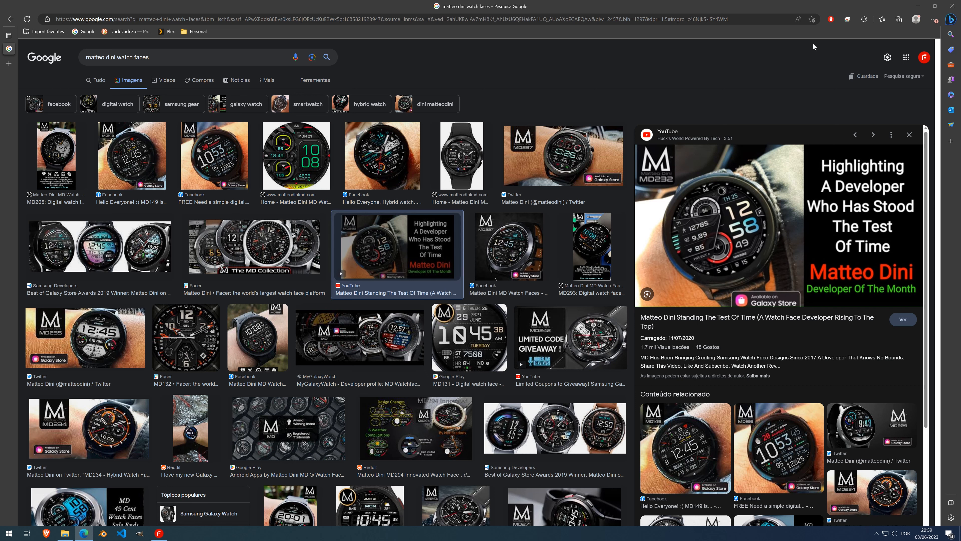
pyautogui.click(918, 6)
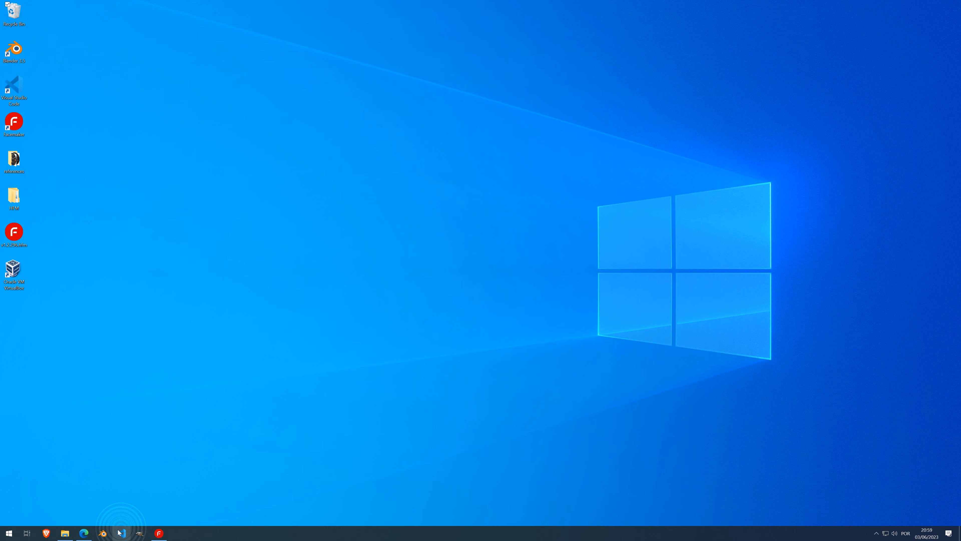
# Step: Return to Microsoft Edge and preview further Matteo Dini designs, including the MD136, Gear S3 and Galaxy Watch3 faces
pyautogui.click(84, 533)
pyautogui.scroll(-8, 395, 280)
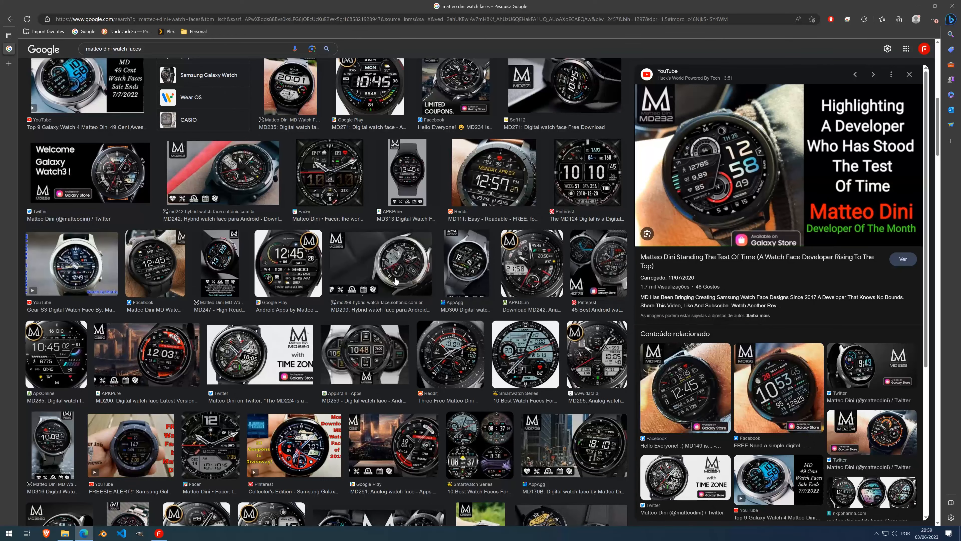
pyautogui.click(454, 347)
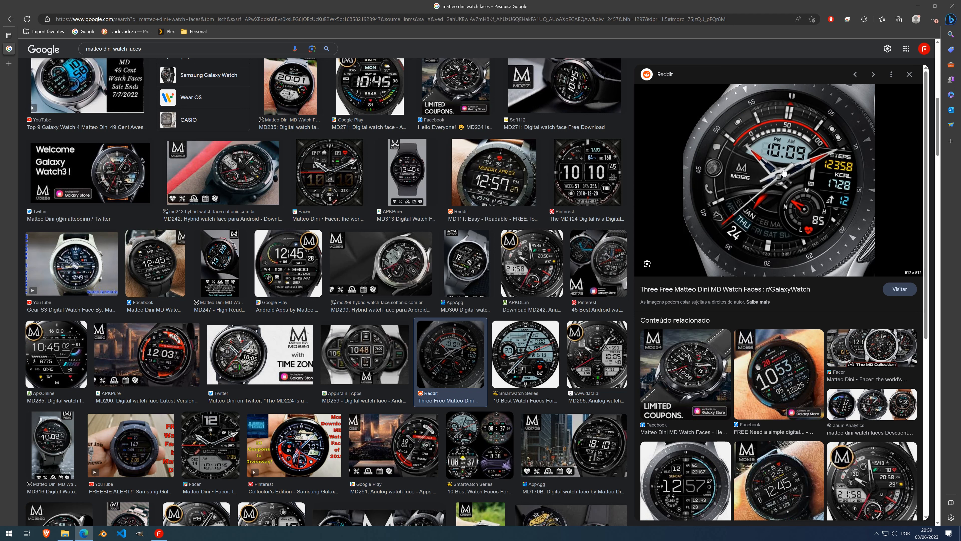
pyautogui.click(79, 250)
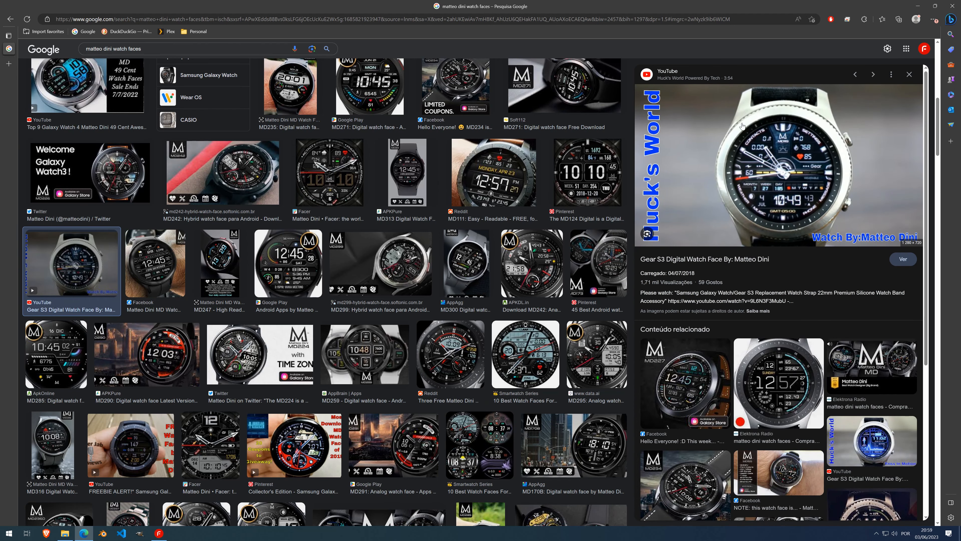
pyautogui.click(115, 167)
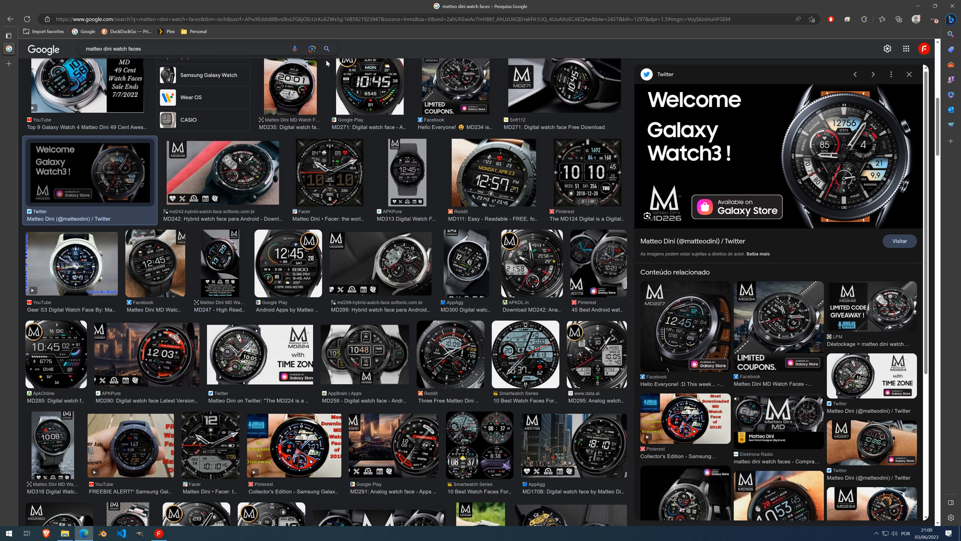
pyautogui.click(917, 6)
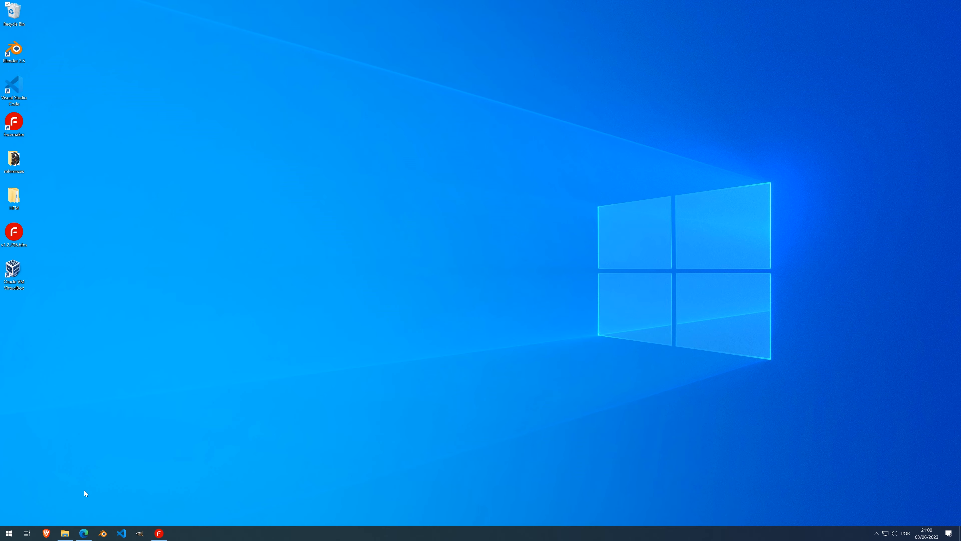
# Step: Open the reference folder on the SIDEKICK (L:) drive in File Explorer and view 0.png briefly in Paint
pyautogui.click(63, 534)
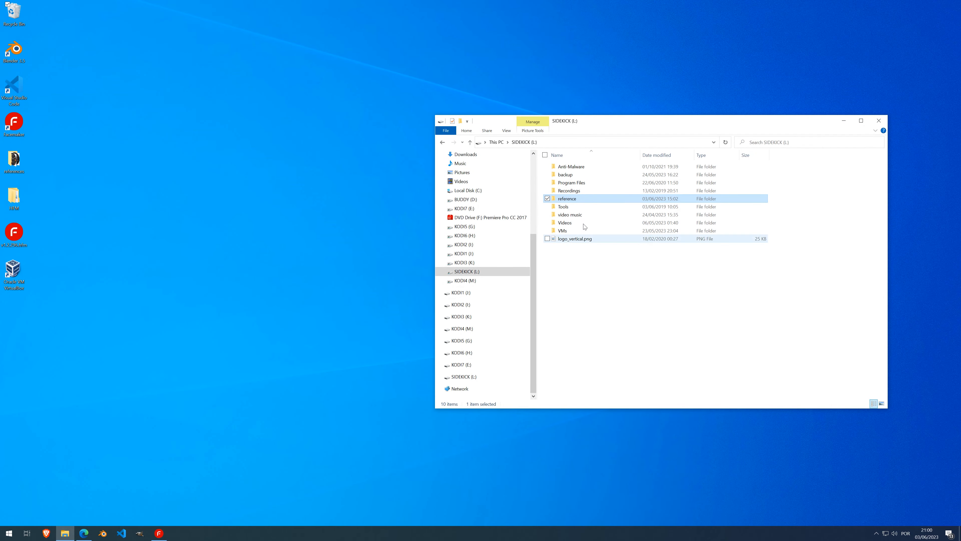
pyautogui.doubleClick(572, 199)
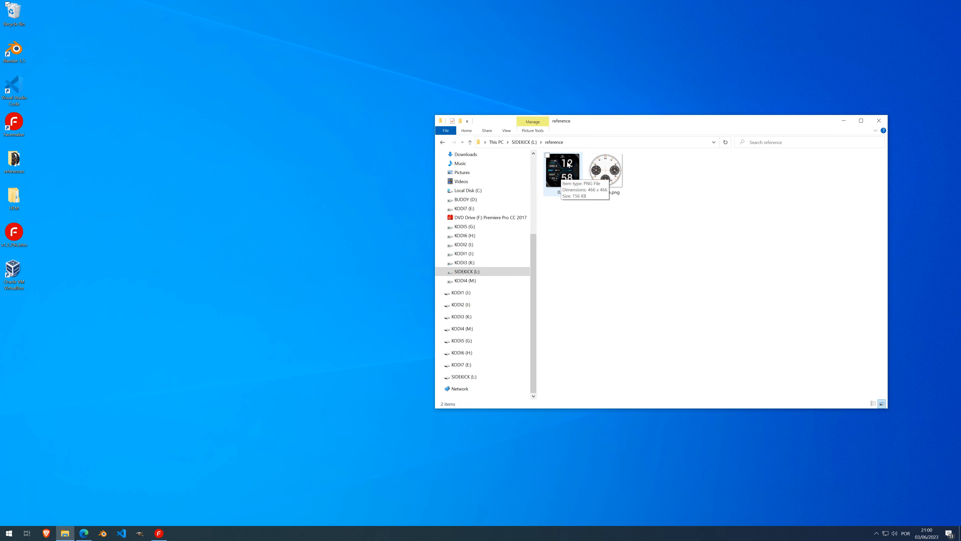
pyautogui.doubleClick(572, 174)
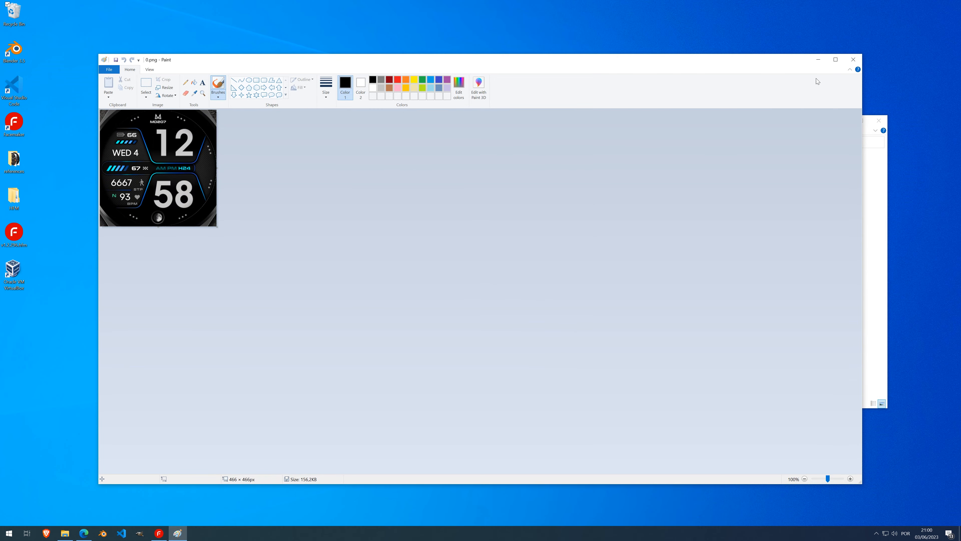
pyautogui.click(854, 60)
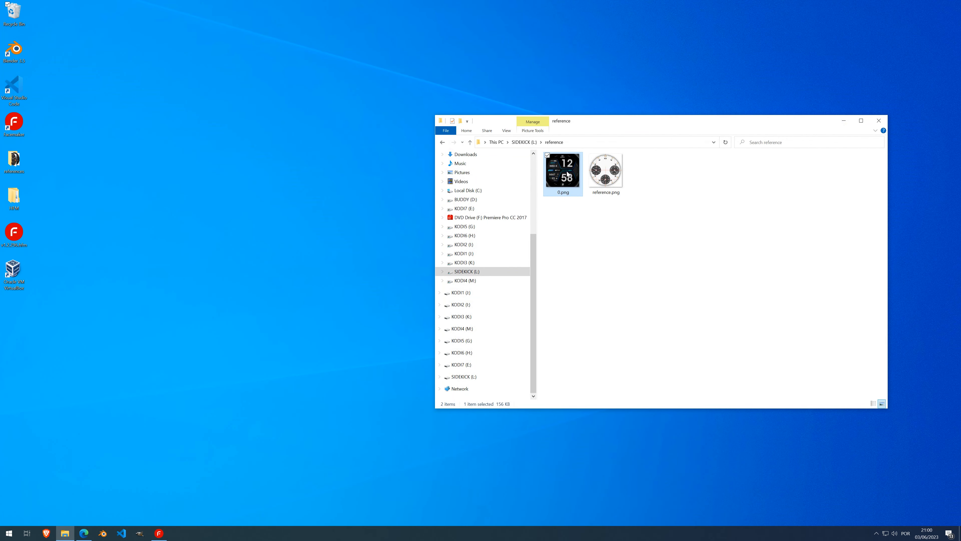
# Step: Open 0.png from the reference folder in GIMP and examine the watch face design up close
pyautogui.rightClick(566, 171)
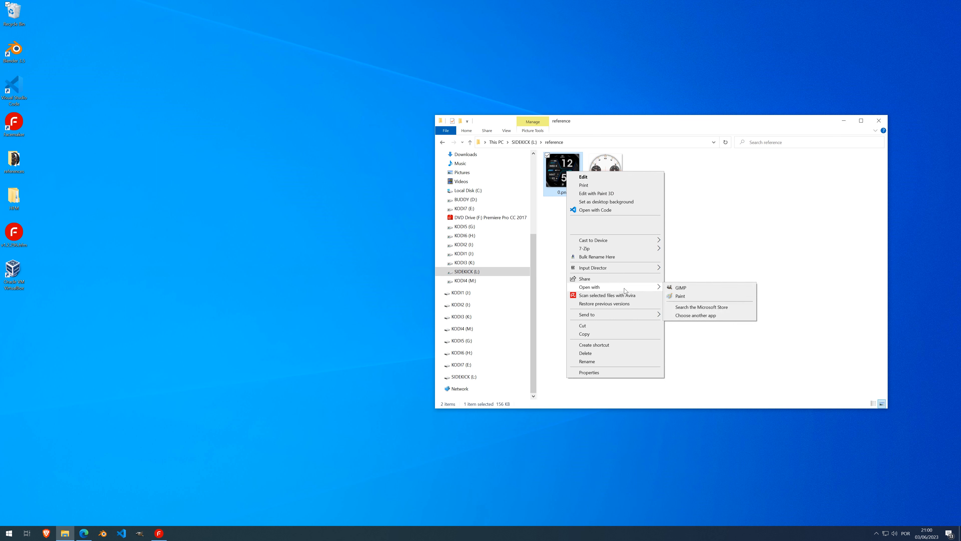
pyautogui.moveTo(626, 288)
pyautogui.click(688, 287)
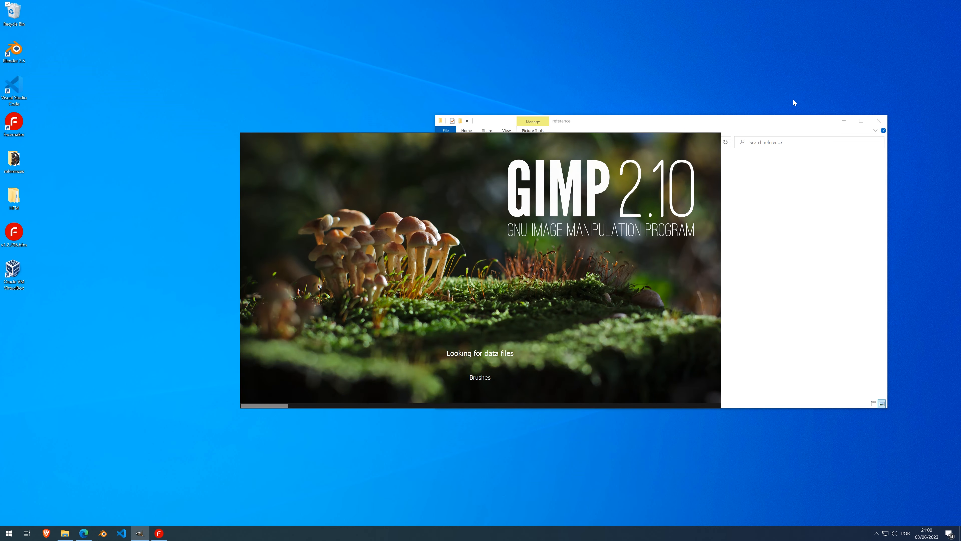
pyautogui.click(837, 118)
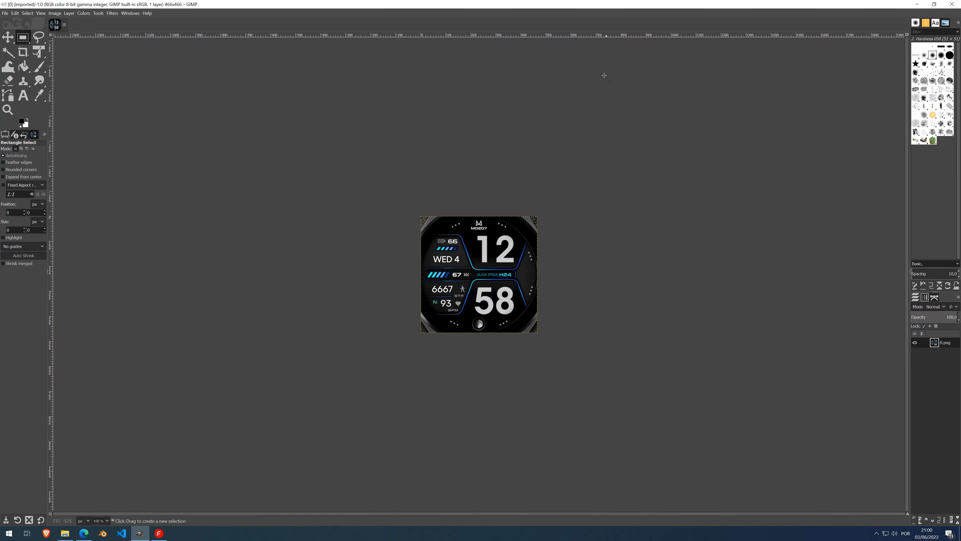
pyautogui.scroll(4, 488, 276)
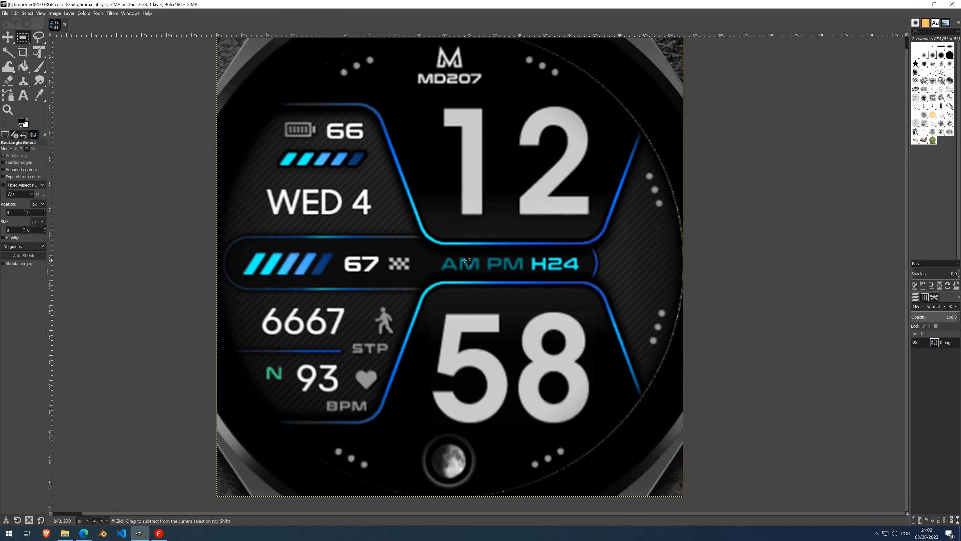
pyautogui.scroll(-3, 465, 260)
pyautogui.scroll(2, 466, 254)
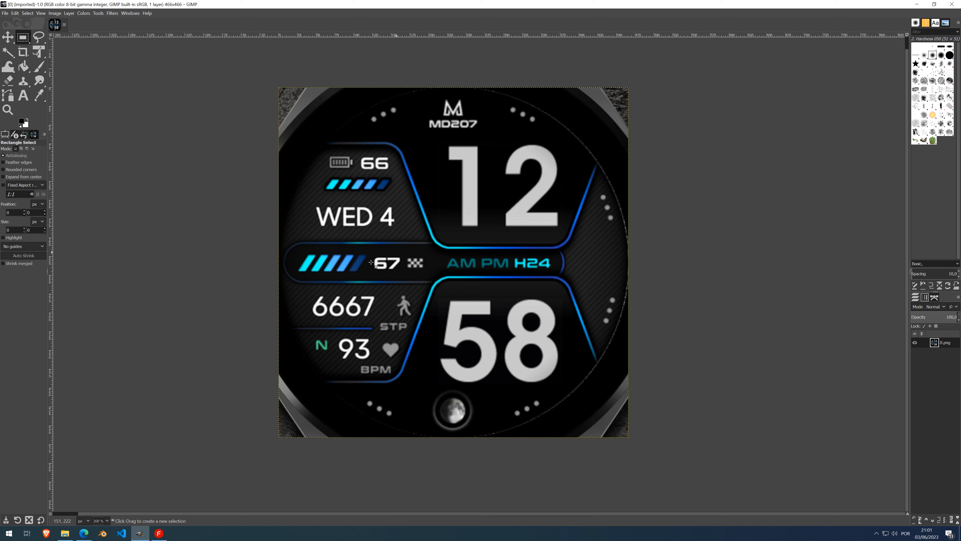
# Step: Switch to Facemaker and widen the watch preview area on both sides
pyautogui.click(159, 534)
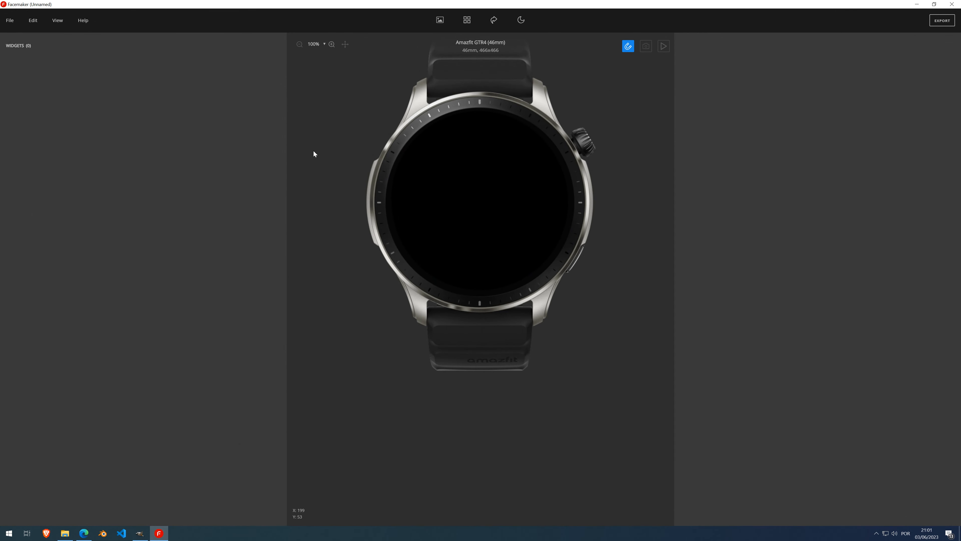
pyautogui.moveTo(284, 163); pyautogui.dragTo(266, 165)
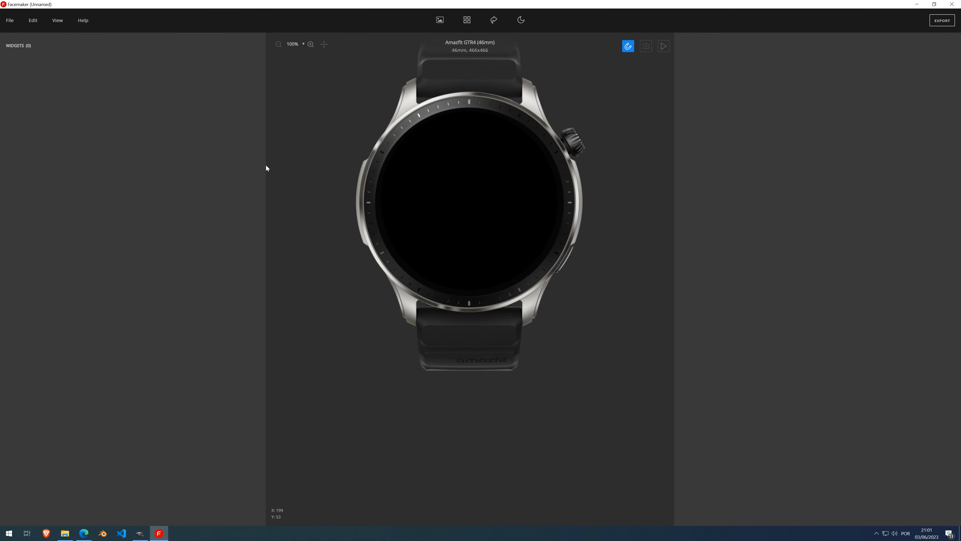
pyautogui.moveTo(674, 206); pyautogui.dragTo(693, 205)
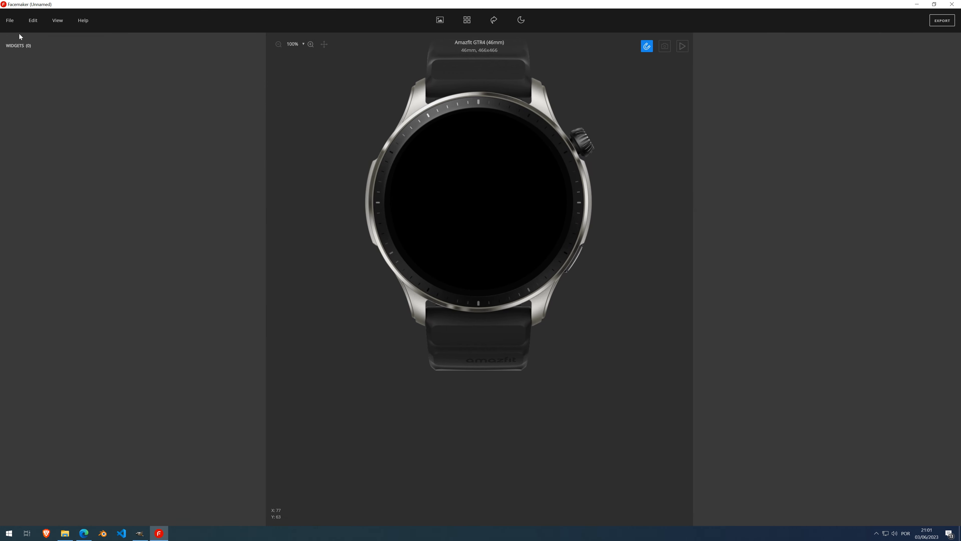
# Step: Set the watch model in the Face Info dialog to Huawei Watch GT3 (46mm)
pyautogui.click(10, 20)
pyautogui.click(26, 122)
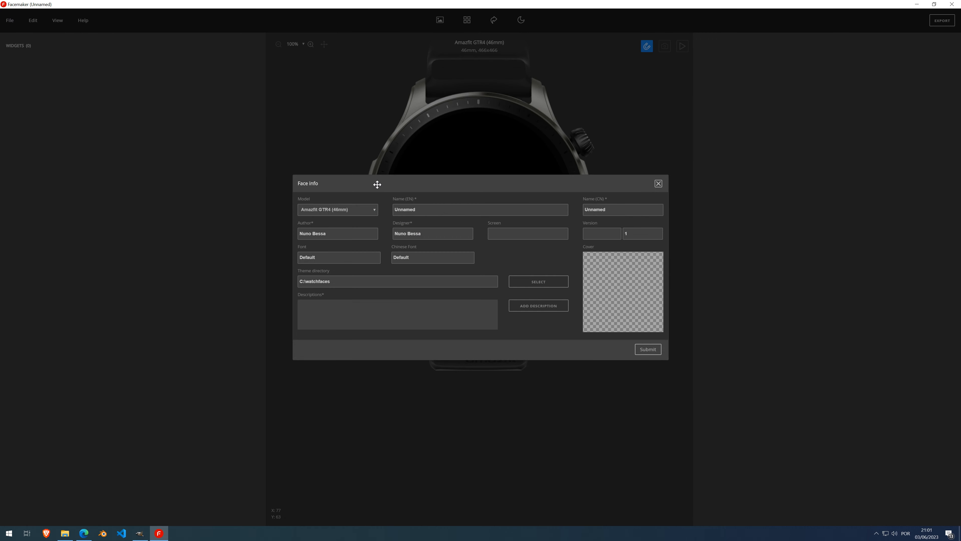
pyautogui.click(367, 209)
pyautogui.scroll(-10, 349, 270)
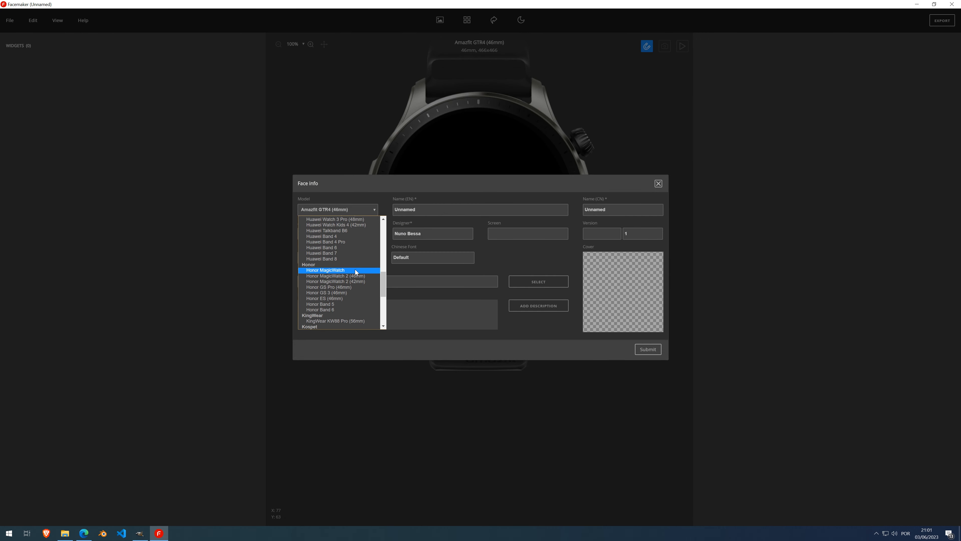
pyautogui.scroll(5, 350, 272)
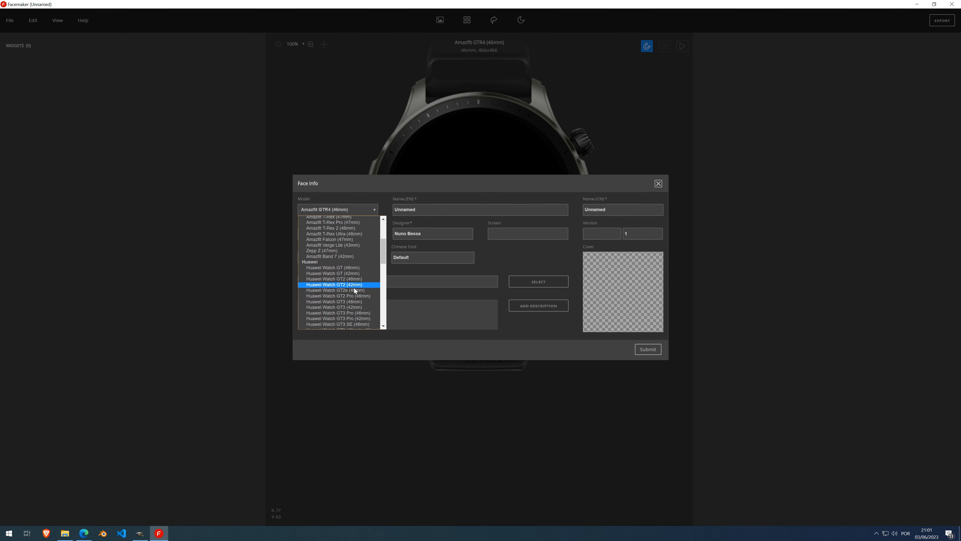
pyautogui.click(352, 301)
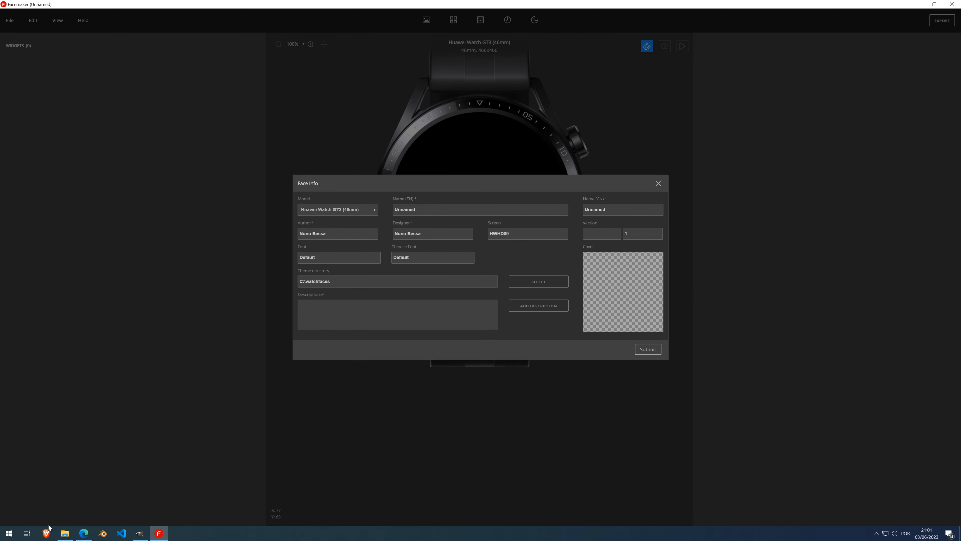
# Step: Switch to GIMP and make a rectangular selection of about 95 × 28 px around the five slanted bars beside the 67
pyautogui.click(140, 533)
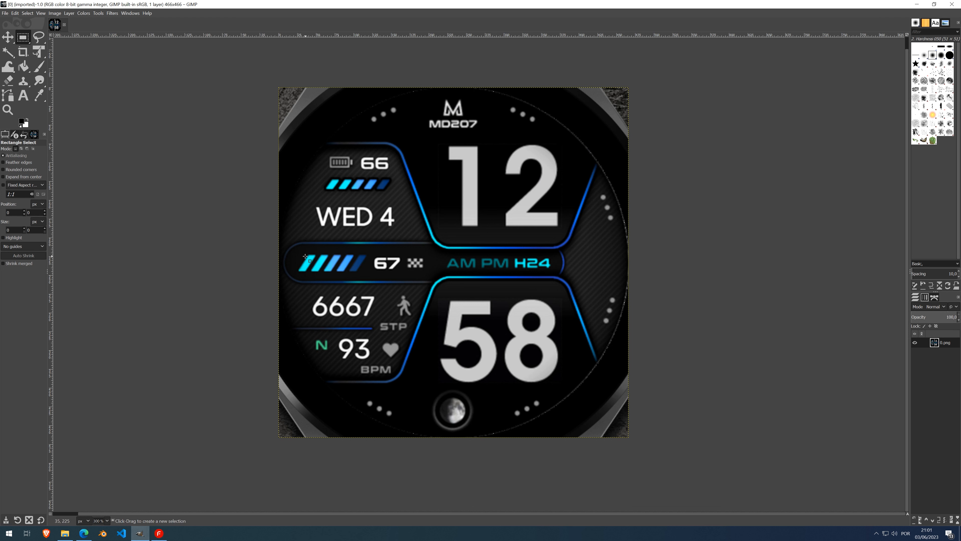
pyautogui.moveTo(293, 254); pyautogui.dragTo(367, 273)
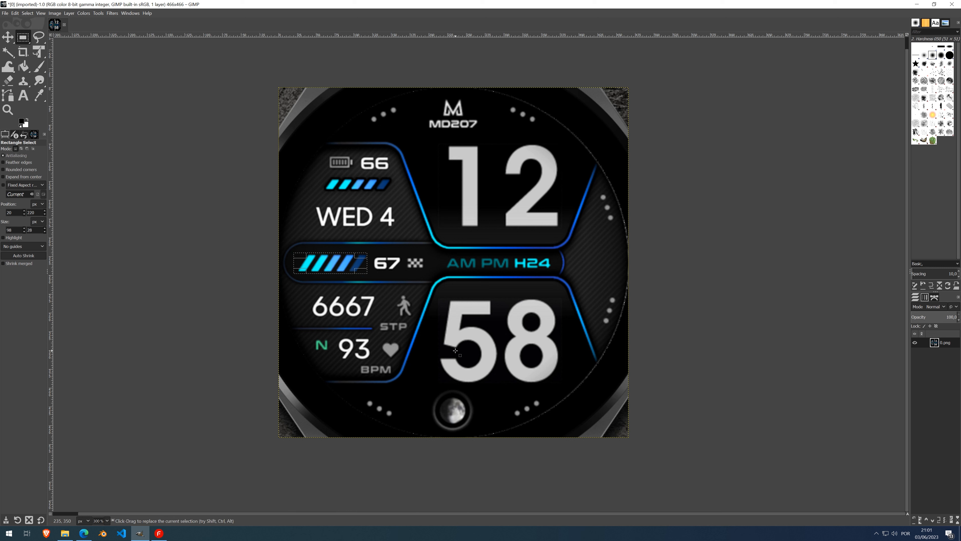
pyautogui.scroll(5, 342, 268)
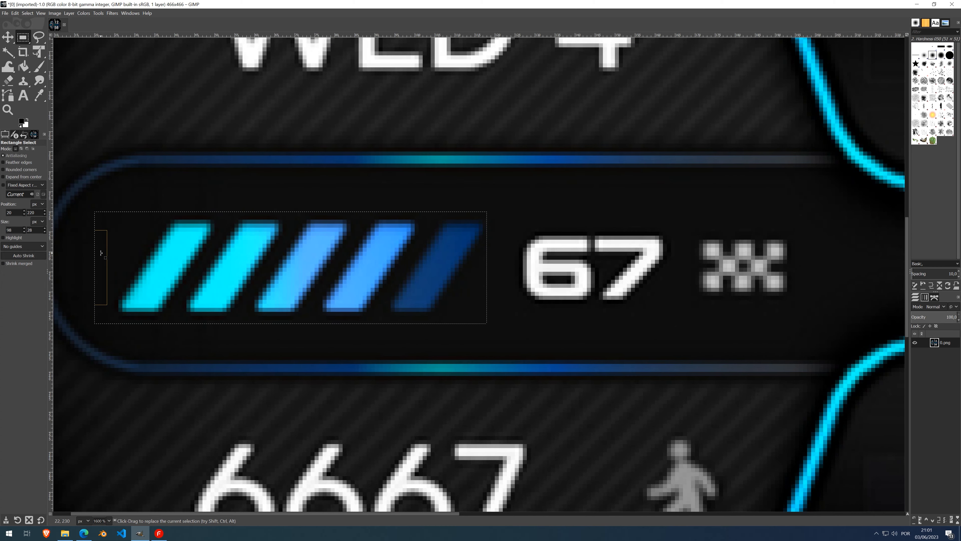
pyautogui.moveTo(101, 251); pyautogui.dragTo(117, 252)
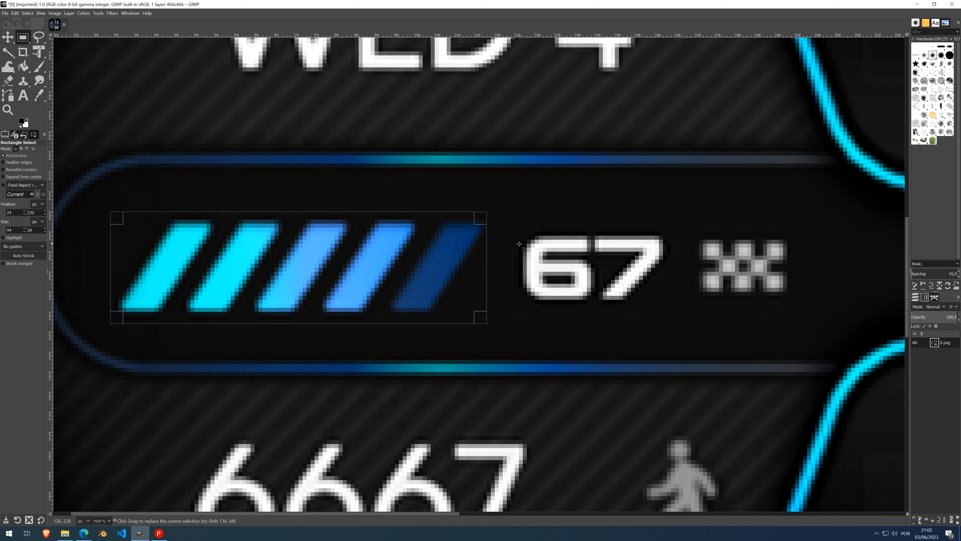
pyautogui.moveTo(493, 262); pyautogui.dragTo(514, 283)
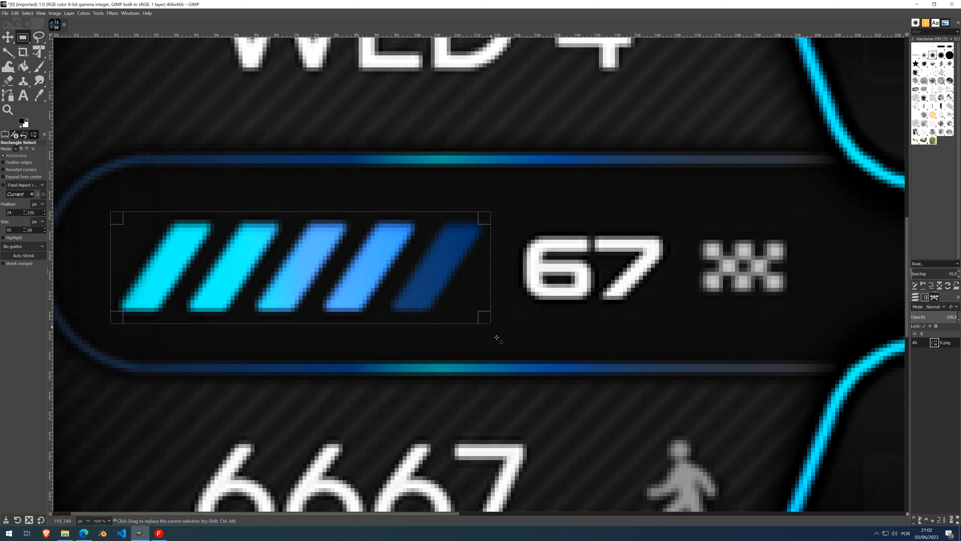
pyautogui.scroll(-3, 520, 242)
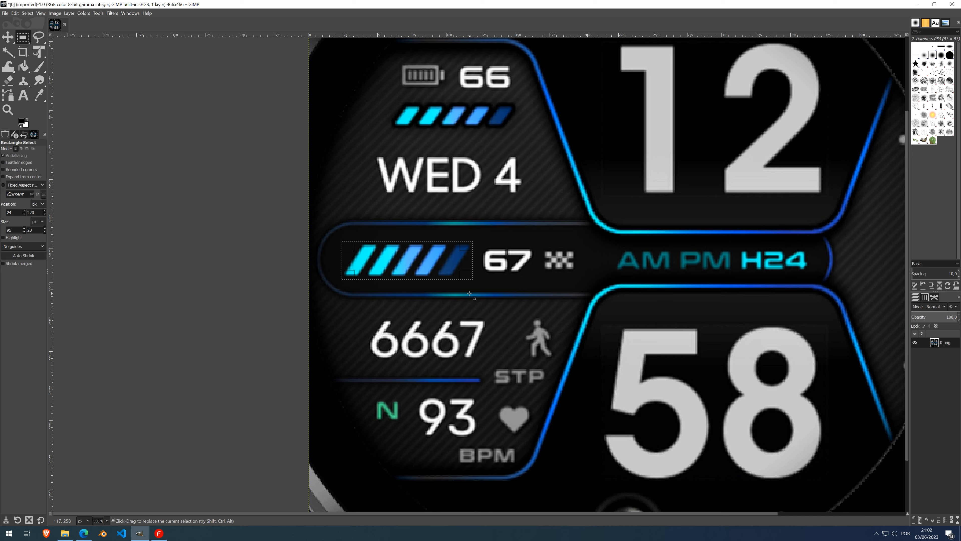
pyautogui.scroll(-4, 571, 269)
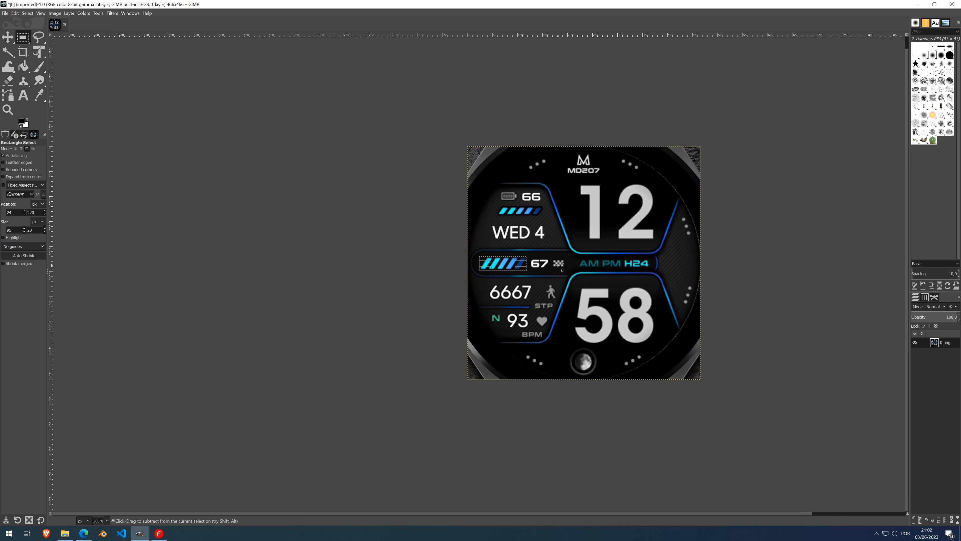
pyautogui.scroll(3, 538, 266)
pyautogui.scroll(-2, 538, 266)
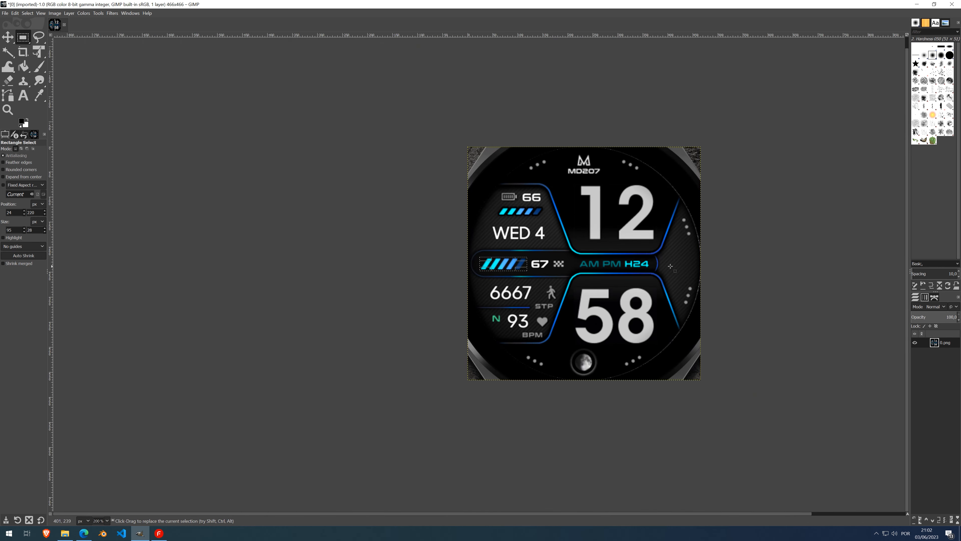
# Step: Switch to Facemaker and set the watch model in the Face Info dialog to Amazfit GTR4 (46mm)
pyautogui.scroll(3, 674, 266)
pyautogui.scroll(-2, 417, 263)
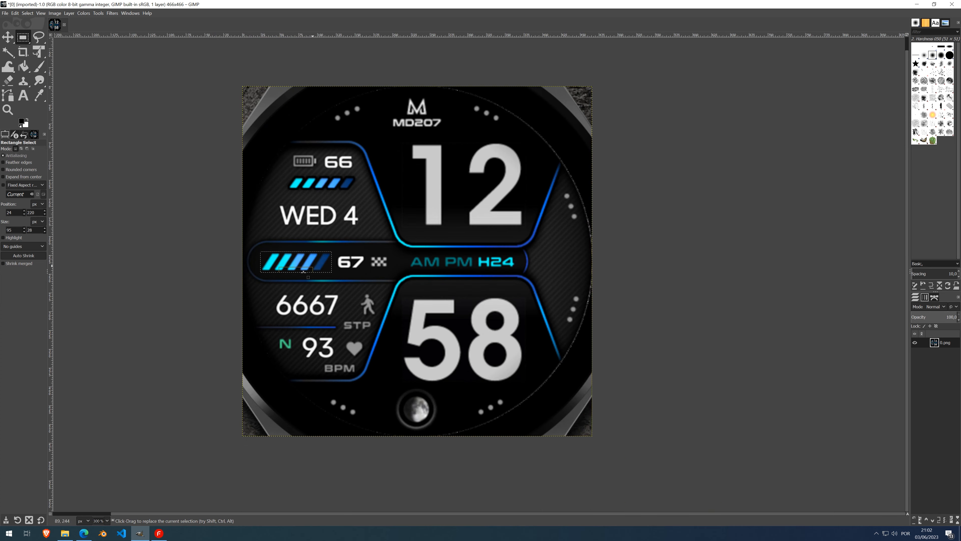
pyautogui.click(159, 533)
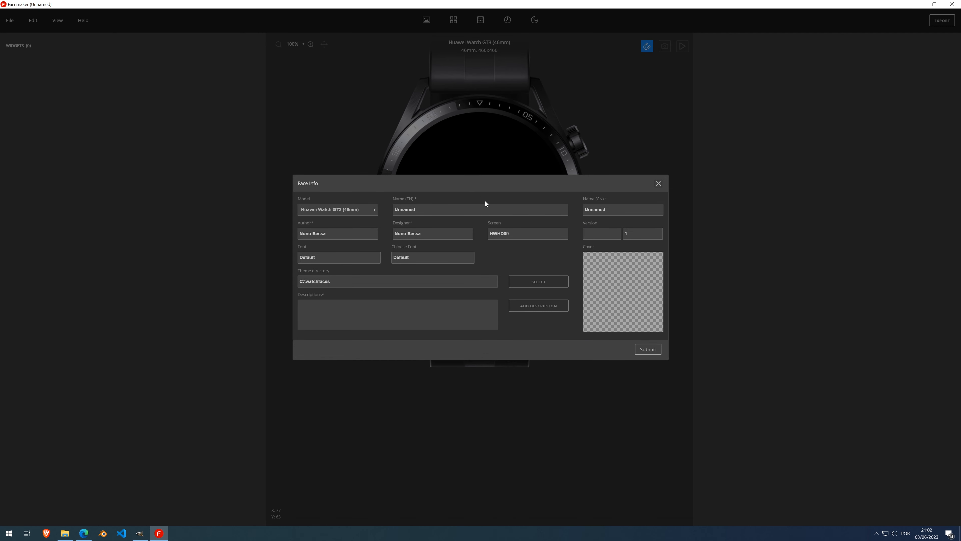
pyautogui.click(655, 349)
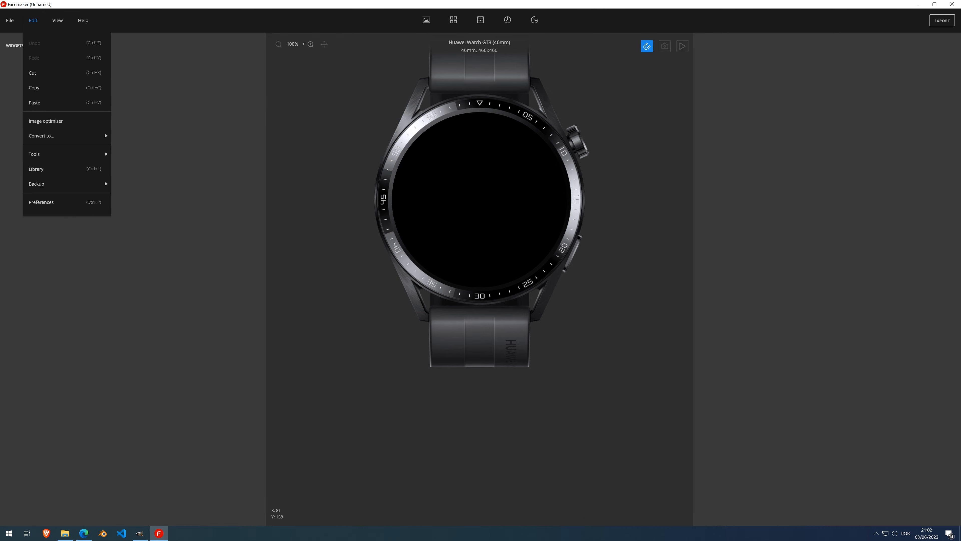
pyautogui.click(31, 242)
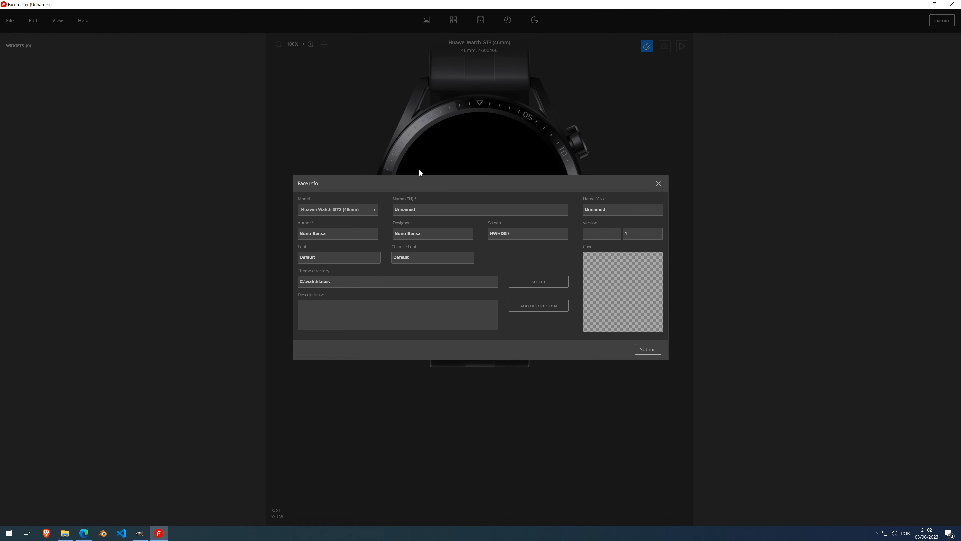
pyautogui.click(348, 210)
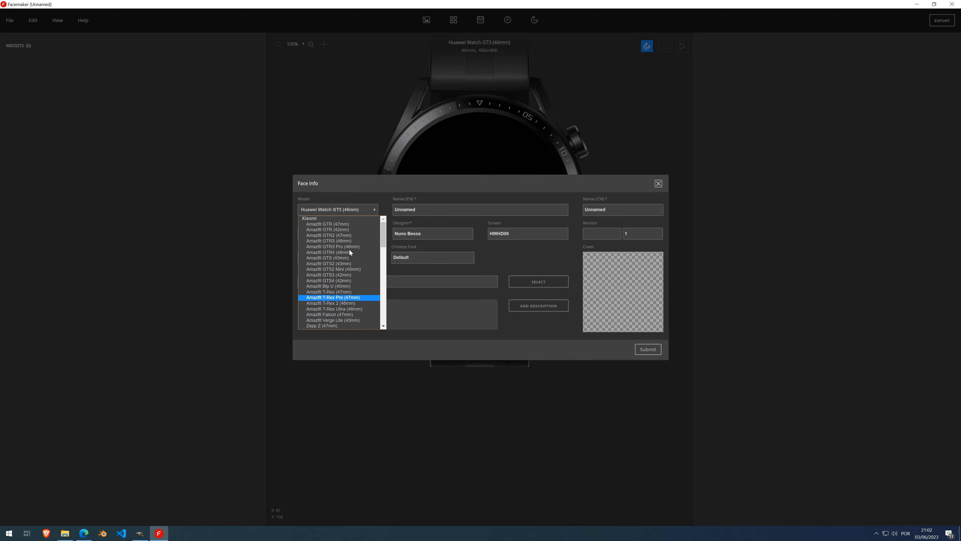
pyautogui.click(338, 253)
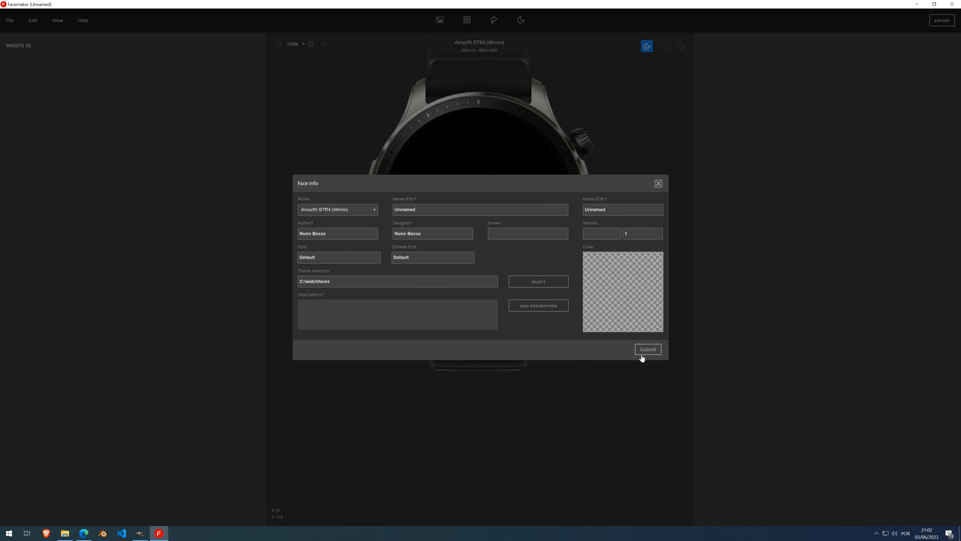
pyautogui.click(649, 350)
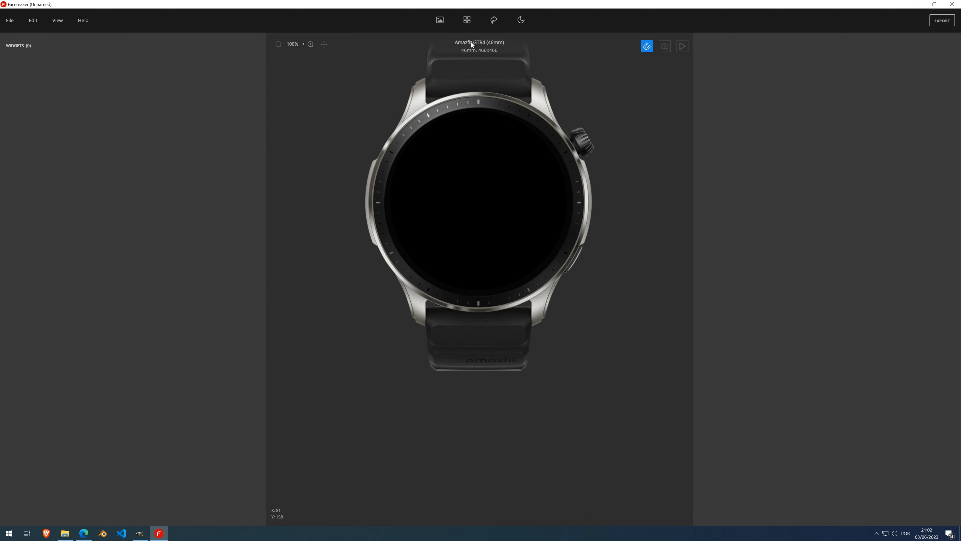
# Step: Add a Background widget to the watch face and insert an empty image layer in it
pyautogui.click(440, 21)
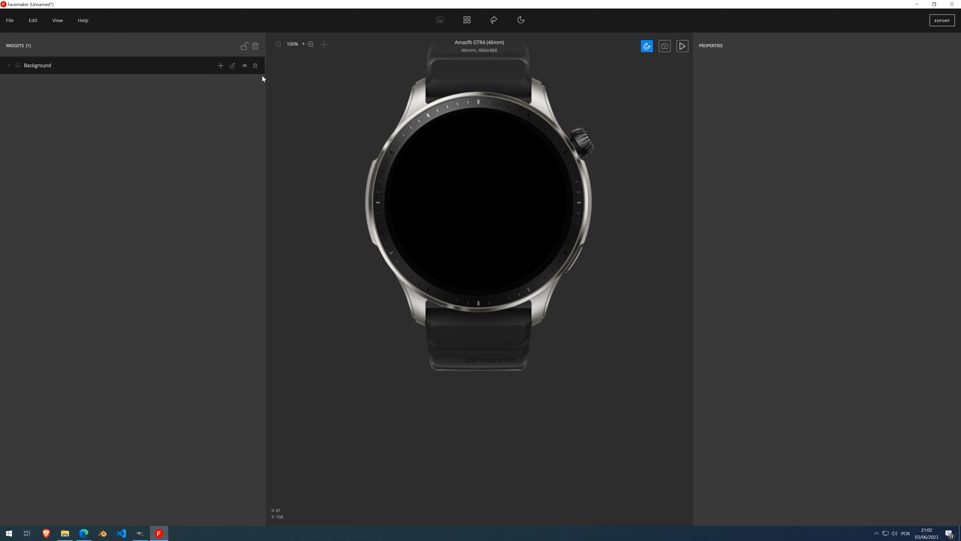
pyautogui.click(221, 68)
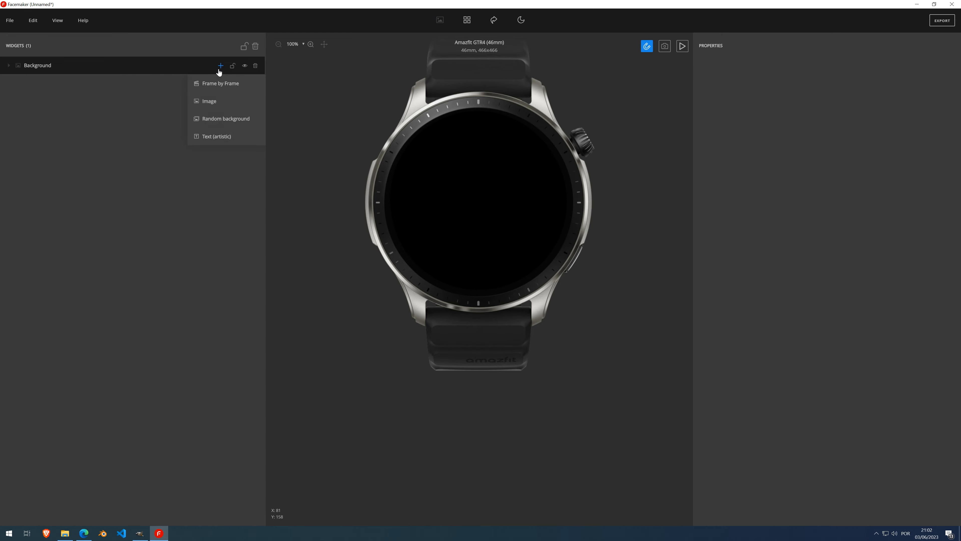
pyautogui.click(215, 103)
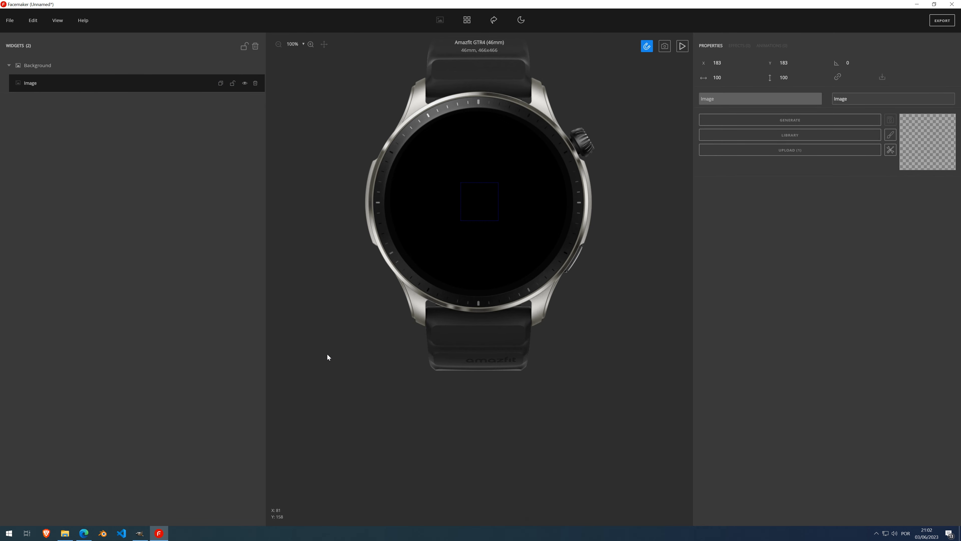
# Step: Copy the selected slanted bars in GIMP, paste them into the Facemaker image layer, and delete that layer
pyautogui.click(139, 534)
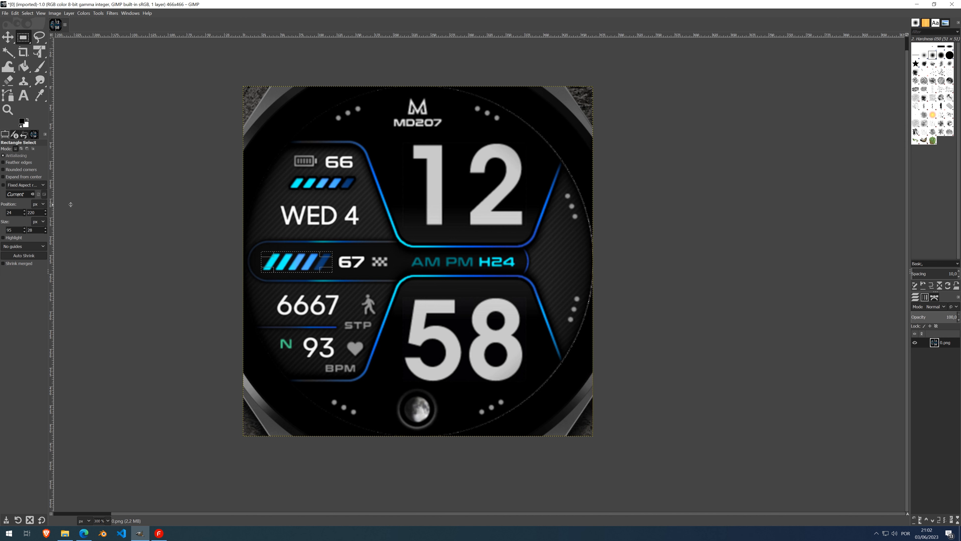
pyautogui.moveTo(47, 204); pyautogui.dragTo(74, 204)
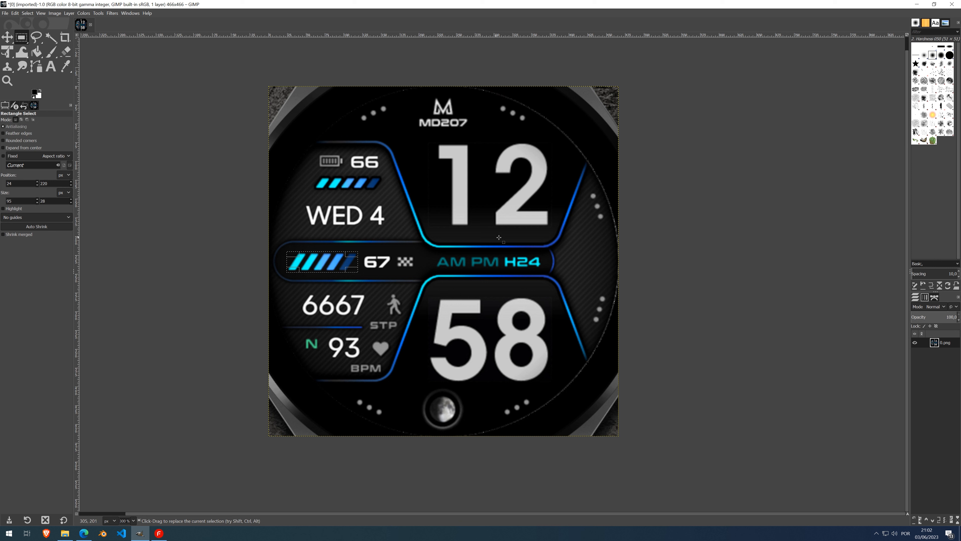
pyautogui.press('ctrl')
pyautogui.hotkey('ctrl', 'c')
pyautogui.click(917, 4)
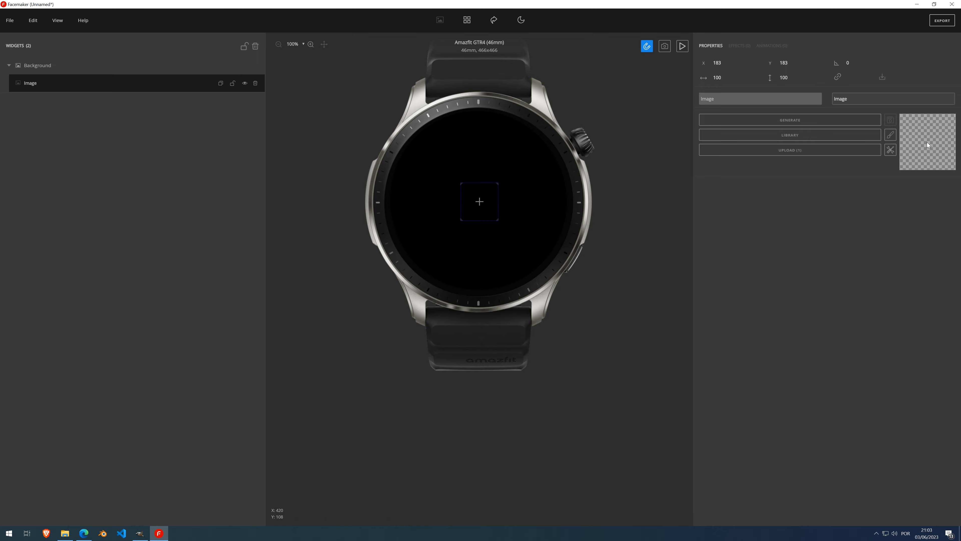
pyautogui.hotkey('ctrl', 'v')
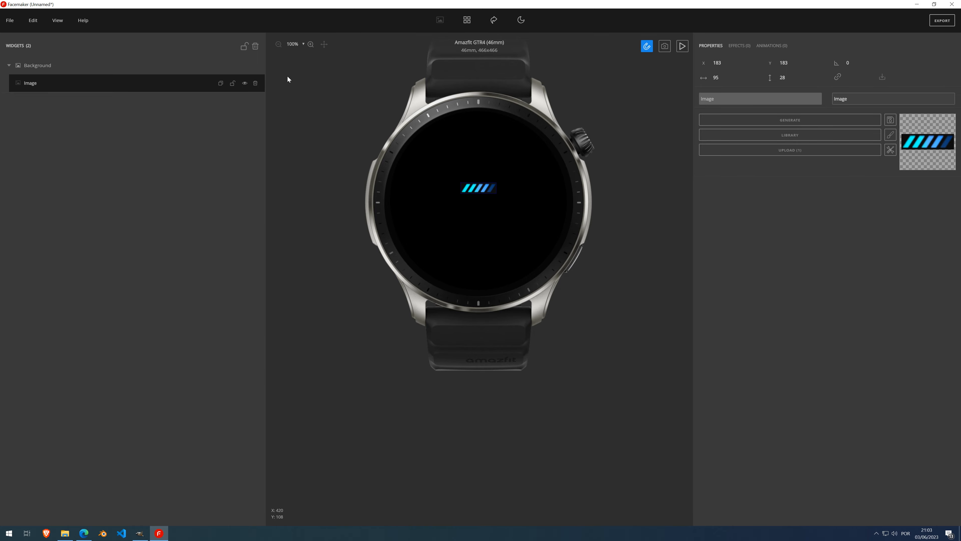
pyautogui.click(255, 84)
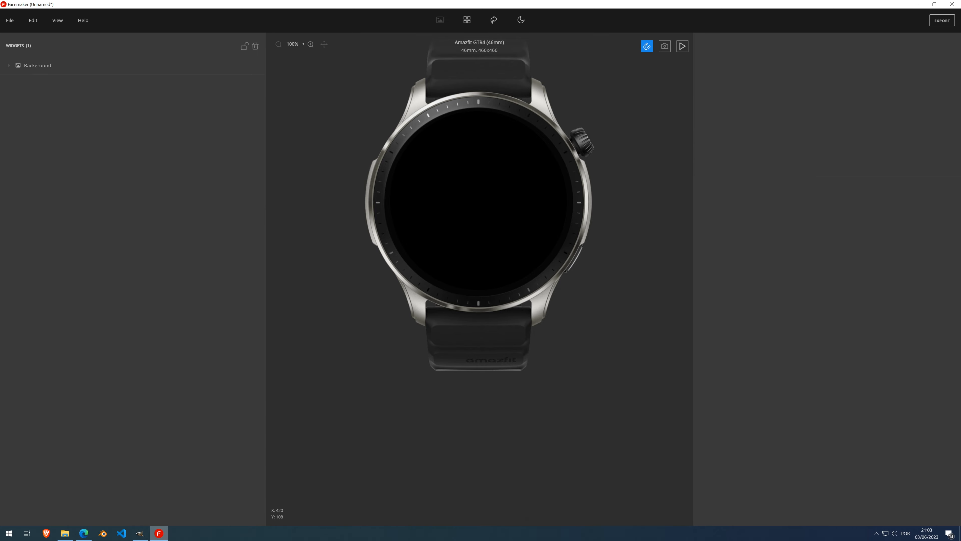
# Step: Try pasting the whole watch face copied from GIMP into a new background image at X 0, Y 0, then delete it
pyautogui.click(140, 533)
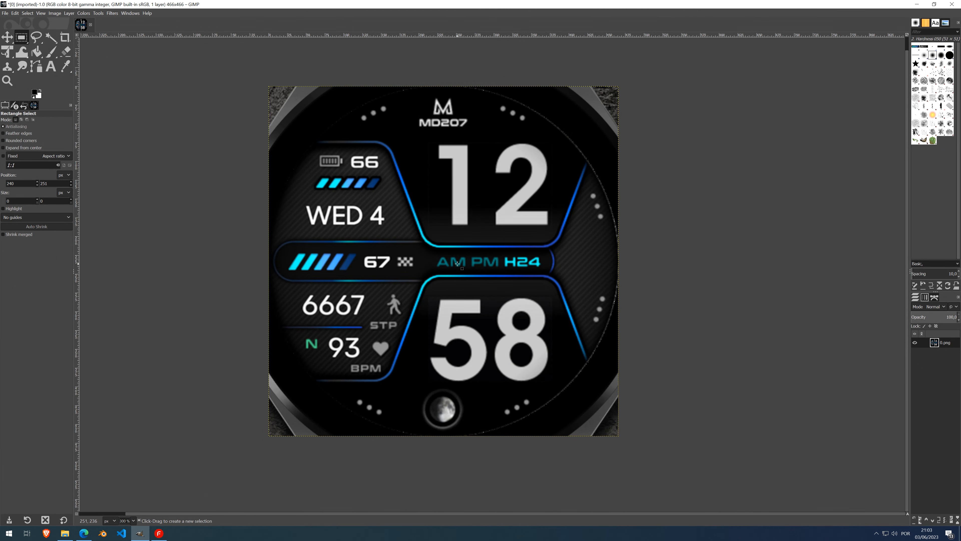
pyautogui.hotkey('ctrl', 'c')
pyautogui.click(163, 537)
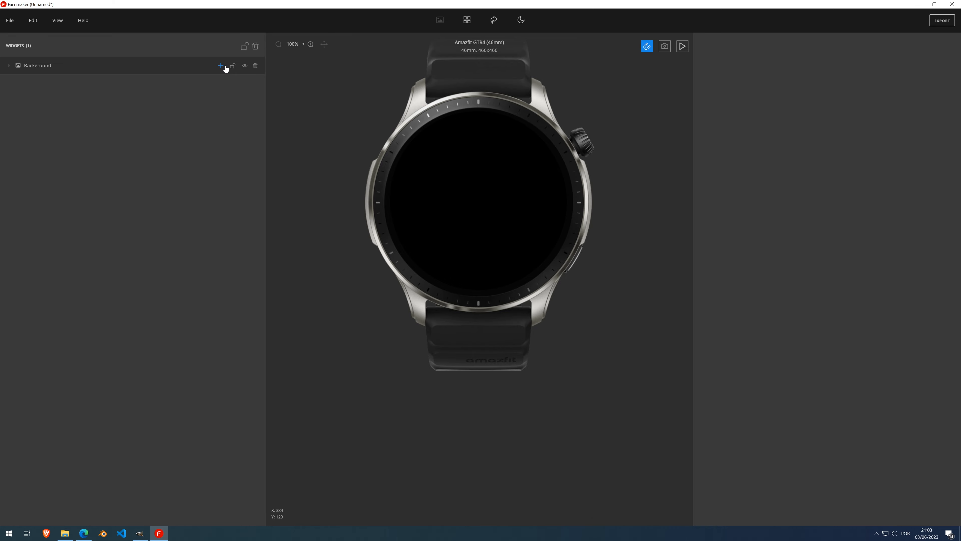
pyautogui.click(221, 66)
pyautogui.click(216, 102)
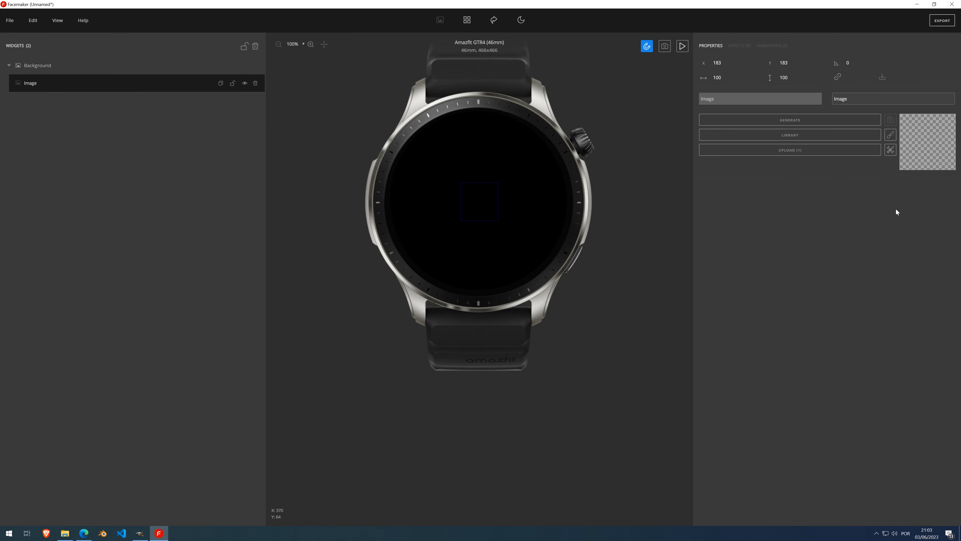
pyautogui.click(925, 135)
pyautogui.moveTo(498, 240); pyautogui.dragTo(389, 120)
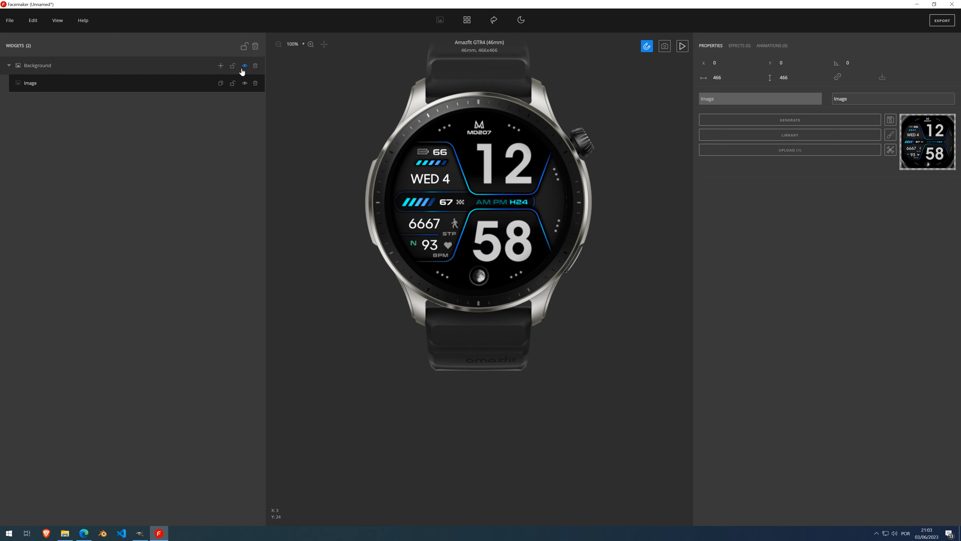
pyautogui.click(255, 84)
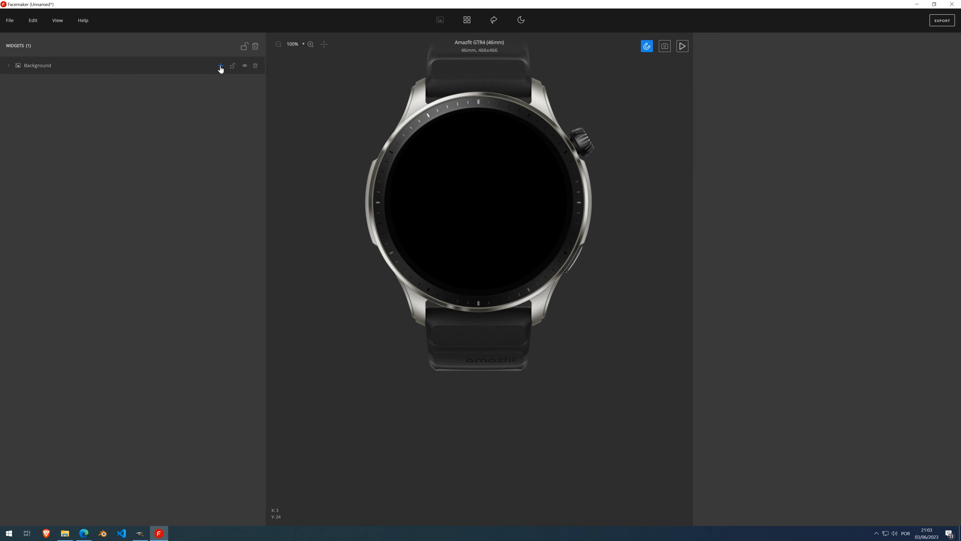
# Step: Add a background image layer from 0.png in the reference folder and rename the layer as reference
pyautogui.click(220, 66)
pyautogui.click(222, 103)
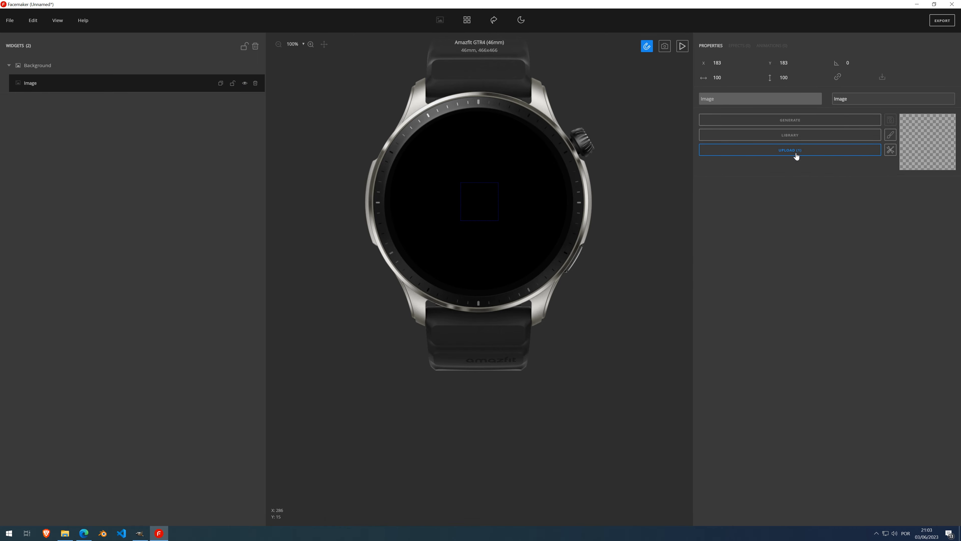
pyautogui.click(65, 533)
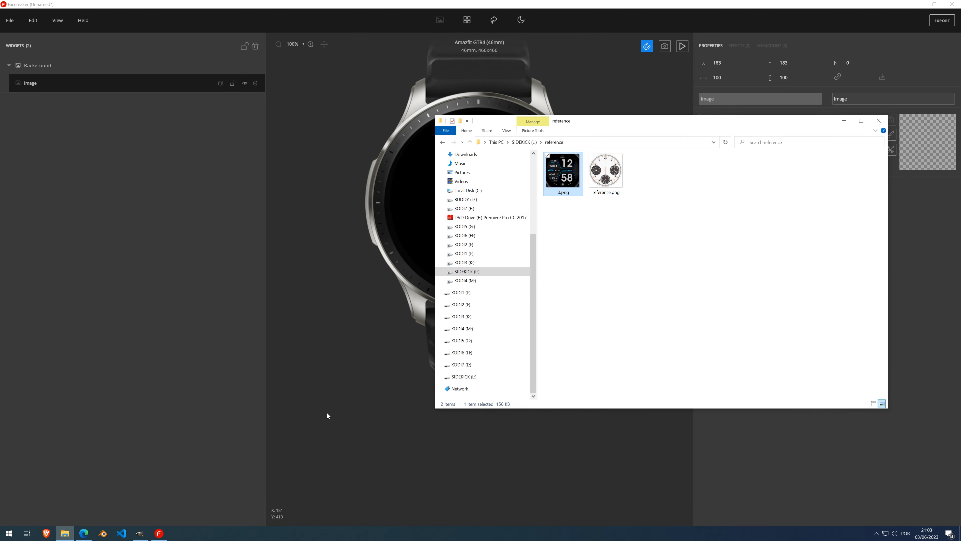
pyautogui.moveTo(642, 126); pyautogui.dragTo(286, 145)
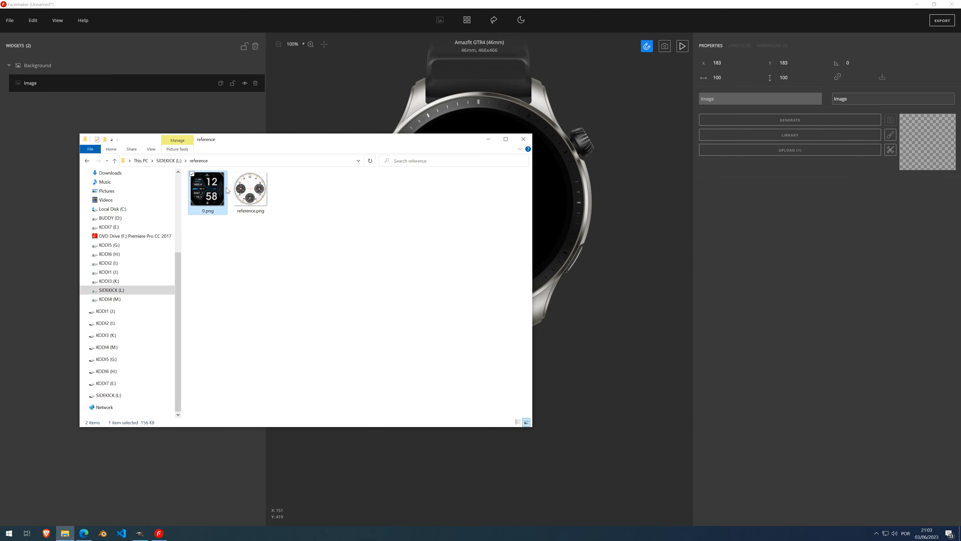
pyautogui.moveTo(208, 191); pyautogui.dragTo(928, 150)
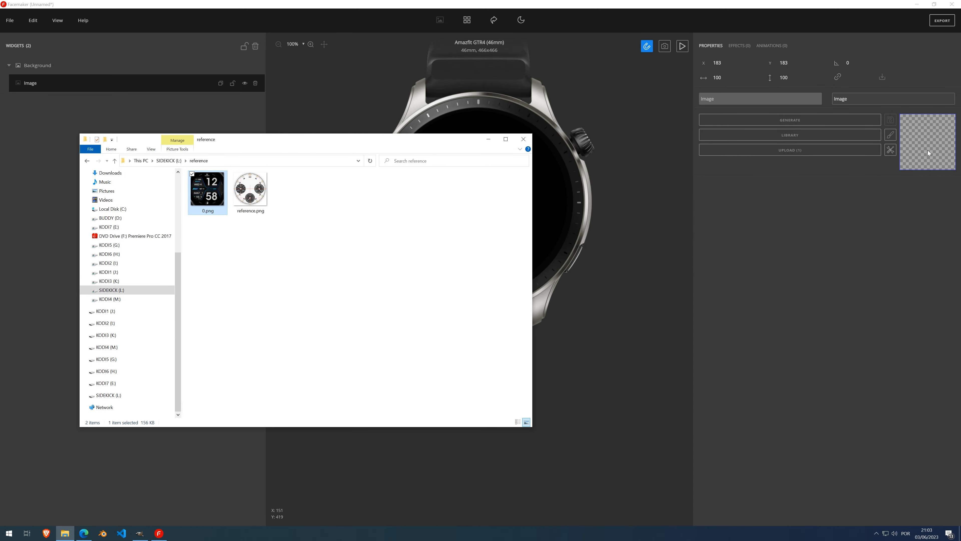
pyautogui.click(762, 250)
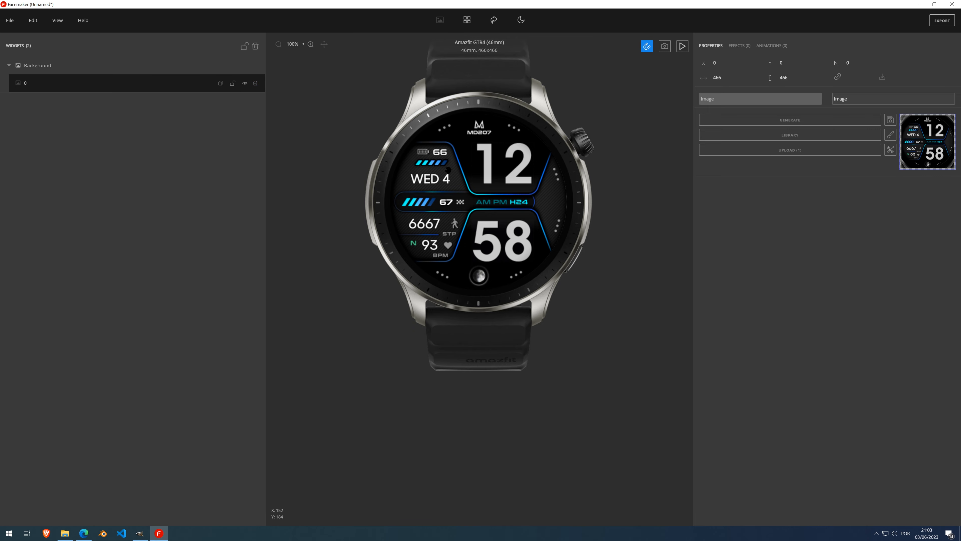
pyautogui.doubleClick(26, 83)
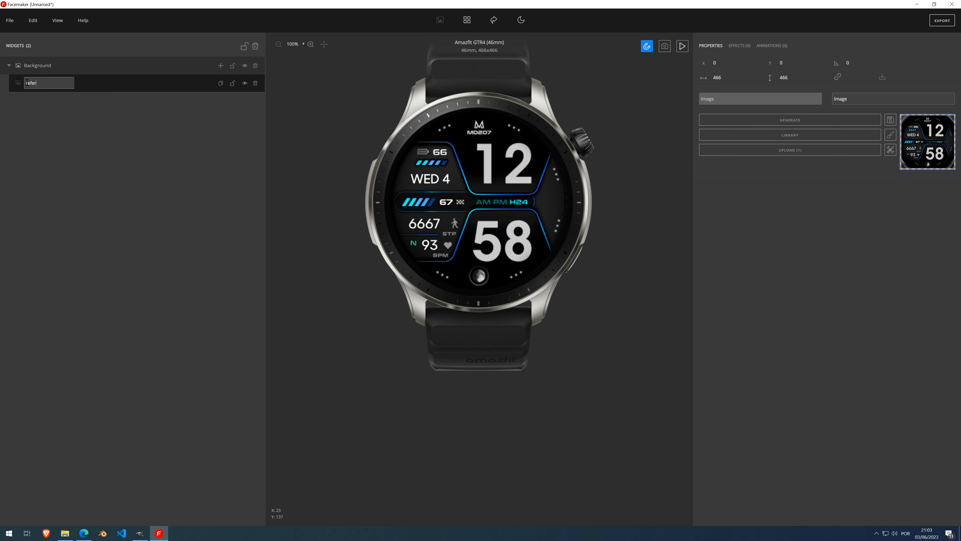
pyautogui.press('Return')
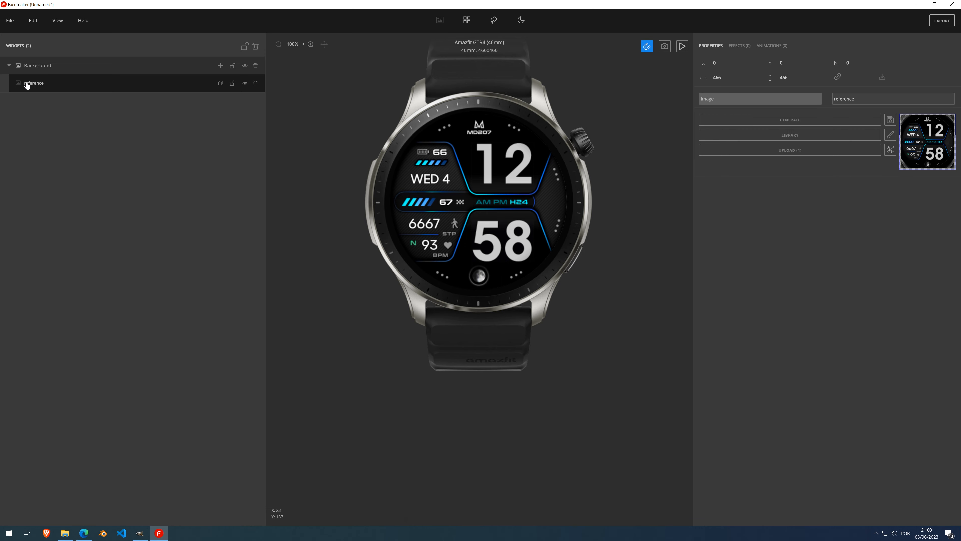
# Step: Set the watch face name in the Face Info dialog to MD207wip
pyautogui.click(10, 20)
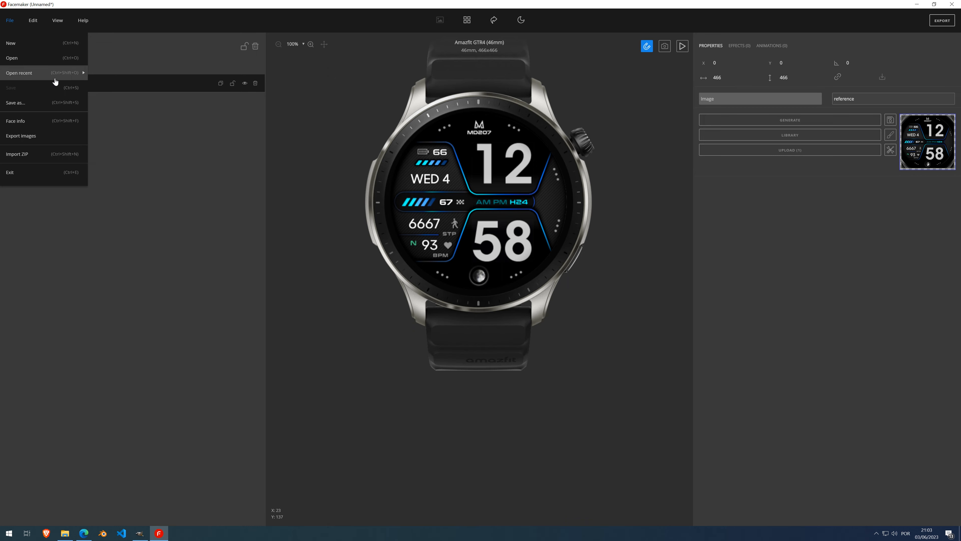
pyautogui.click(38, 124)
pyautogui.doubleClick(423, 211)
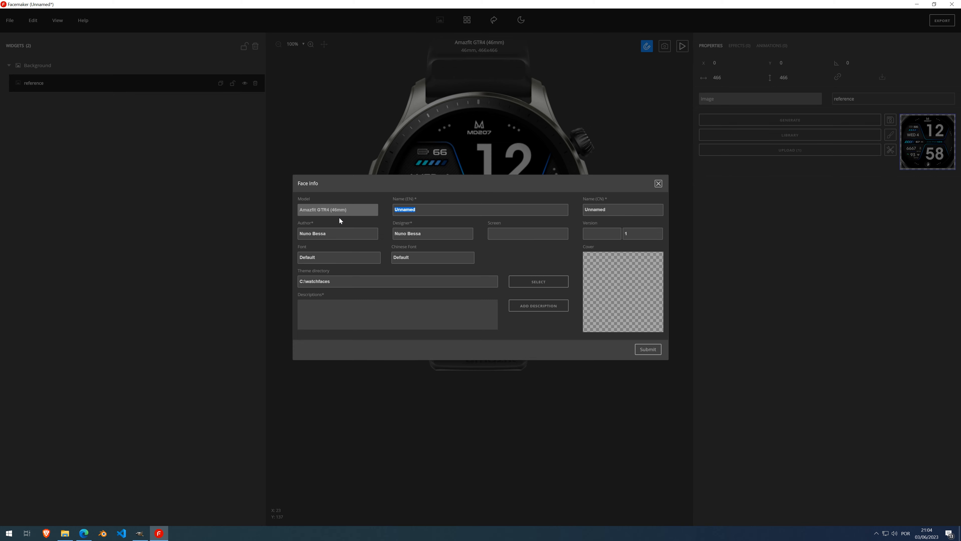
pyautogui.write('MD207wip')
pyautogui.click(649, 347)
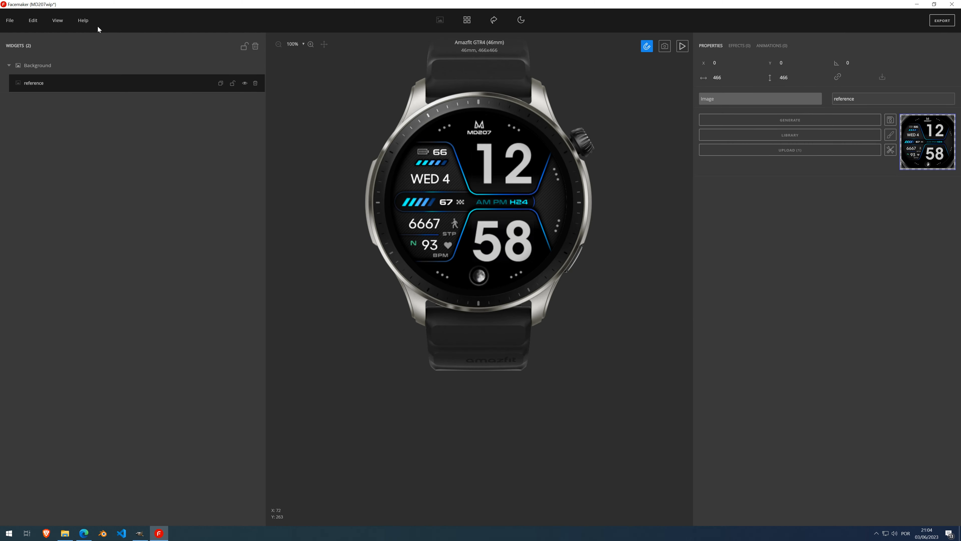
# Step: Save the project as MD207wip in the Desktop folder
pyautogui.click(8, 22)
pyautogui.click(22, 102)
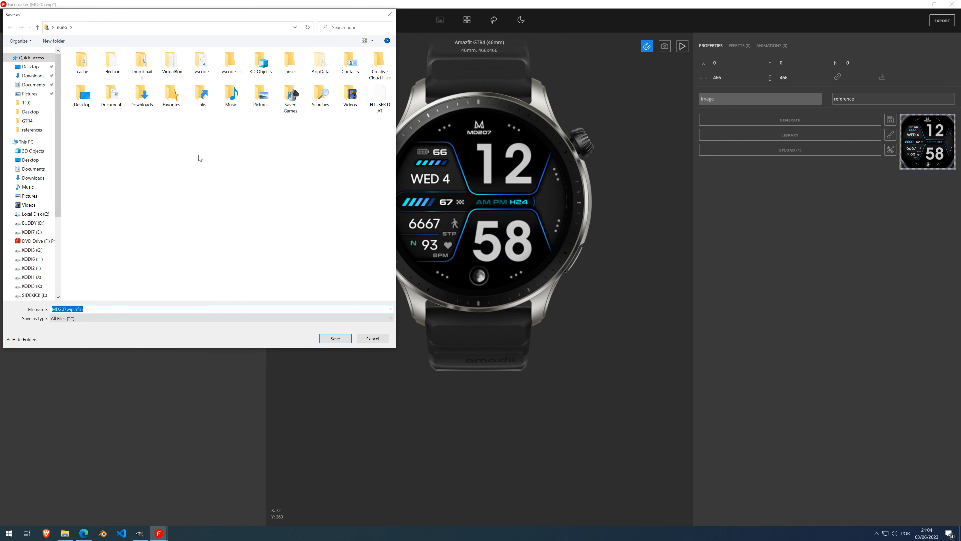
pyautogui.click(32, 68)
pyautogui.click(342, 341)
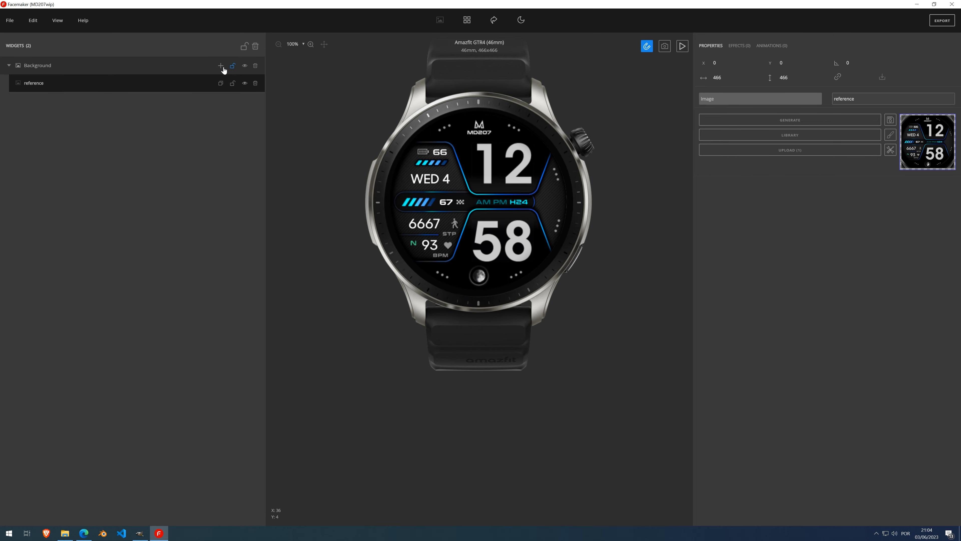
# Step: Add a new image layer to the Background group and move it to X 0, Y 0
pyautogui.click(221, 65)
pyautogui.click(216, 106)
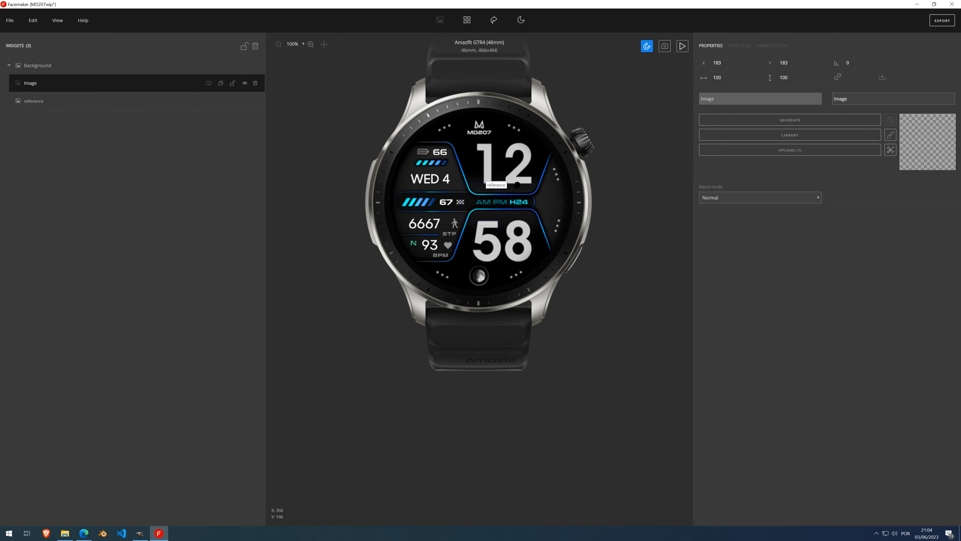
pyautogui.scroll(3, 488, 186)
pyautogui.scroll(-2, 380, 130)
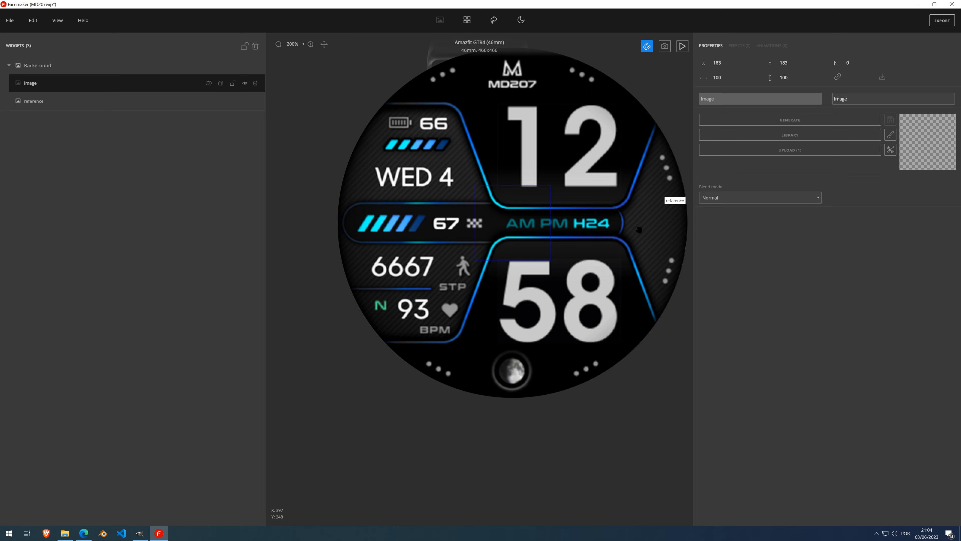
pyautogui.moveTo(528, 224); pyautogui.dragTo(344, 44)
pyautogui.moveTo(398, 103)
pyautogui.mouseDown()
pyautogui.moveTo(537, 175)
pyautogui.moveTo(446, 164)
pyautogui.moveTo(507, 168)
pyautogui.moveTo(541, 182)
pyautogui.moveTo(492, 176)
pyautogui.moveTo(470, 159)
pyautogui.moveTo(435, 165)
pyautogui.moveTo(408, 156)
pyautogui.moveTo(386, 90)
pyautogui.mouseUp()
# Step: Generate a dark gradient fill for the new image layer with a width and height of 466
pyautogui.click(792, 119)
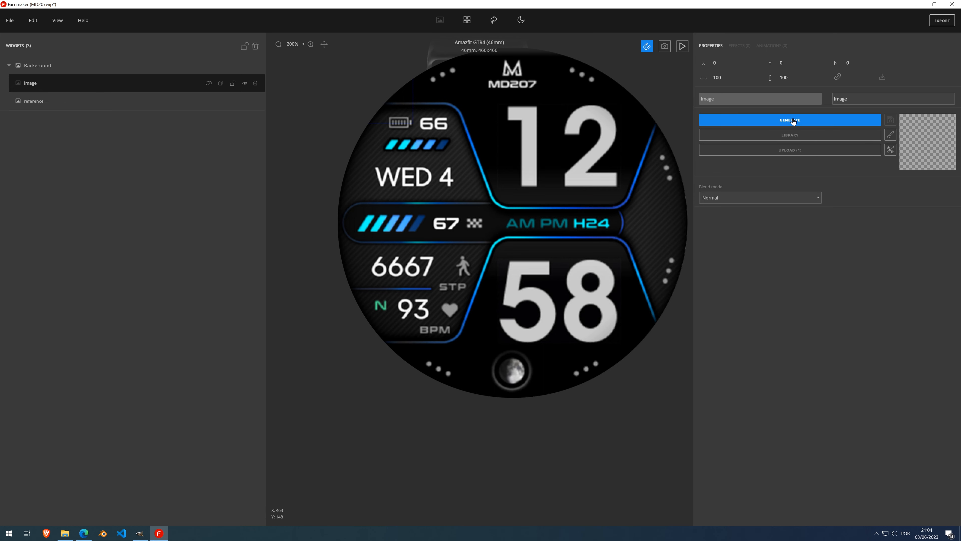
pyautogui.doubleClick(785, 250)
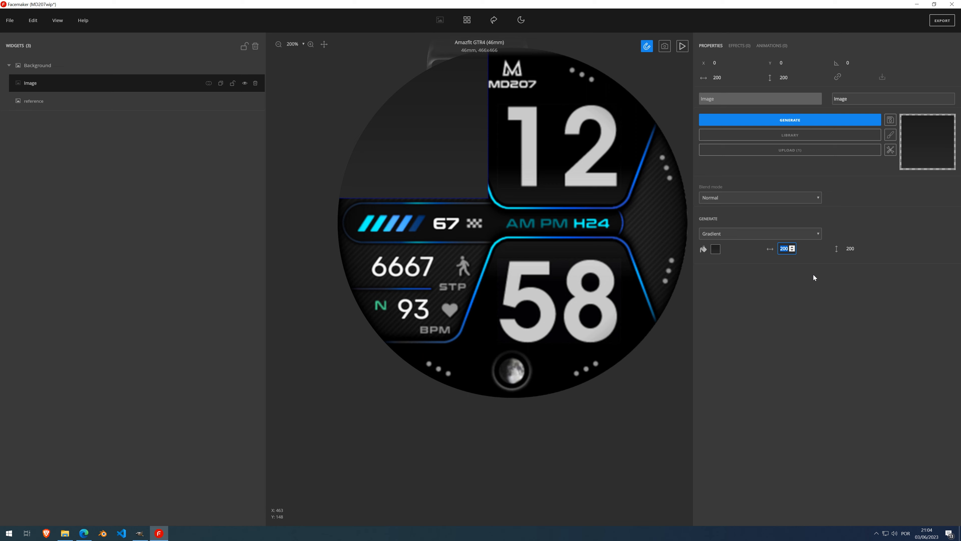
pyautogui.write('466')
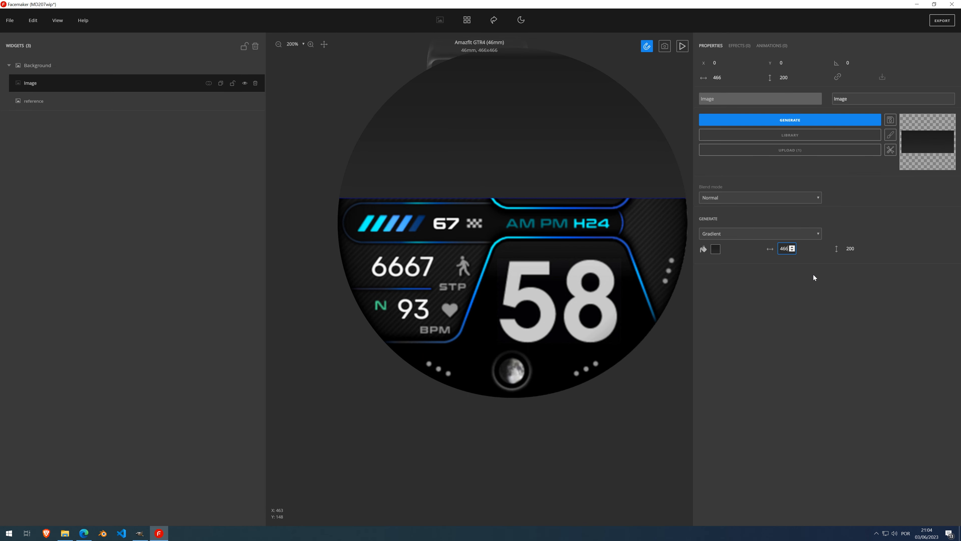
pyautogui.press('Tab')
pyautogui.write('466')
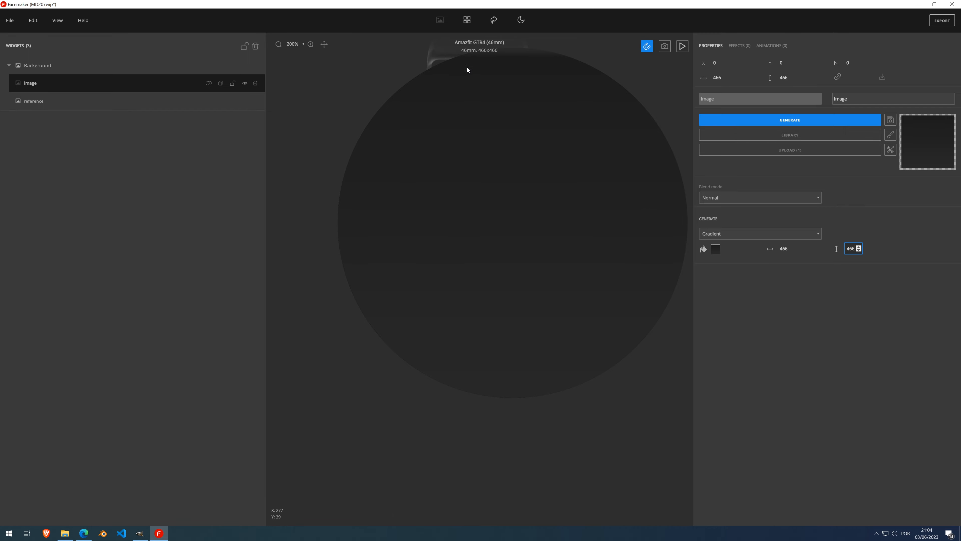
pyautogui.scroll(-1, 530, 142)
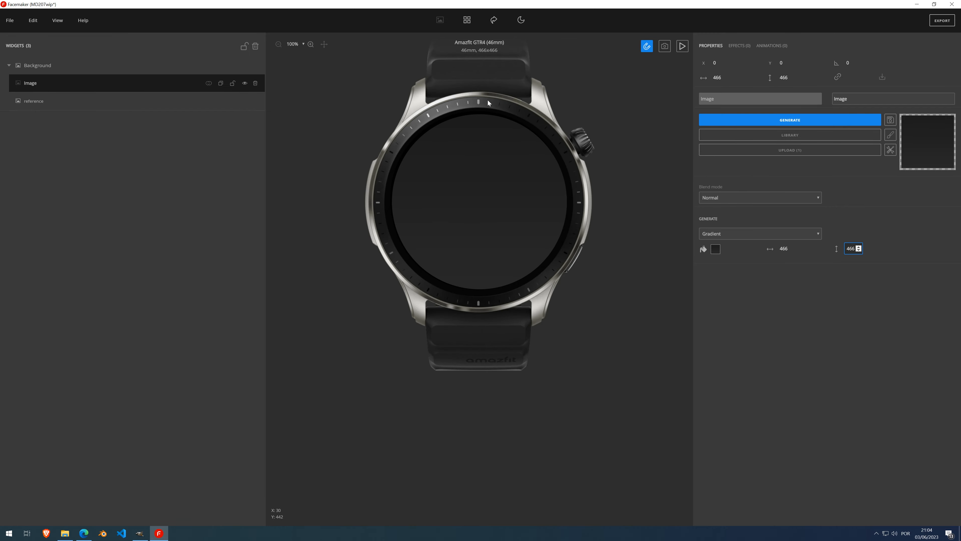
# Step: Compare the gradient layer with the reference watch face by toggling the gradient layer's visibility
pyautogui.click(245, 84)
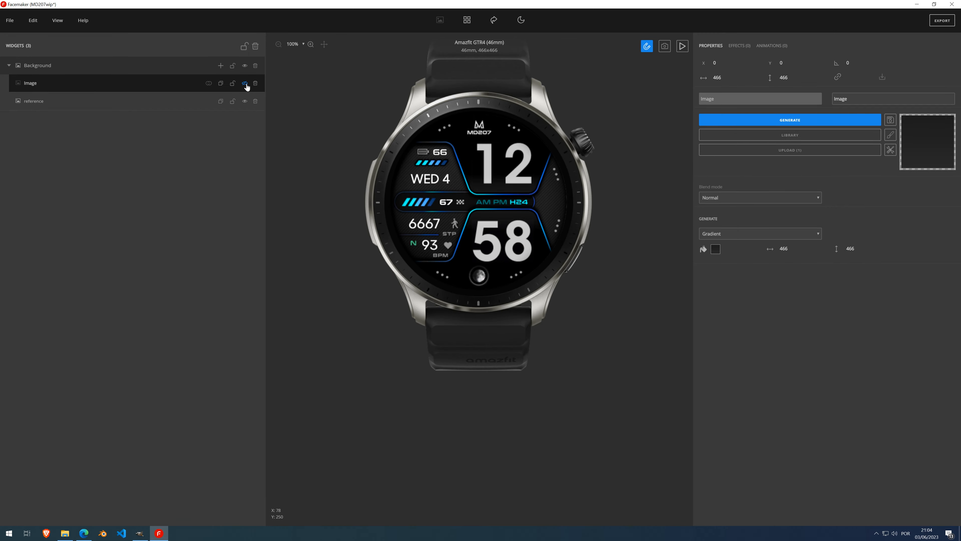
pyautogui.click(245, 84)
pyautogui.click(245, 83)
pyautogui.click(245, 83)
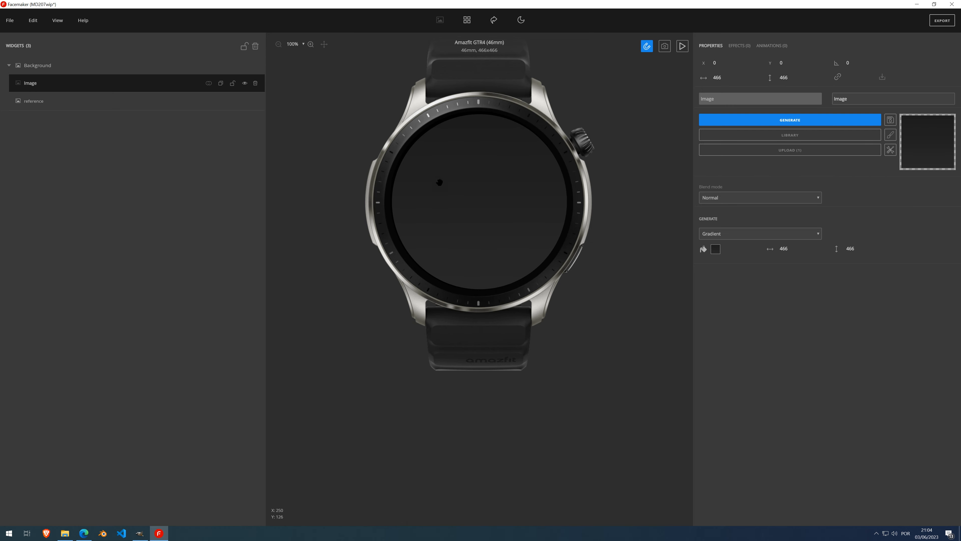
pyautogui.click(245, 84)
pyautogui.click(245, 84)
# Step: Add a Pattern effect to the gradient image layer and hide the reference layer
pyautogui.click(736, 46)
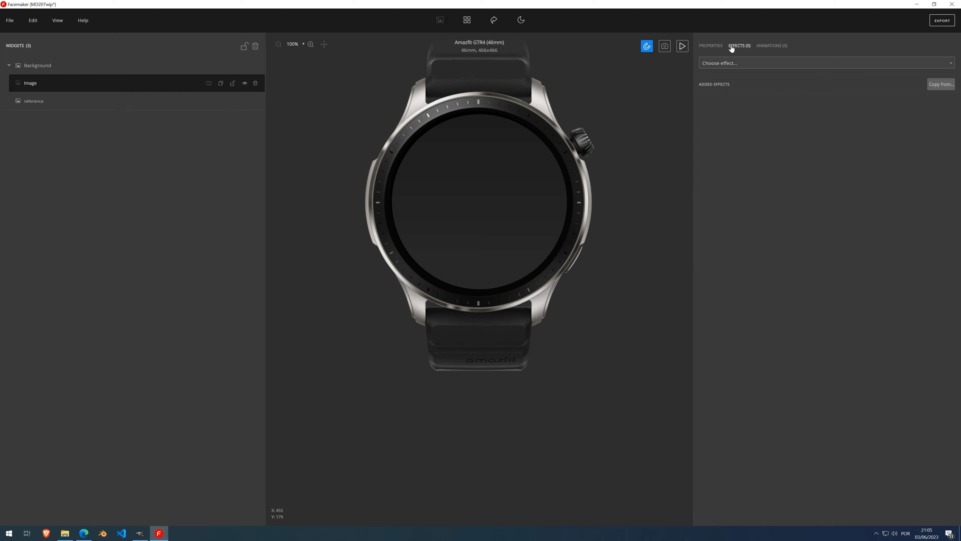
pyautogui.click(740, 64)
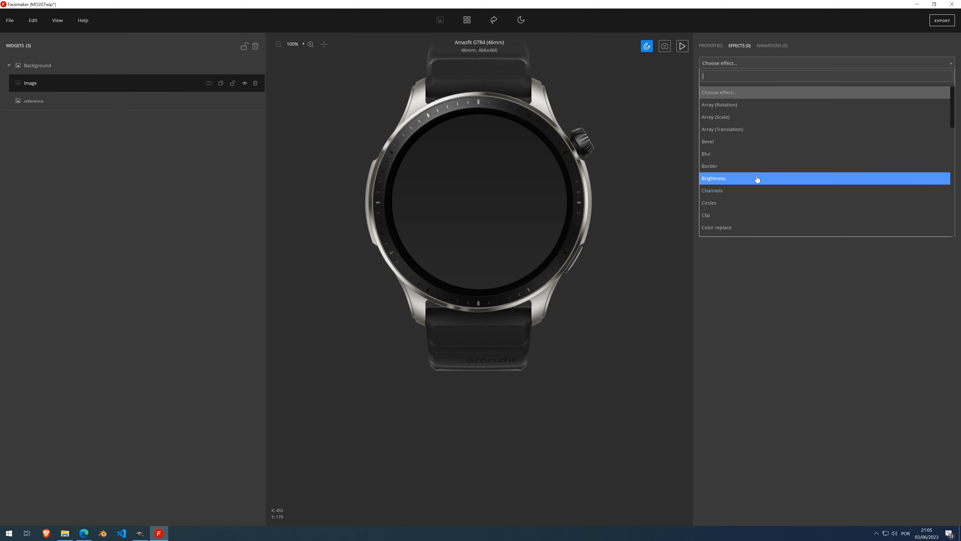
pyautogui.write('patter')
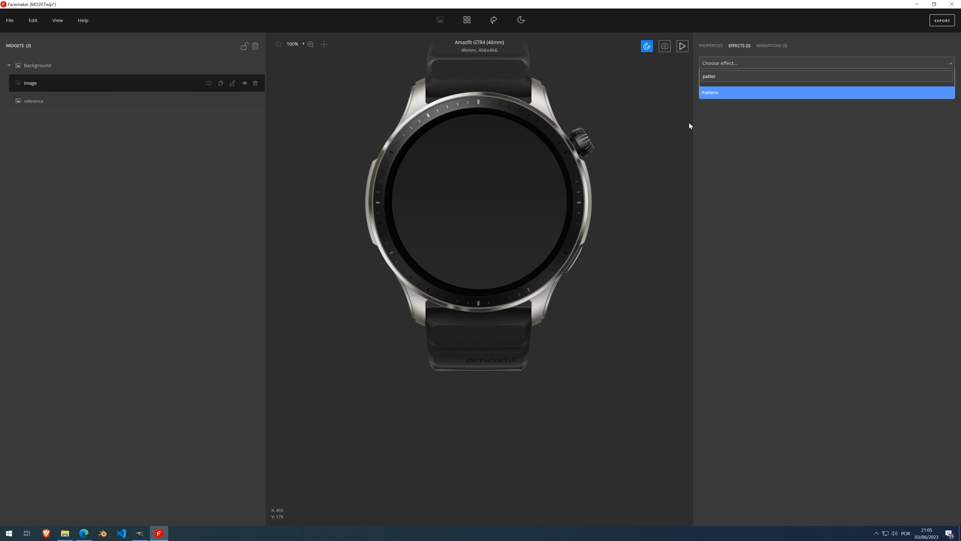
pyautogui.click(715, 93)
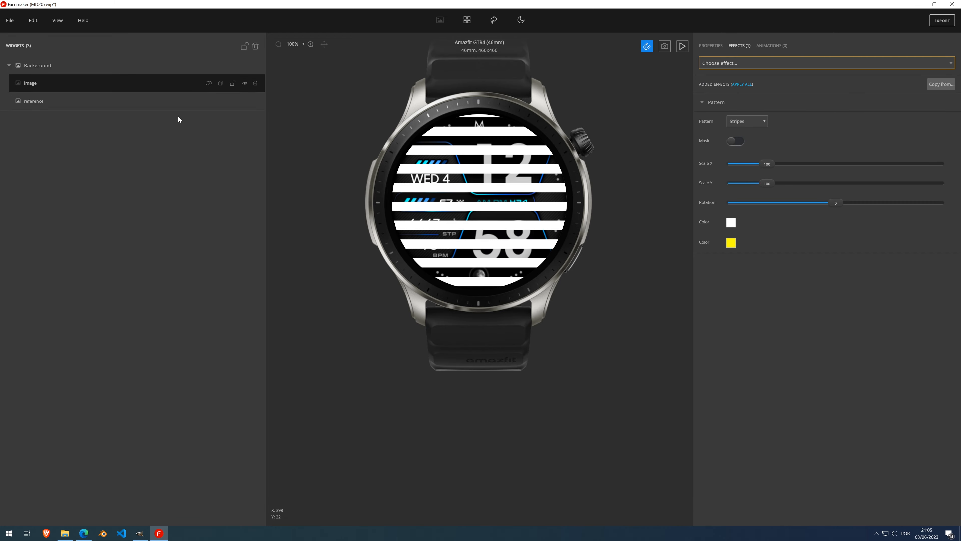
pyautogui.click(246, 103)
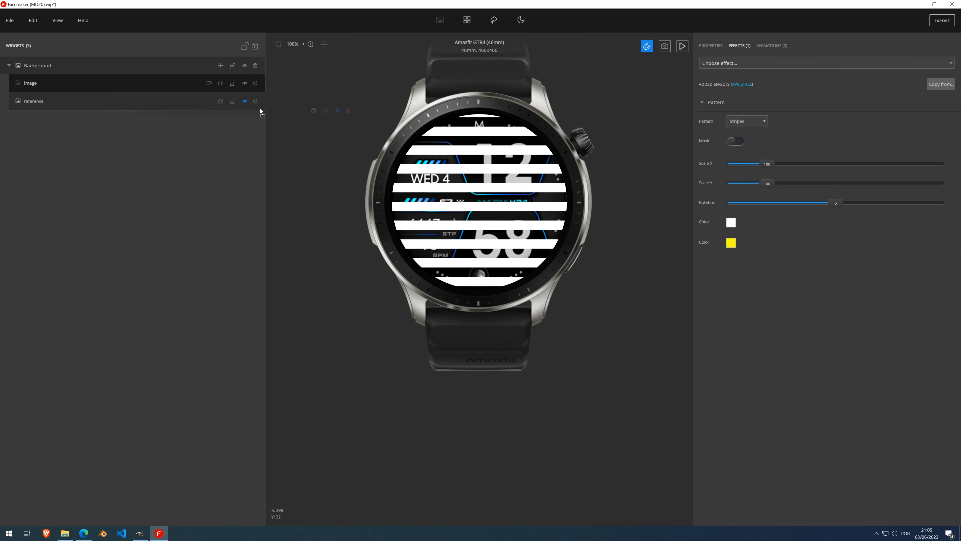
pyautogui.click(245, 101)
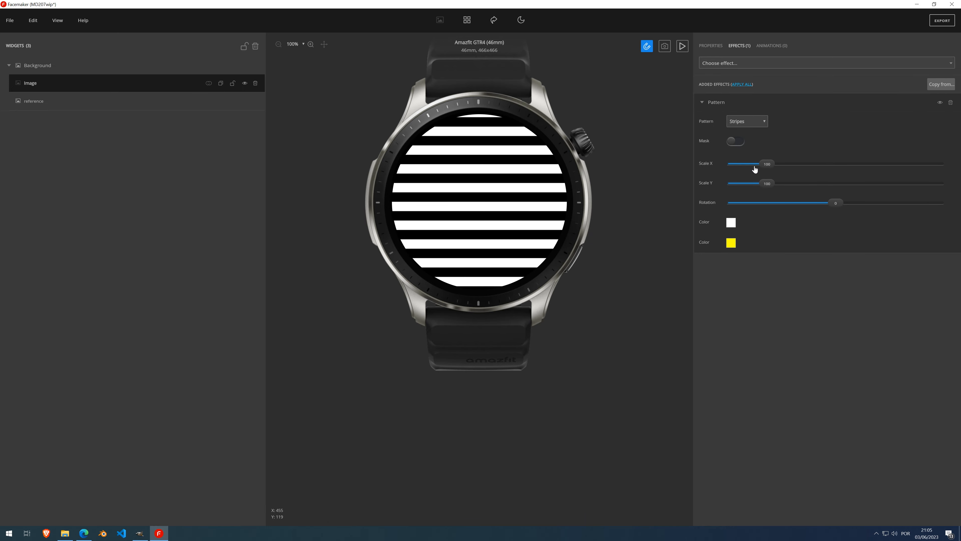
# Step: Try different Scale X and Scale Y values for the Stripes pattern
pyautogui.moveTo(762, 164); pyautogui.dragTo(847, 173)
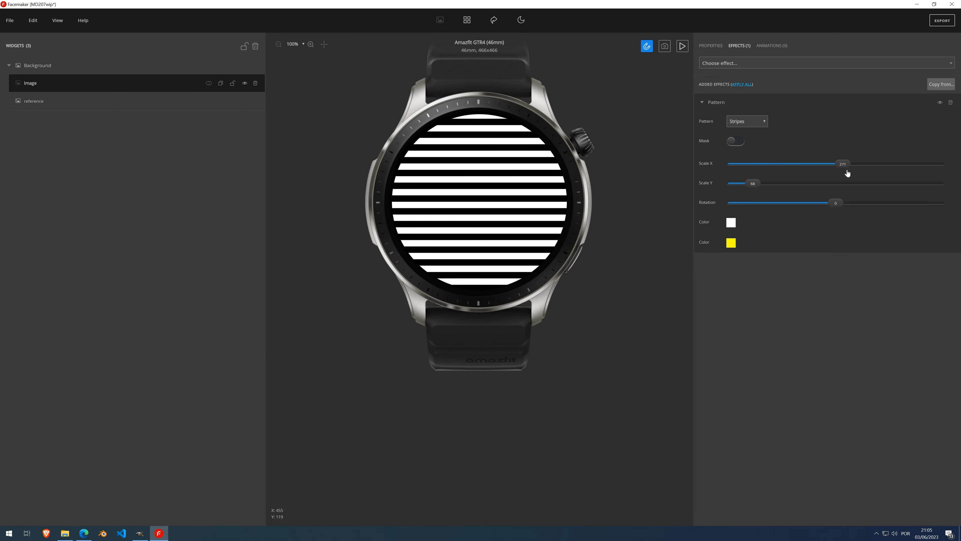
pyautogui.moveTo(750, 187)
pyautogui.mouseDown()
pyautogui.moveTo(858, 184)
pyautogui.moveTo(755, 182)
pyautogui.mouseUp()
pyautogui.moveTo(843, 164); pyautogui.dragTo(754, 164)
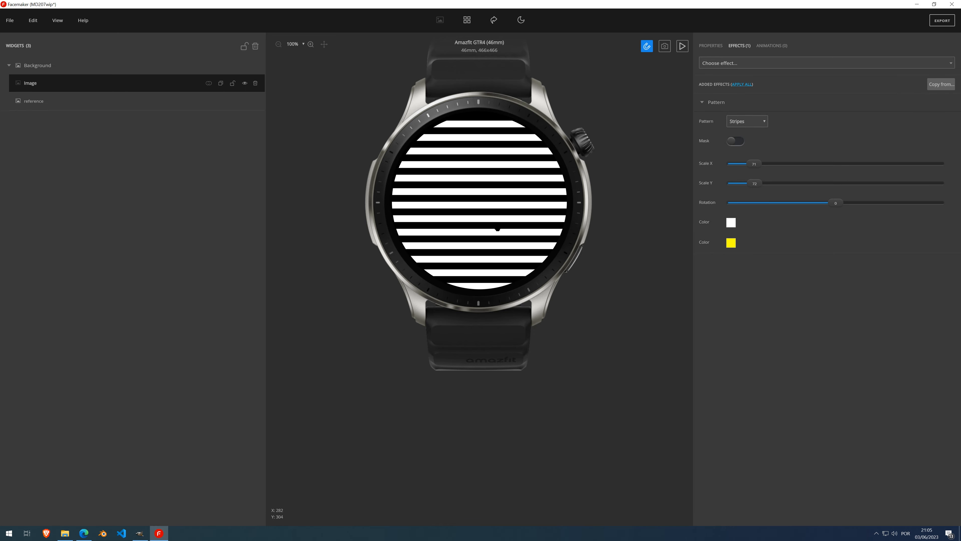
# Step: Try the Circuit board pattern with and without the reference layer, and return the pattern to Stripes
pyautogui.click(744, 124)
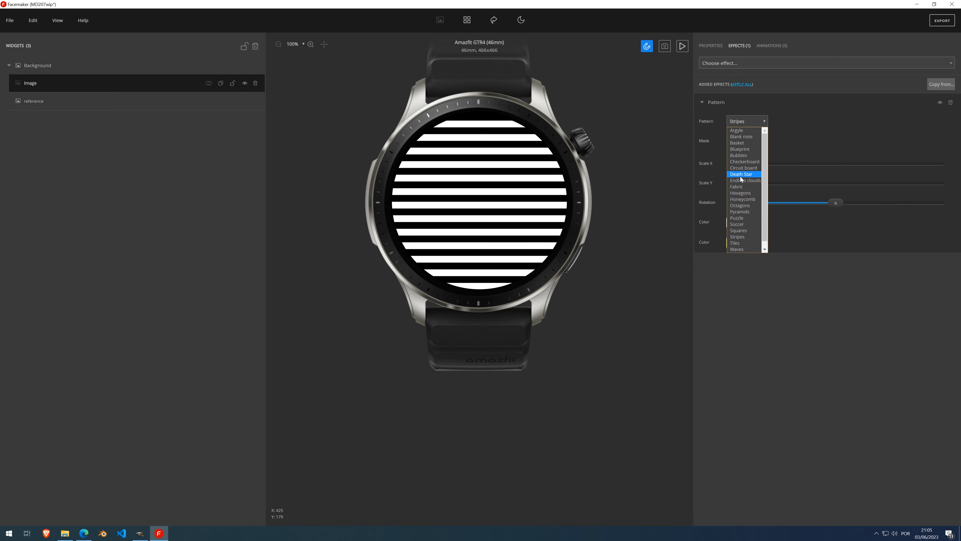
pyautogui.click(743, 168)
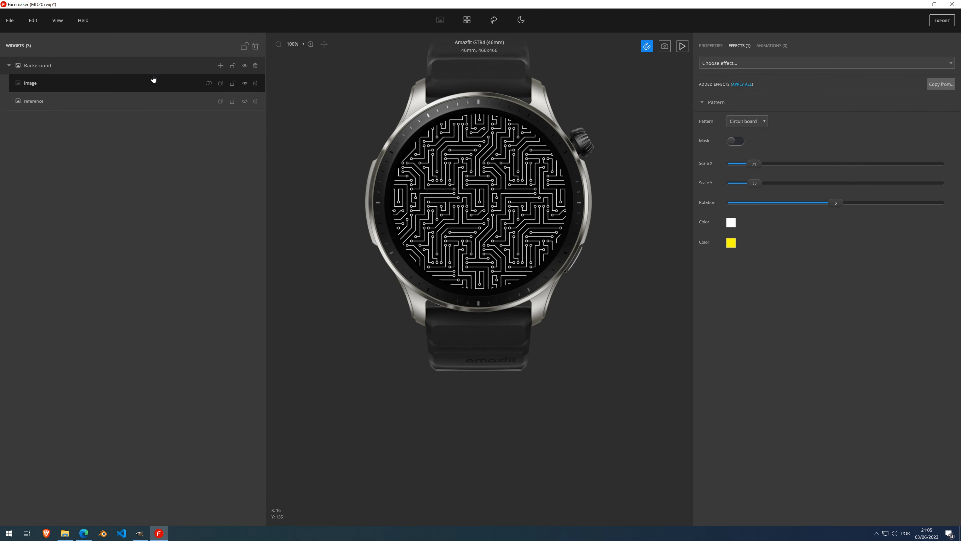
pyautogui.click(245, 102)
pyautogui.click(245, 101)
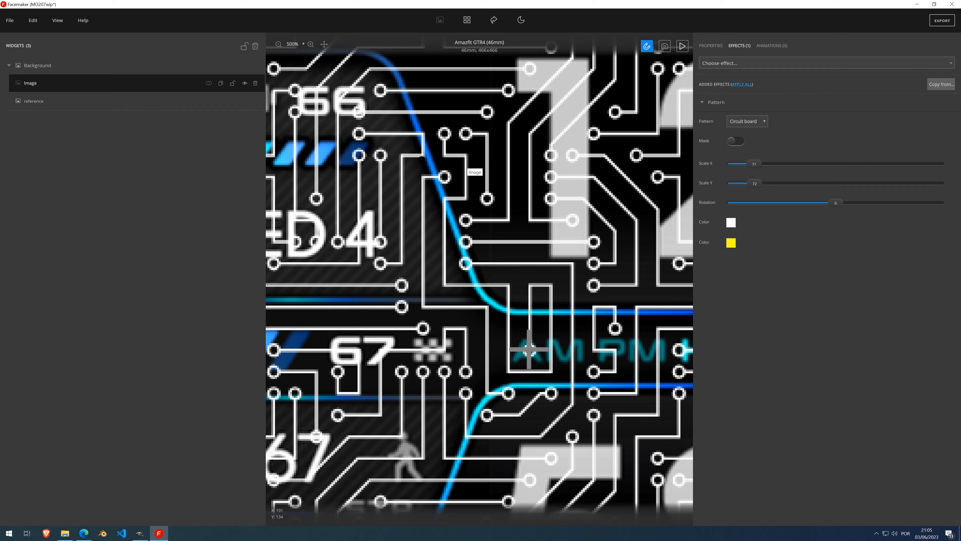
pyautogui.scroll(-4, 466, 165)
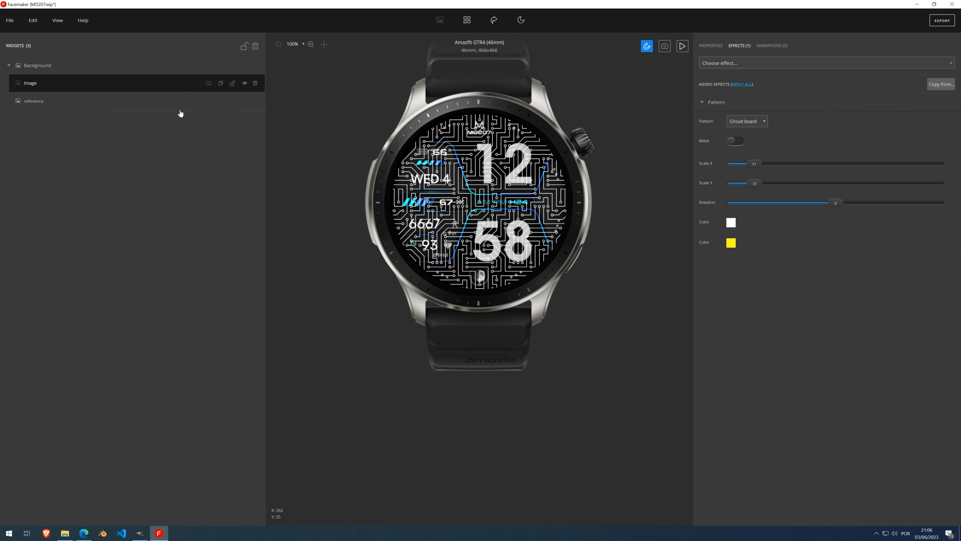
pyautogui.click(245, 101)
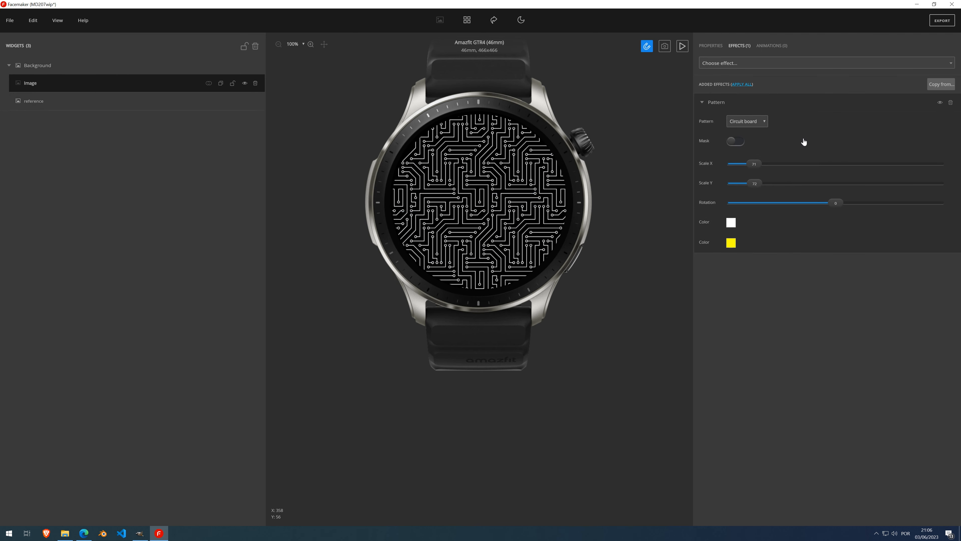
pyautogui.click(745, 122)
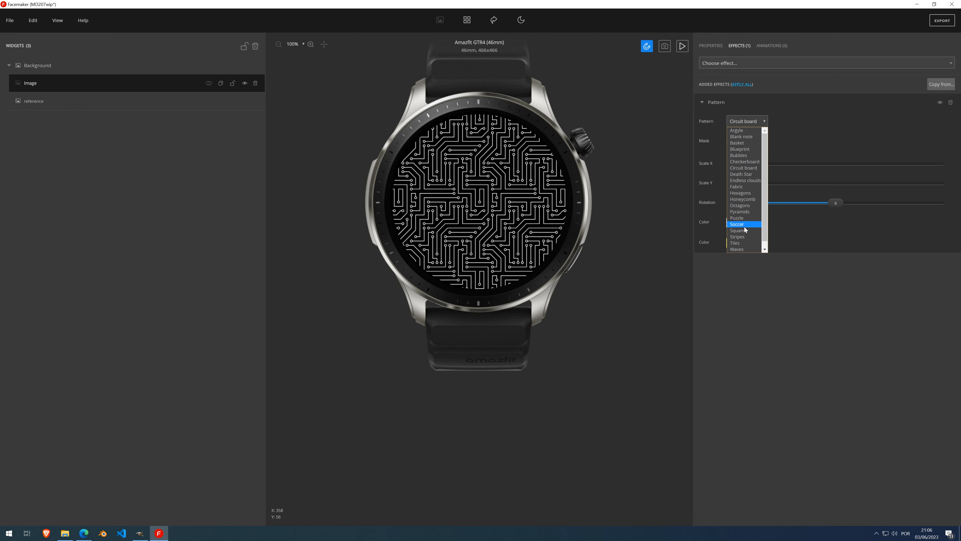
pyautogui.click(743, 237)
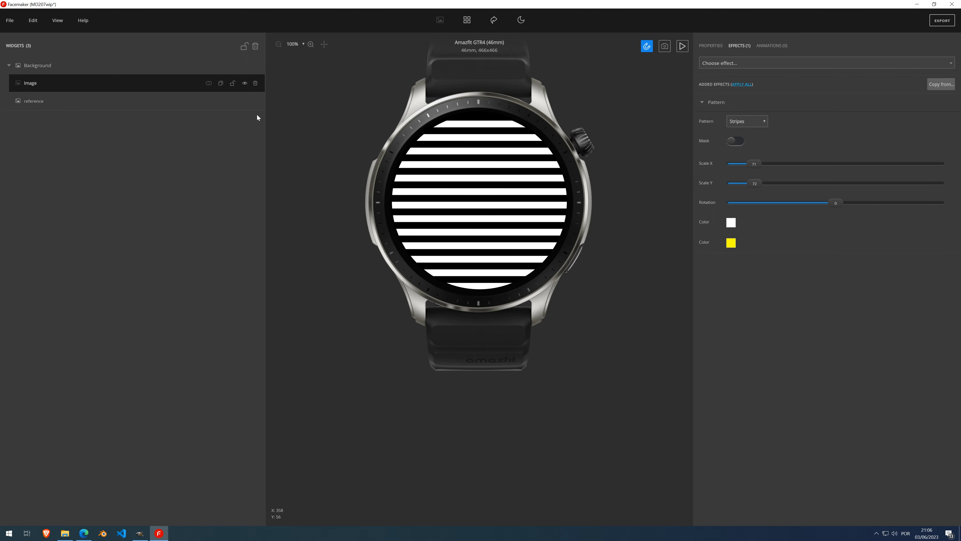
# Step: Show the reference layer again, examine its stripe texture, and set the Stripes pattern's Scale X and Scale Y to 10
pyautogui.click(244, 83)
pyautogui.click(243, 101)
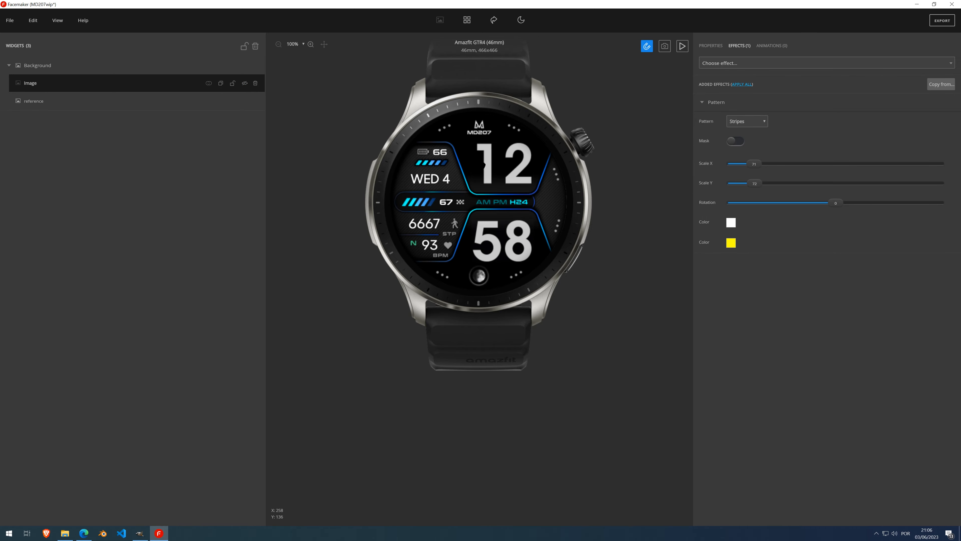
pyautogui.scroll(9, 483, 165)
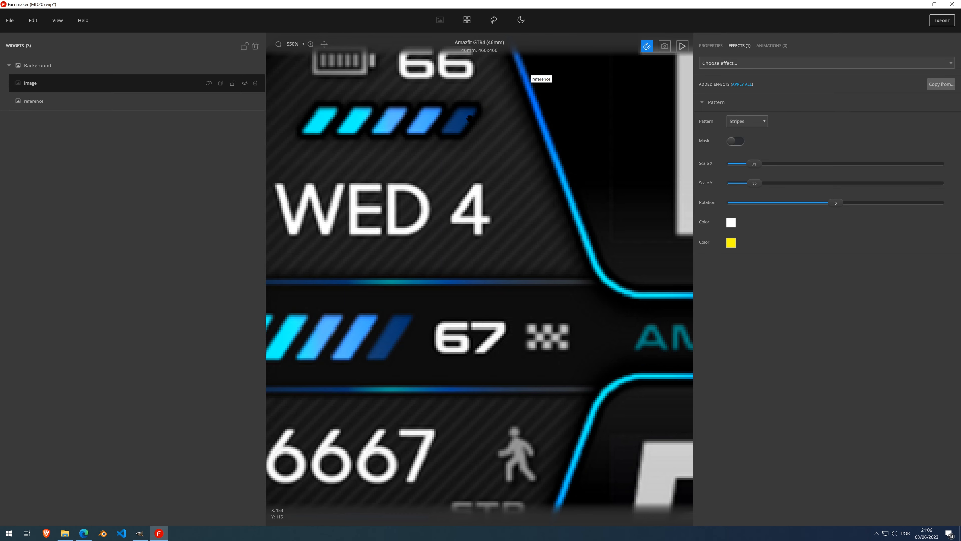
pyautogui.scroll(-9, 498, 133)
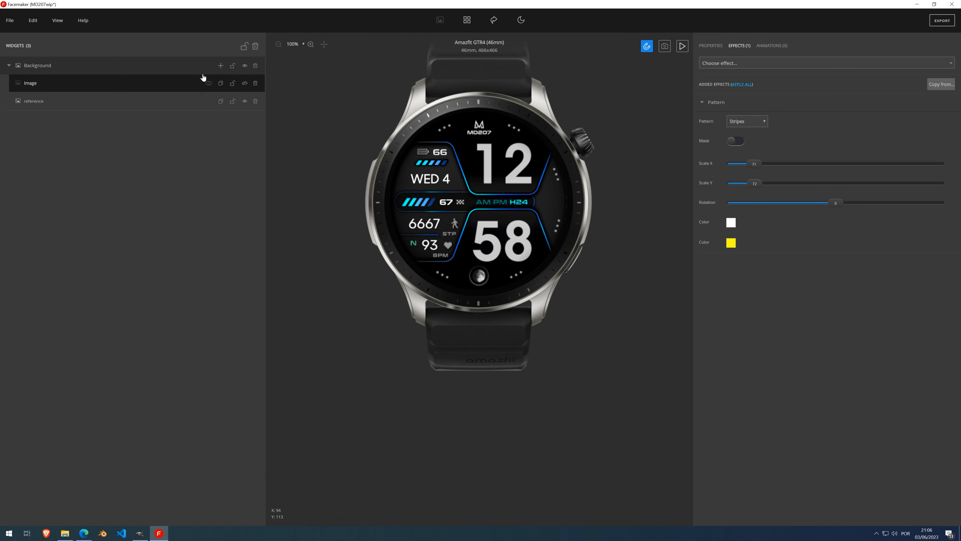
pyautogui.click(245, 84)
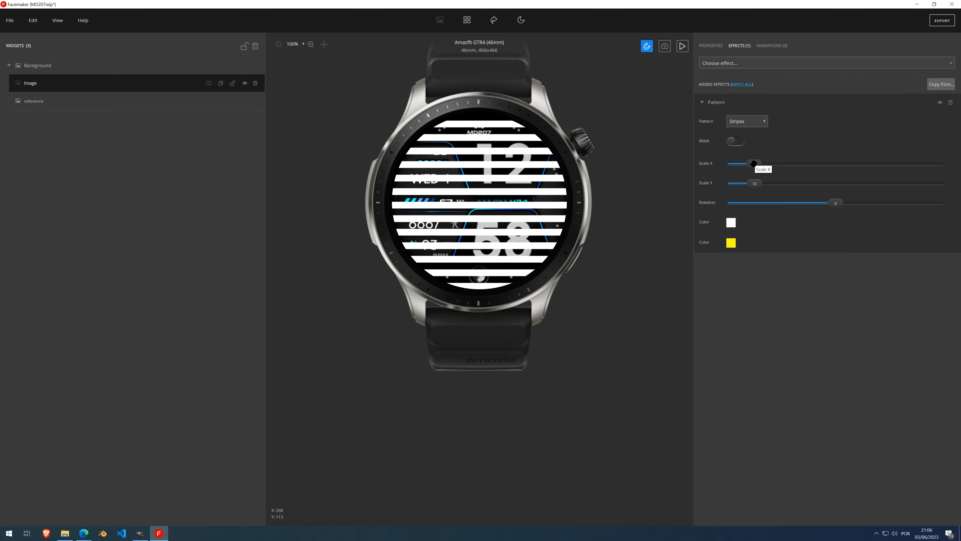
pyautogui.moveTo(754, 163); pyautogui.dragTo(704, 165)
pyautogui.moveTo(755, 183); pyautogui.dragTo(706, 185)
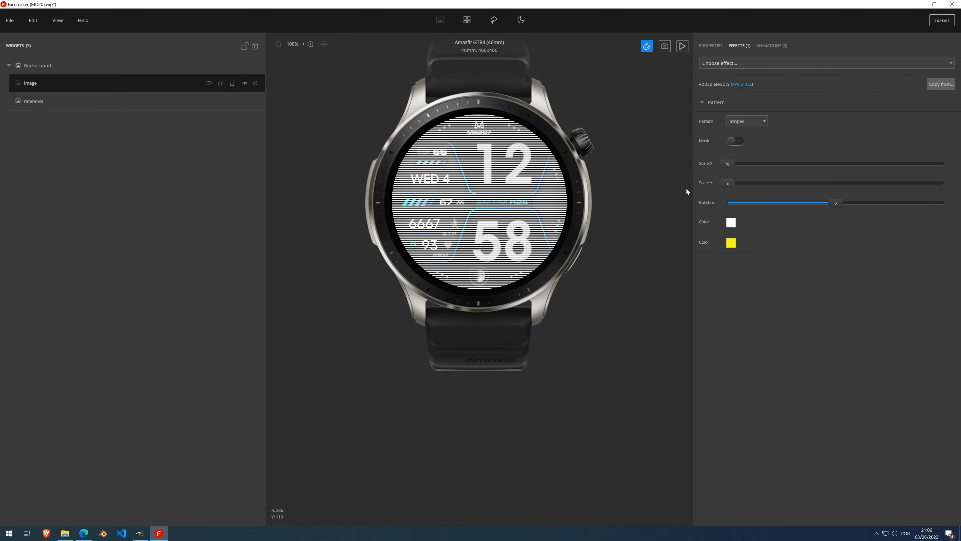
pyautogui.scroll(5, 492, 182)
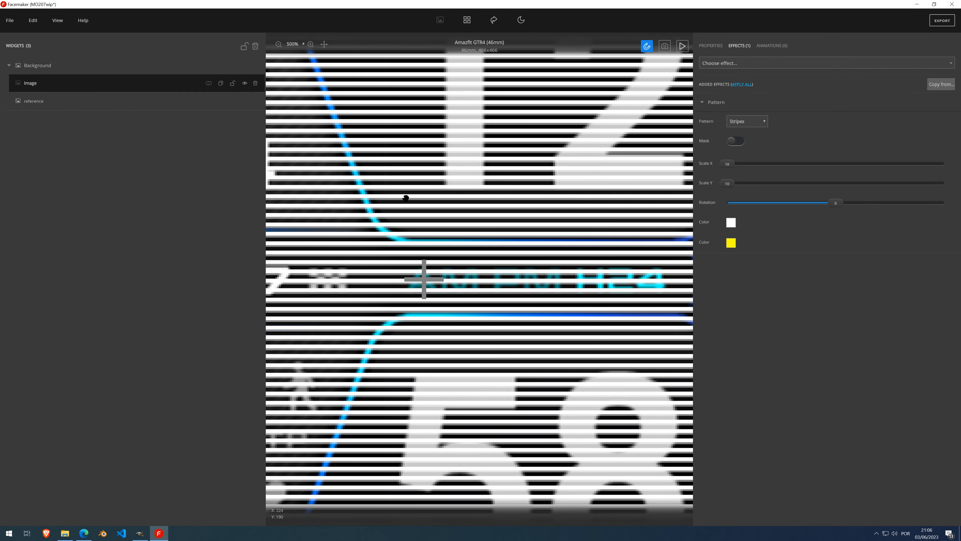
pyautogui.scroll(-5, 406, 198)
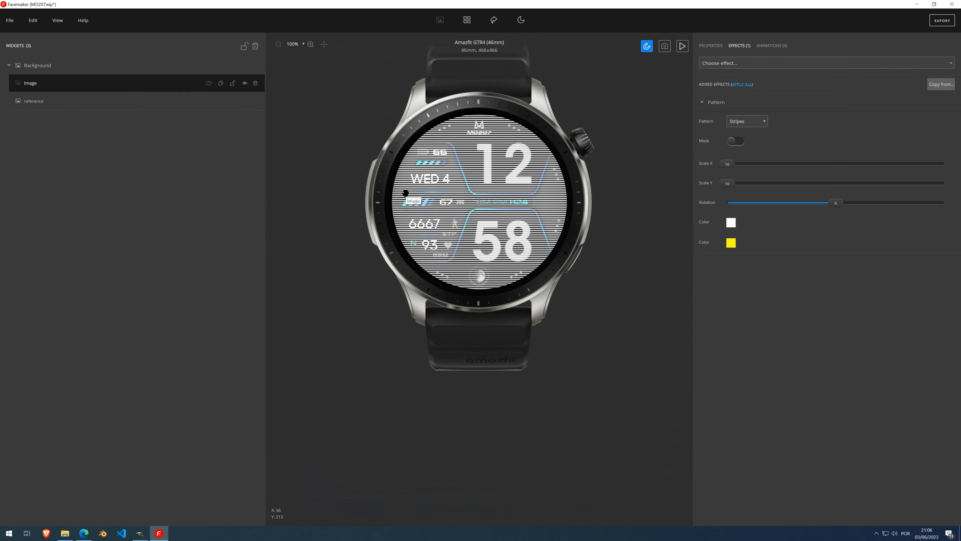
# Step: Set the first color of the Stripes pattern to the dark gray sampled from the reference's diagonal stripe texture
pyautogui.click(245, 85)
pyautogui.scroll(6, 455, 176)
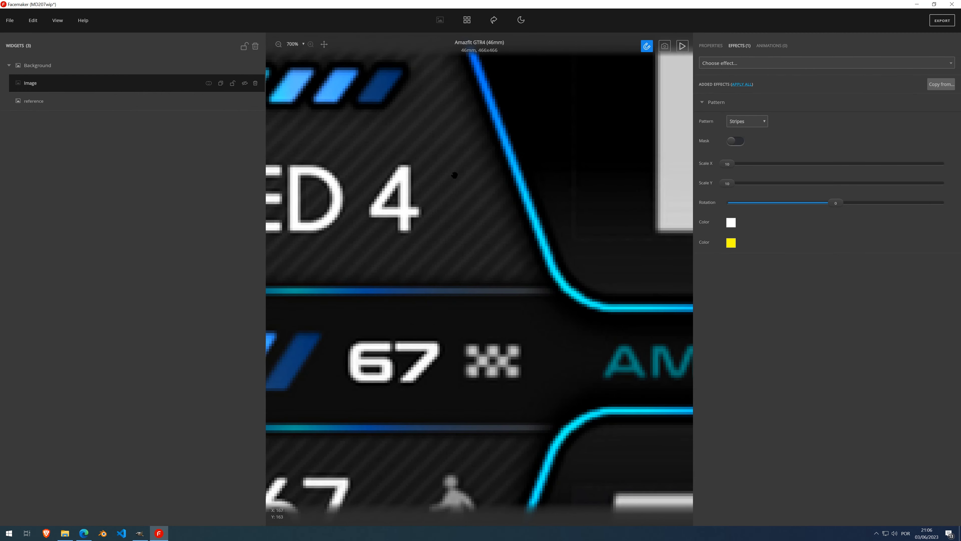
pyautogui.click(731, 222)
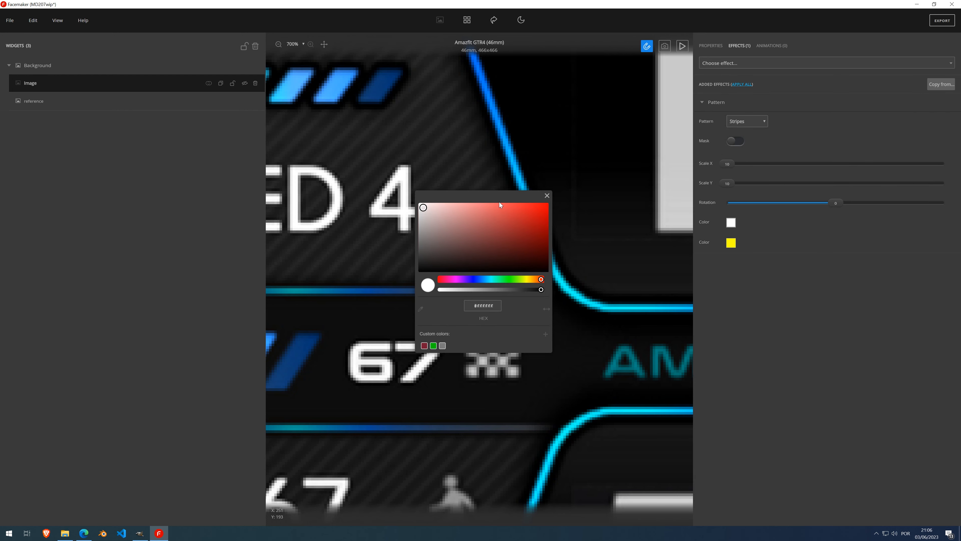
pyautogui.moveTo(478, 202); pyautogui.dragTo(150, 200)
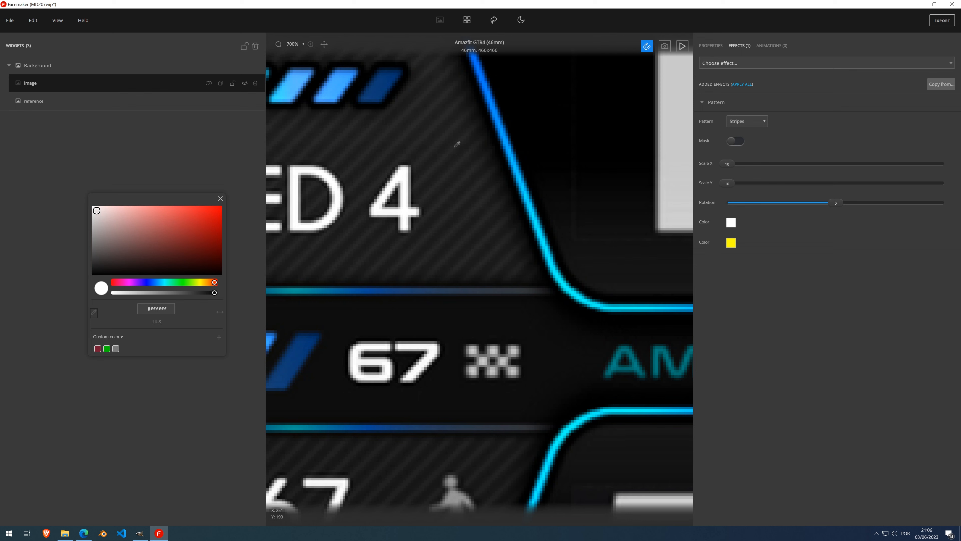
pyautogui.click(429, 132)
pyautogui.click(230, 103)
pyautogui.click(245, 83)
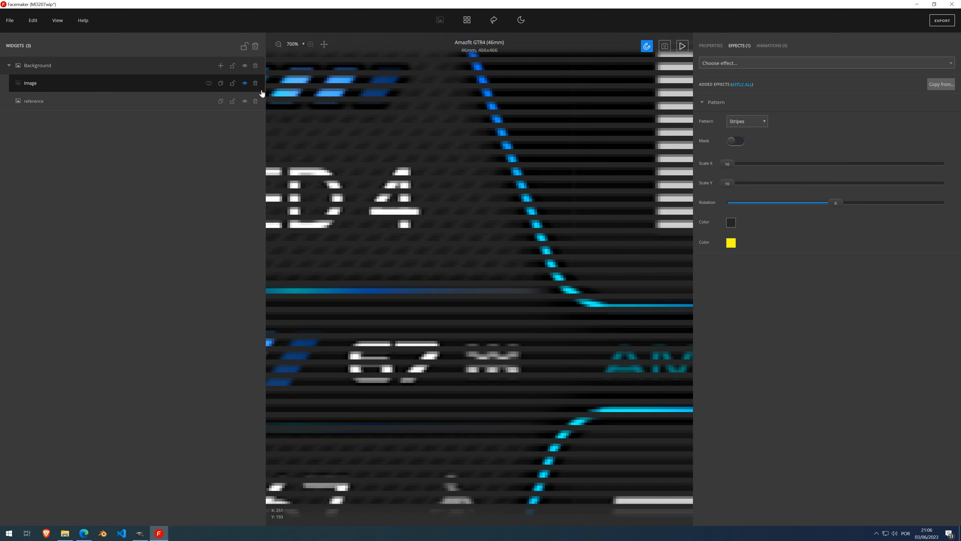
# Step: Compare the Stripes pattern with the reference's diagonal texture and set the pattern's Rotation to -41
pyautogui.scroll(-1, 533, 221)
pyautogui.scroll(-11, 533, 222)
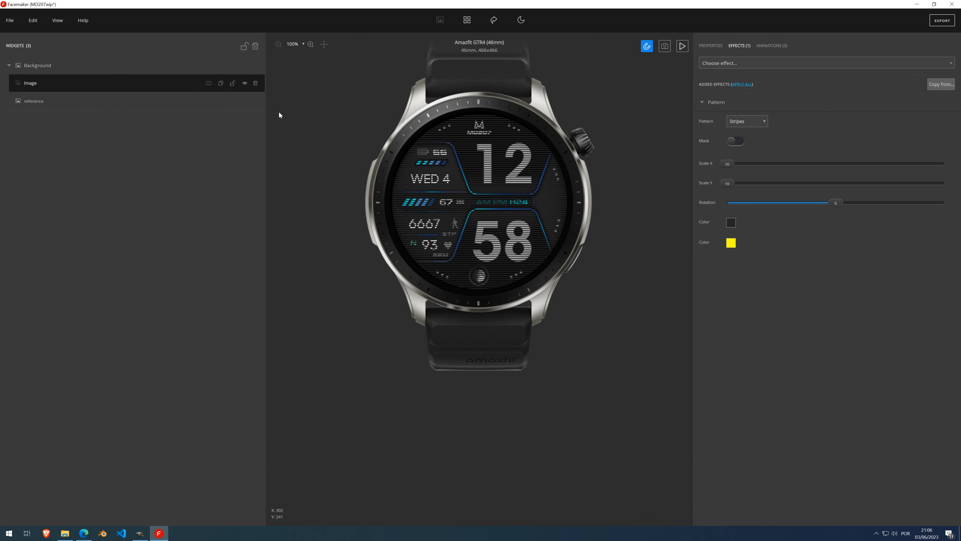
pyautogui.click(244, 83)
pyautogui.scroll(5, 372, 132)
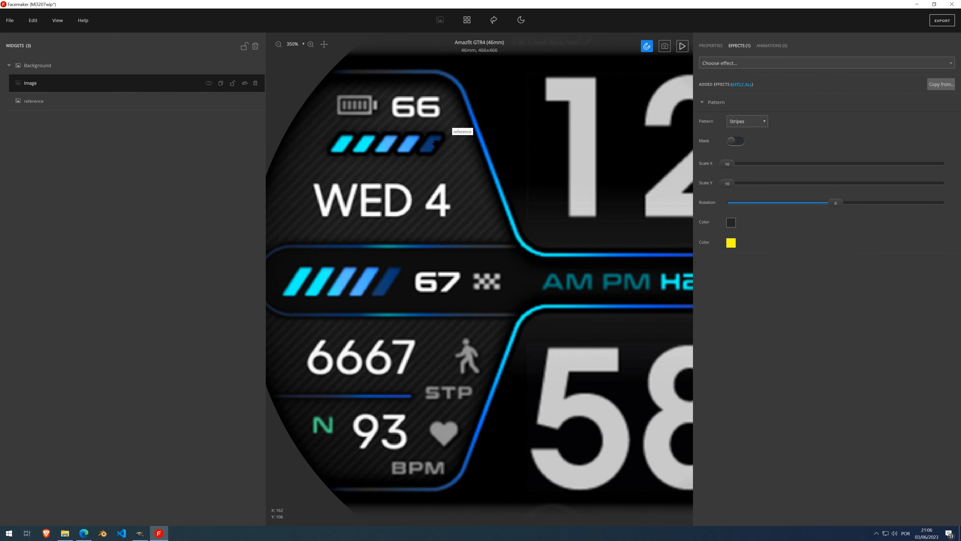
pyautogui.click(245, 84)
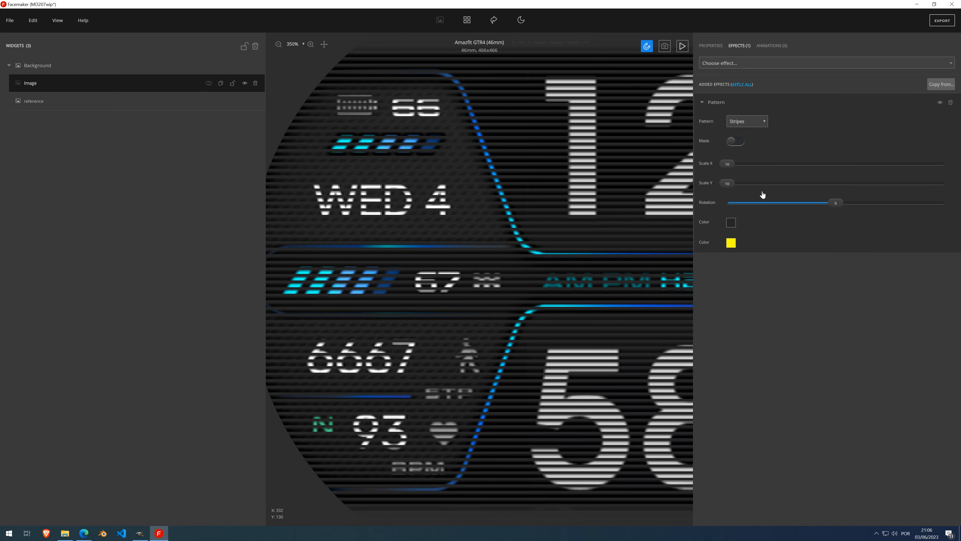
pyautogui.moveTo(835, 203)
pyautogui.mouseDown()
pyautogui.moveTo(849, 203)
pyautogui.moveTo(820, 204)
pyautogui.mouseUp()
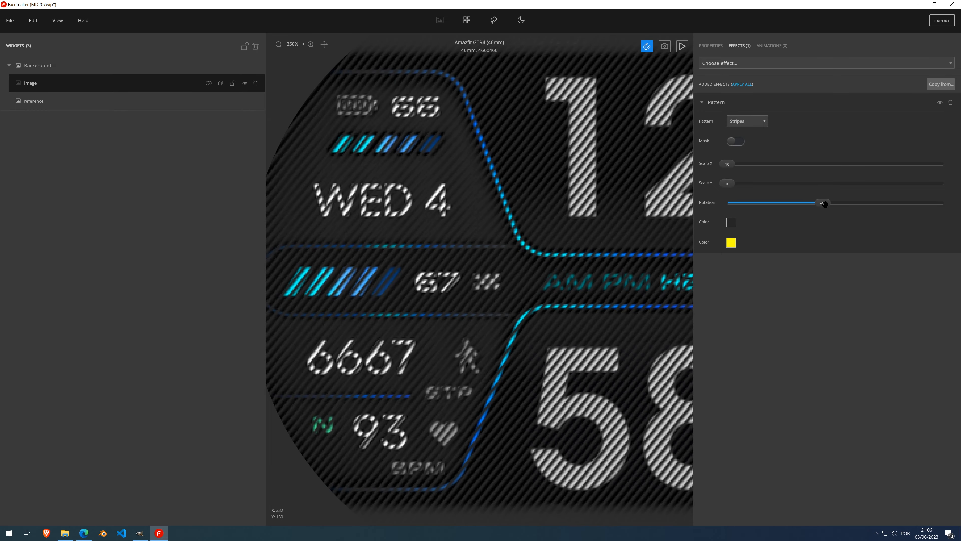
pyautogui.scroll(5, 480, 187)
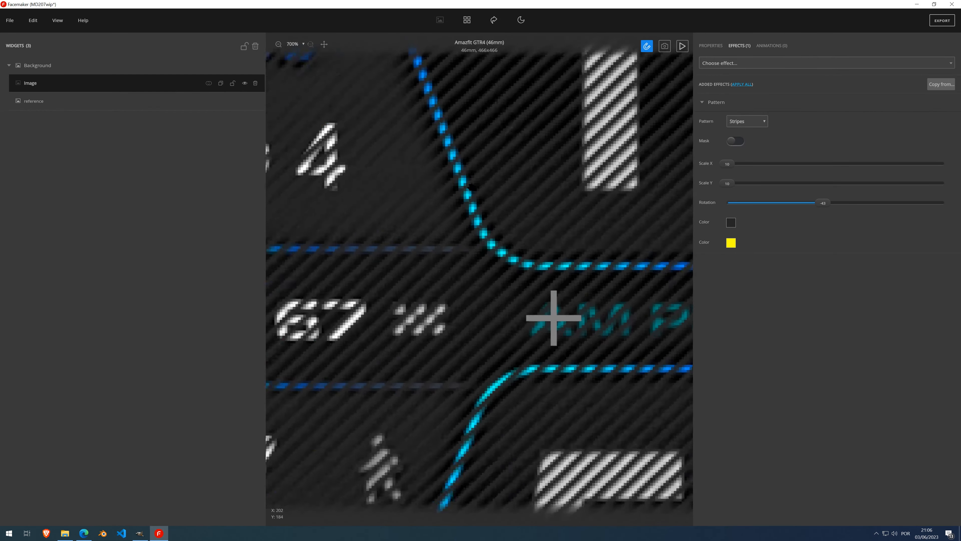
pyautogui.scroll(2, 360, 193)
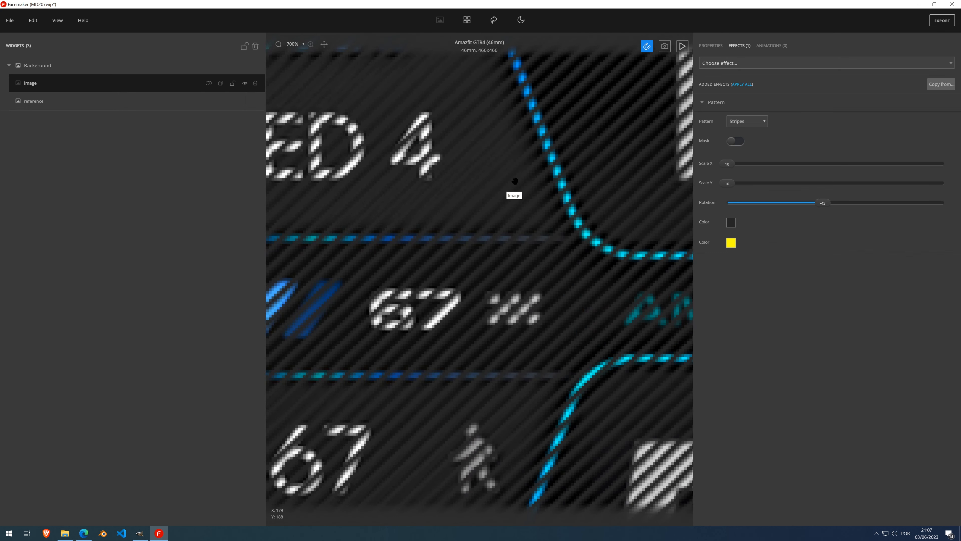
pyautogui.scroll(-4, 830, 210)
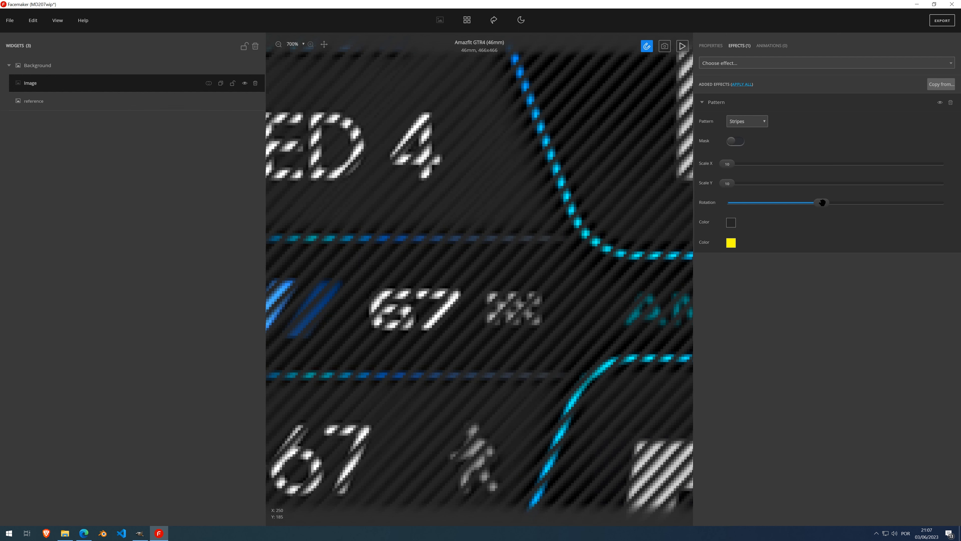
pyautogui.moveTo(822, 202); pyautogui.dragTo(823, 202)
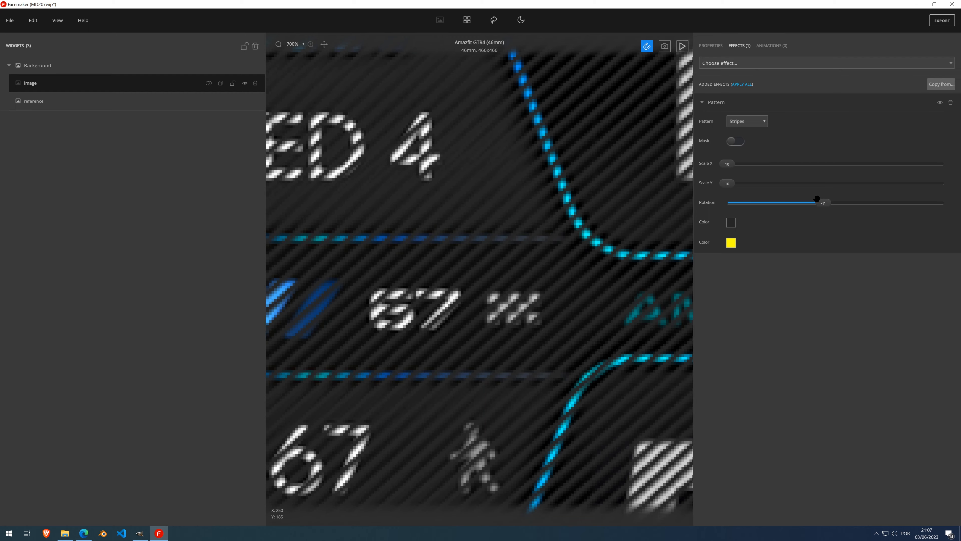
pyautogui.scroll(-6, 565, 191)
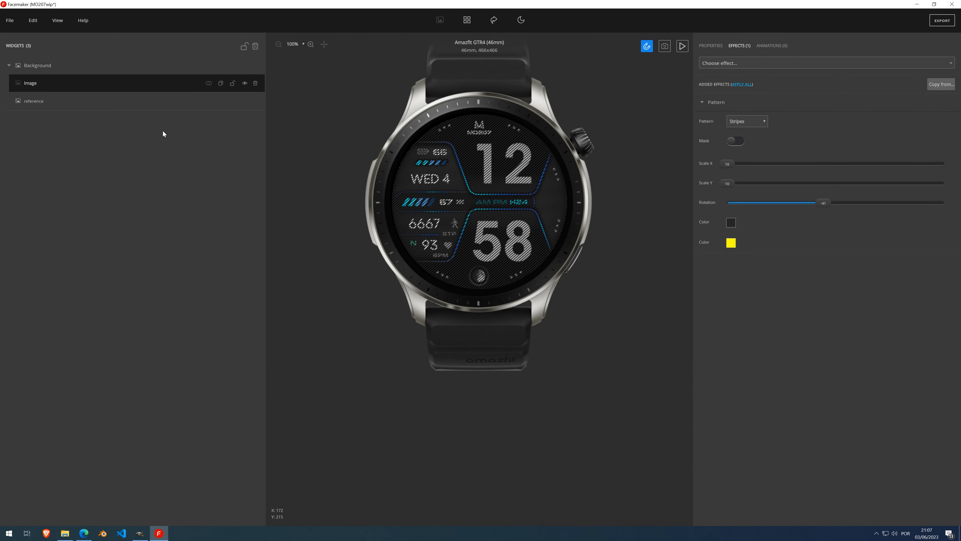
# Step: Hide the striped image, add a new image widget to the Background group and place it directly below the striped image
pyautogui.click(245, 83)
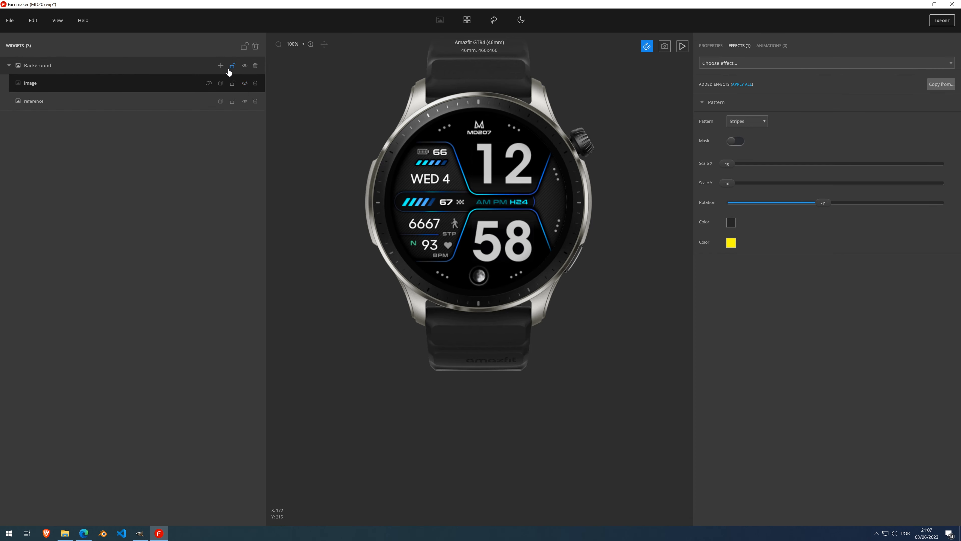
pyautogui.click(220, 66)
pyautogui.click(215, 101)
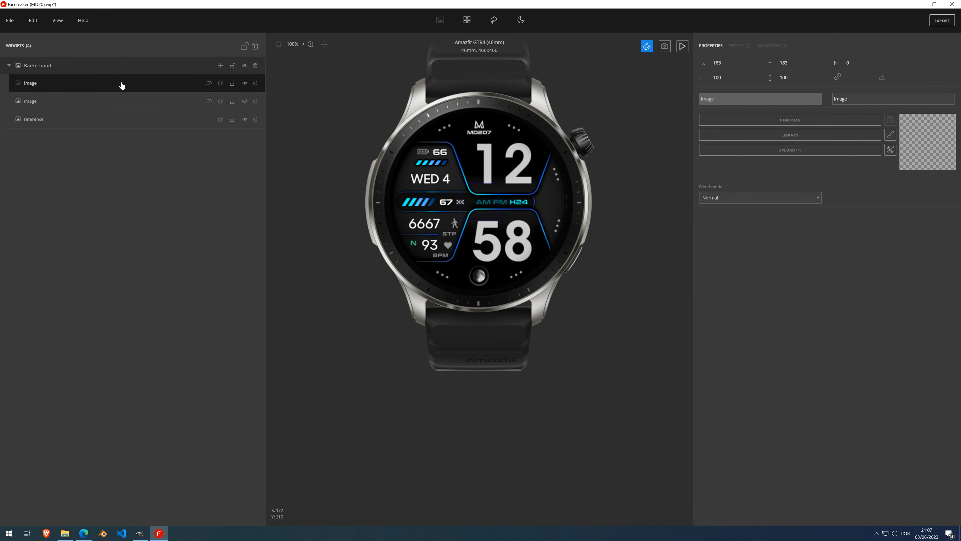
pyautogui.moveTo(51, 84); pyautogui.dragTo(53, 111)
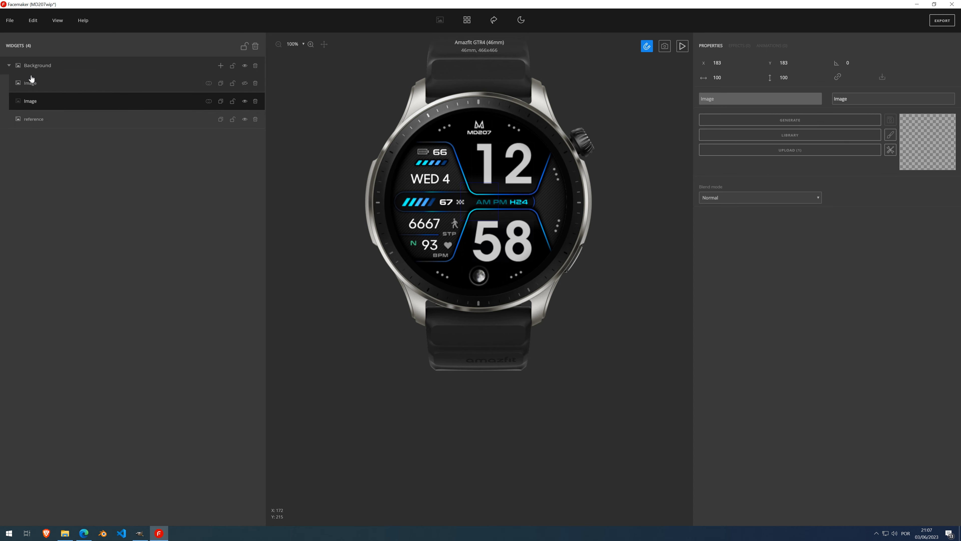
# Step: Rename the striped image layer as stripes
pyautogui.doubleClick(32, 84)
pyautogui.write('stripes')
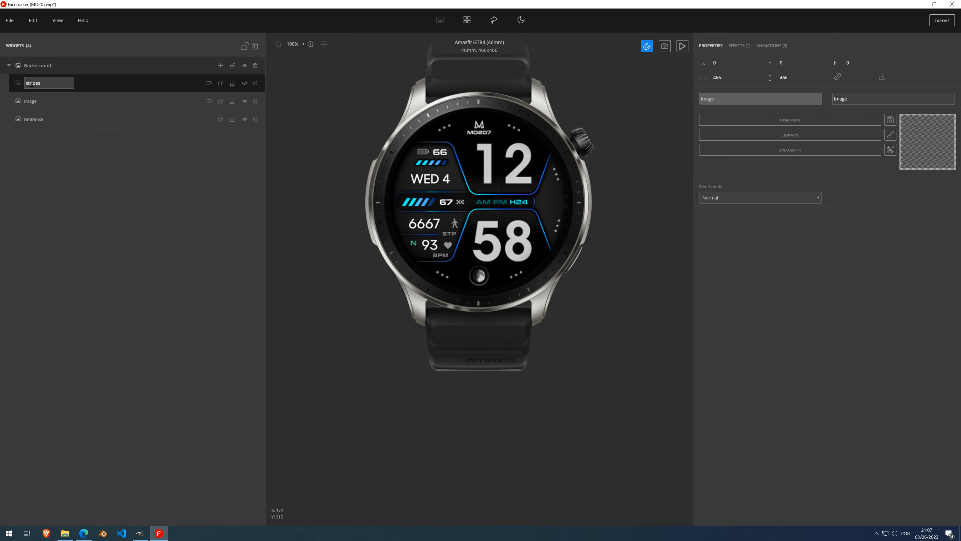
pyautogui.press('Return')
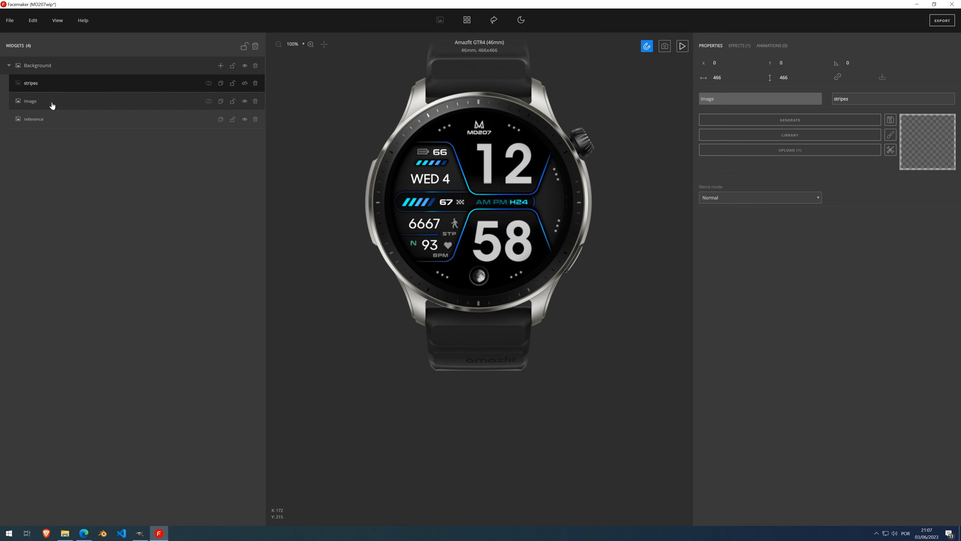
# Step: Generate a gradient for the new image at position 0, 0 and set its width and height to 466
pyautogui.click(51, 101)
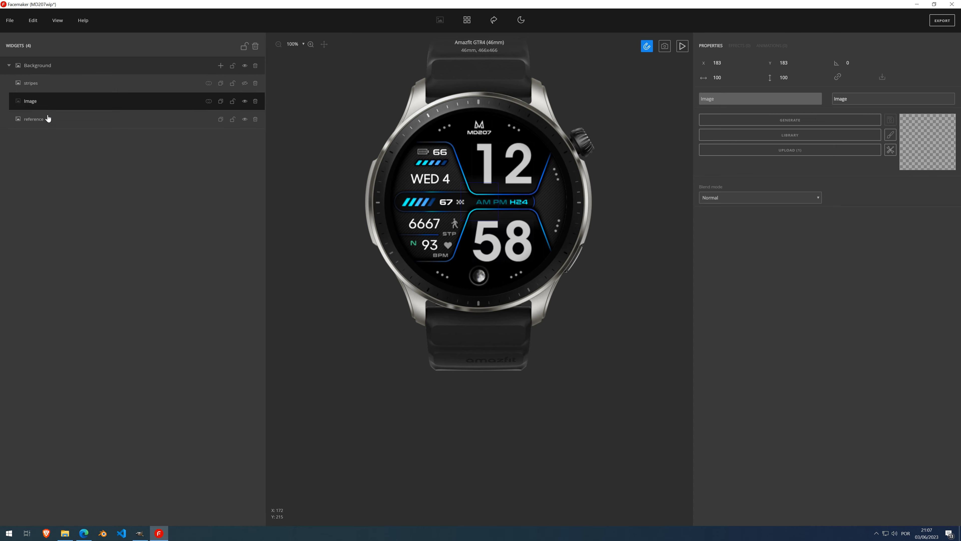
pyautogui.click(774, 120)
pyautogui.moveTo(503, 217); pyautogui.dragTo(303, 57)
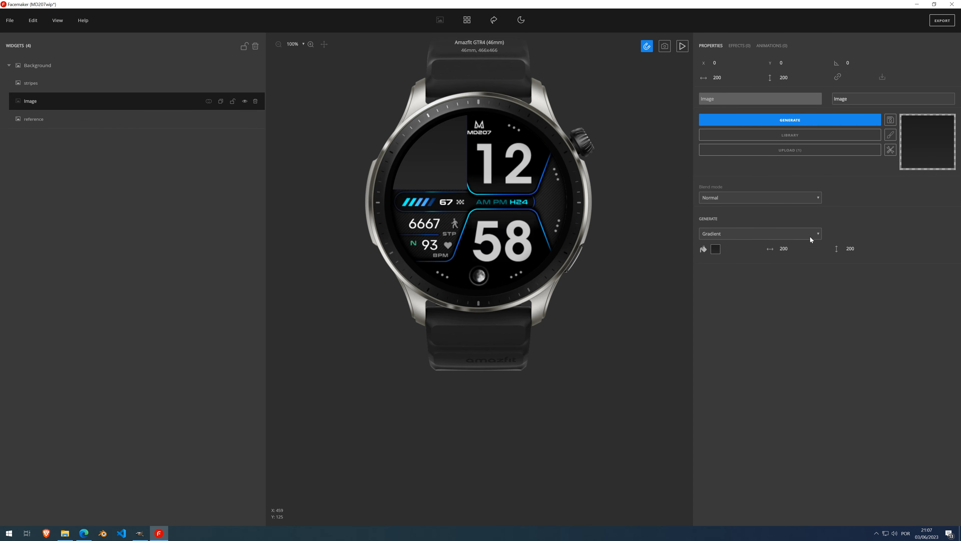
pyautogui.click(790, 249)
pyautogui.write('466')
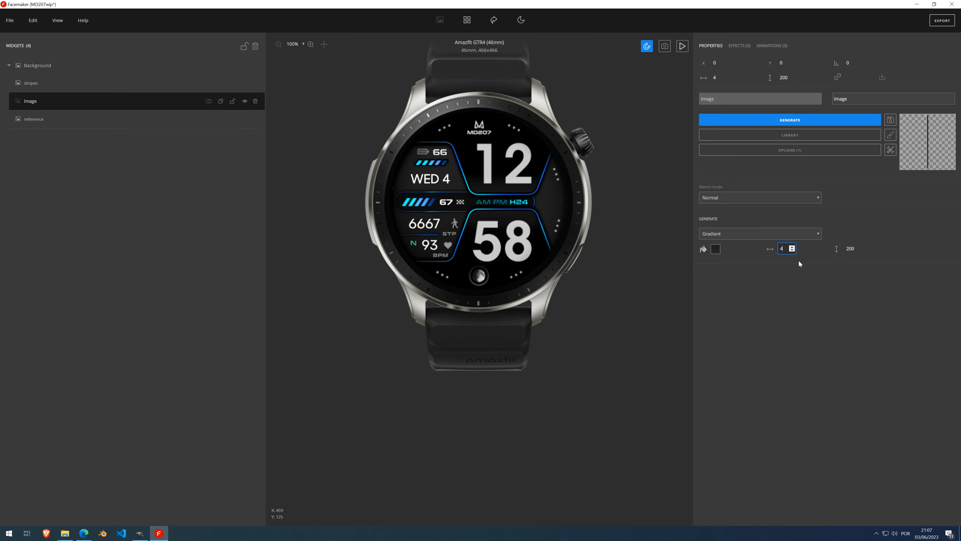
pyautogui.press('Tab')
pyautogui.write('466')
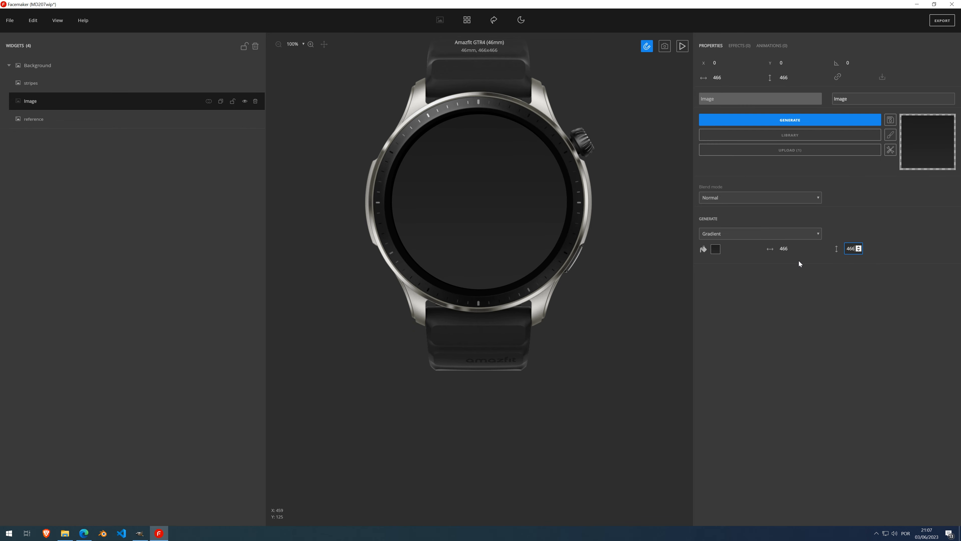
pyautogui.press('Return')
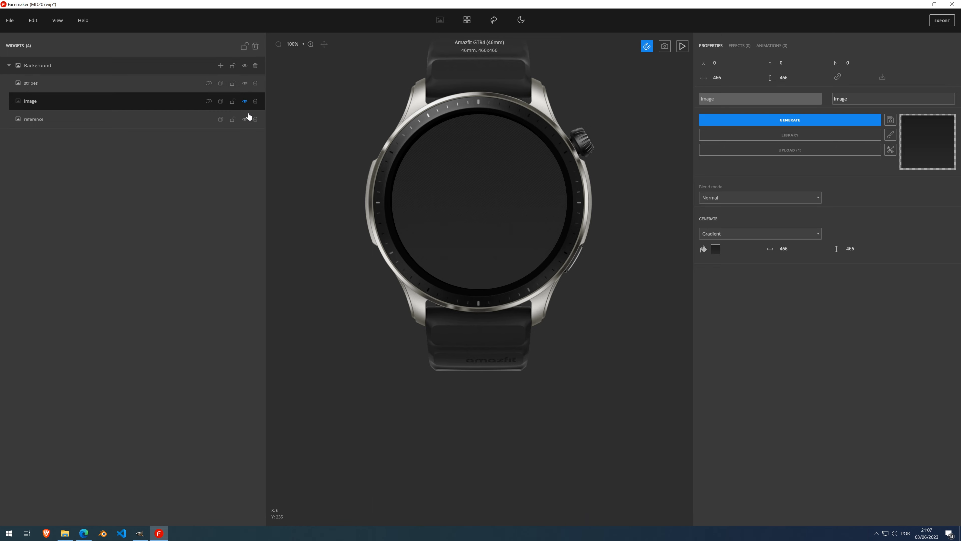
# Step: Examine the stripes over the gradient image, and with both layers hidden inspect the reference's diagonal stripe texture up close
pyautogui.scroll(5, 457, 189)
pyautogui.scroll(-5, 400, 193)
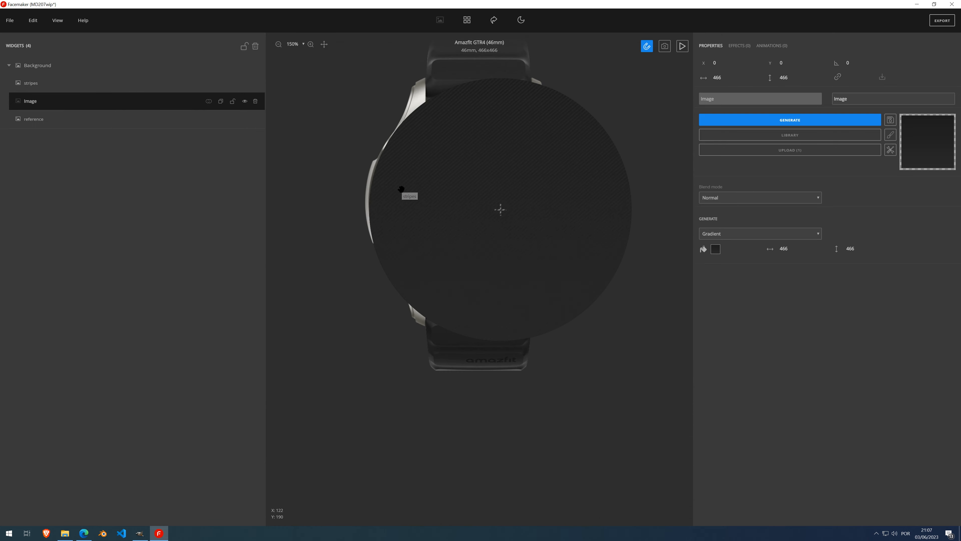
pyautogui.scroll(5, 422, 191)
pyautogui.scroll(-2, 424, 191)
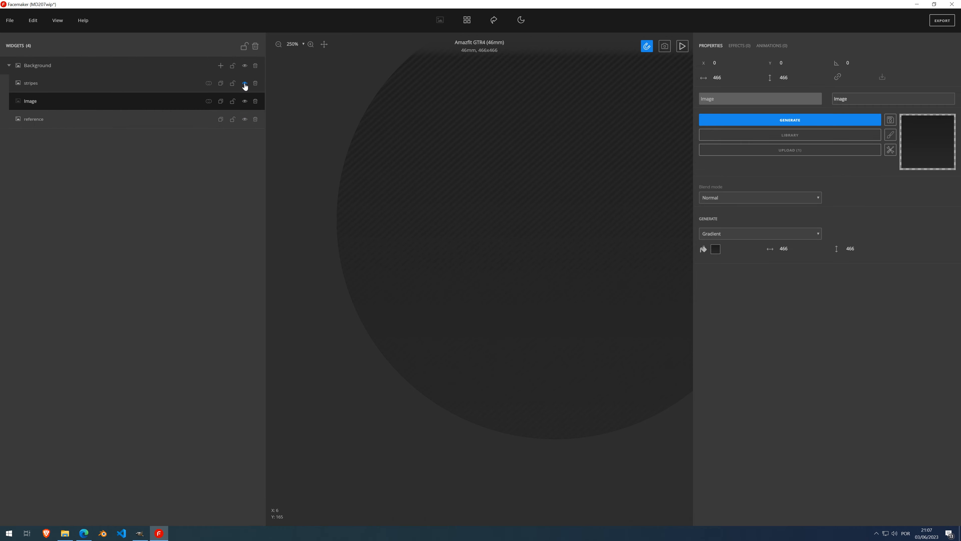
pyautogui.click(245, 101)
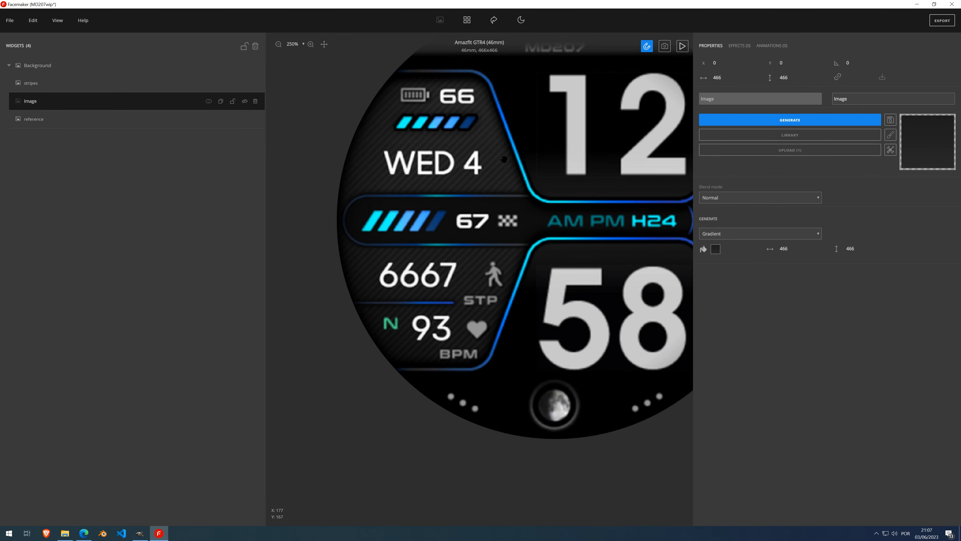
pyautogui.scroll(7, 504, 159)
pyautogui.scroll(-6, 394, 225)
pyautogui.scroll(6, 350, 232)
pyautogui.moveTo(641, 261); pyautogui.dragTo(450, 228)
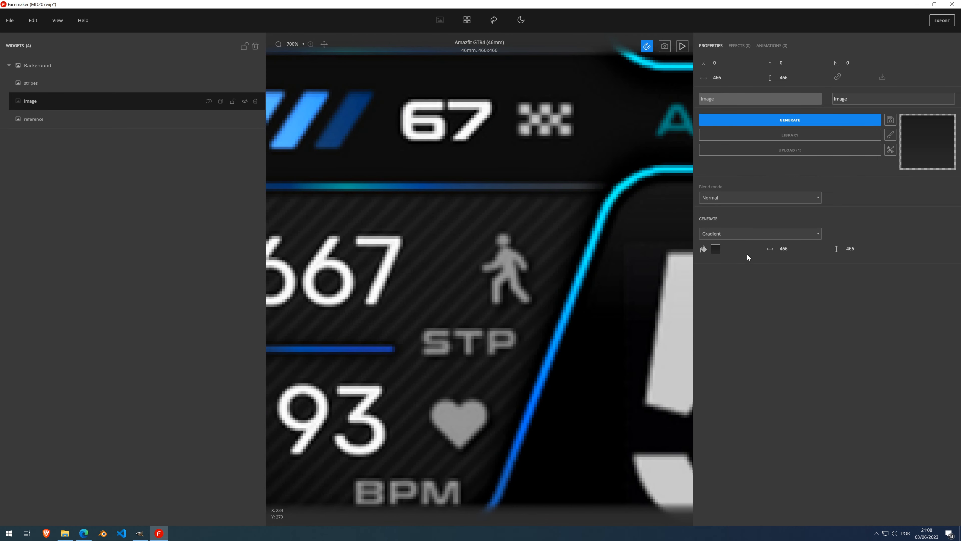
# Step: Set the image's gradient color to rgba(22, 22, 22, 1), sampled from the reference's dark stripe texture
pyautogui.click(716, 249)
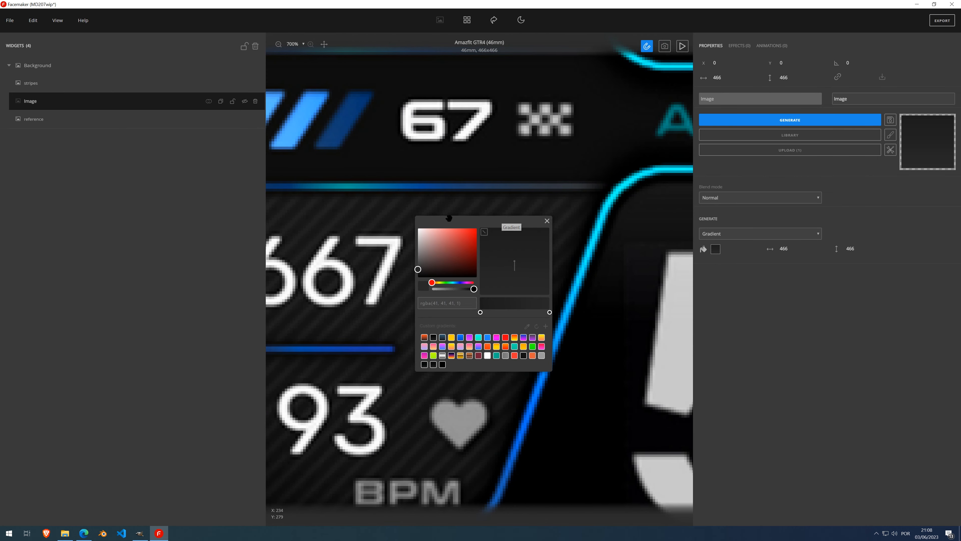
pyautogui.moveTo(499, 223); pyautogui.dragTo(147, 190)
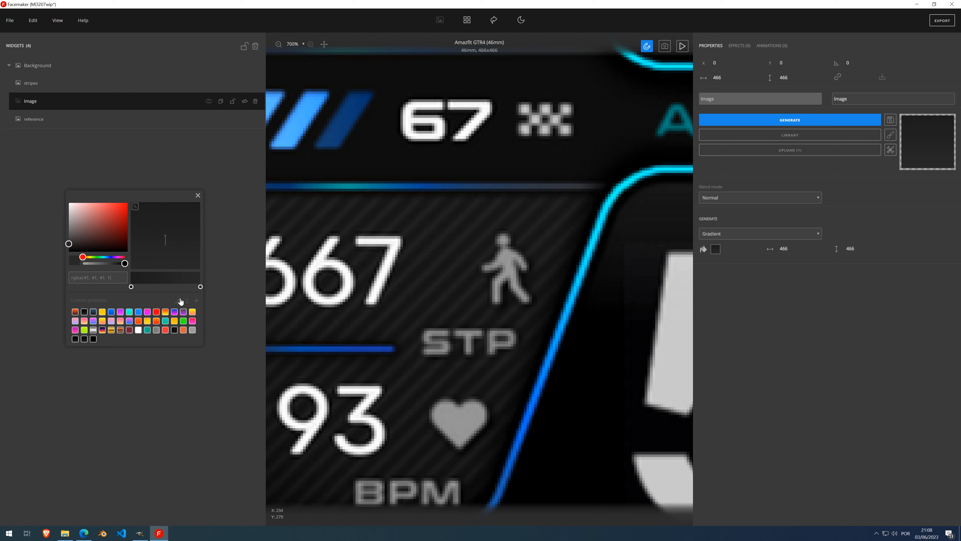
pyautogui.click(447, 220)
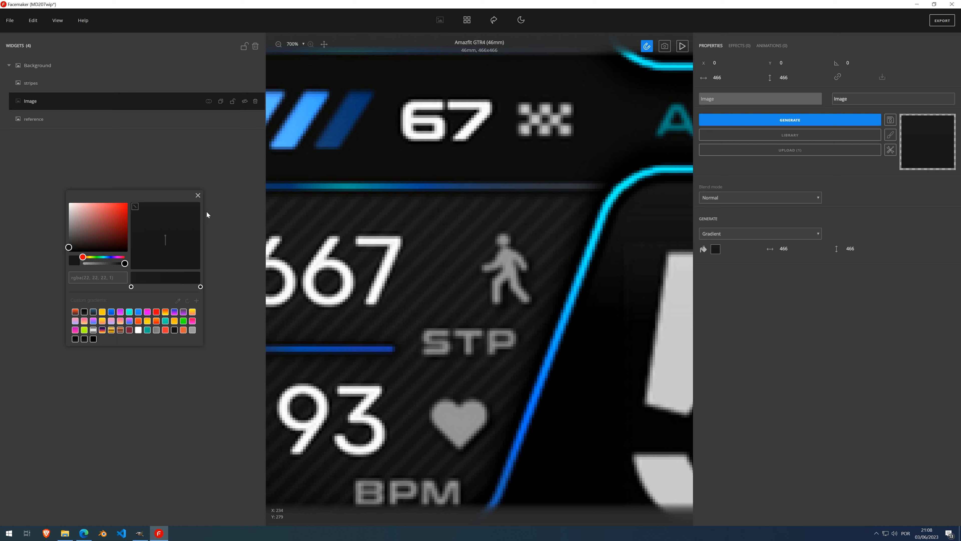
pyautogui.click(199, 196)
# Step: Show the stripes and gradient image layers again and examine the combined stripe texture up close and at full view
pyautogui.scroll(-6, 424, 197)
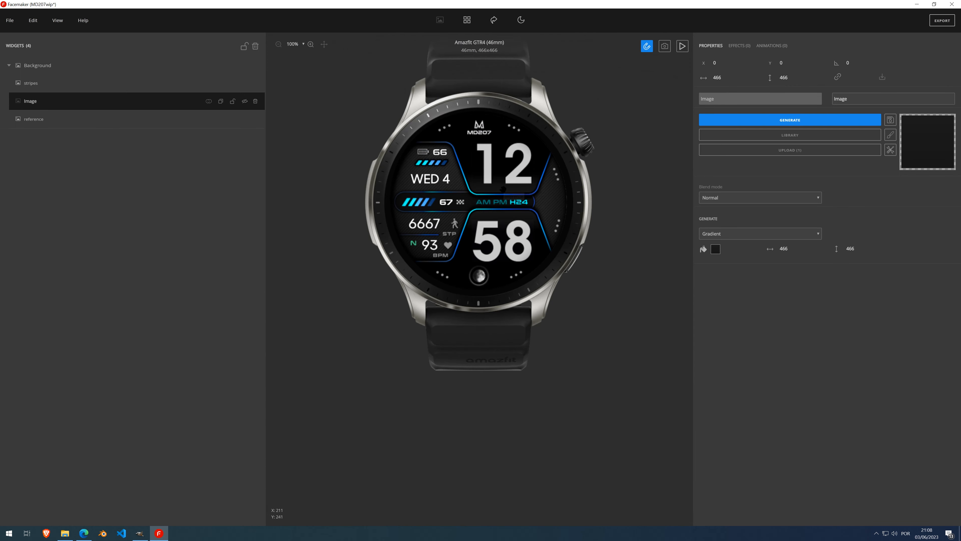
pyautogui.click(245, 83)
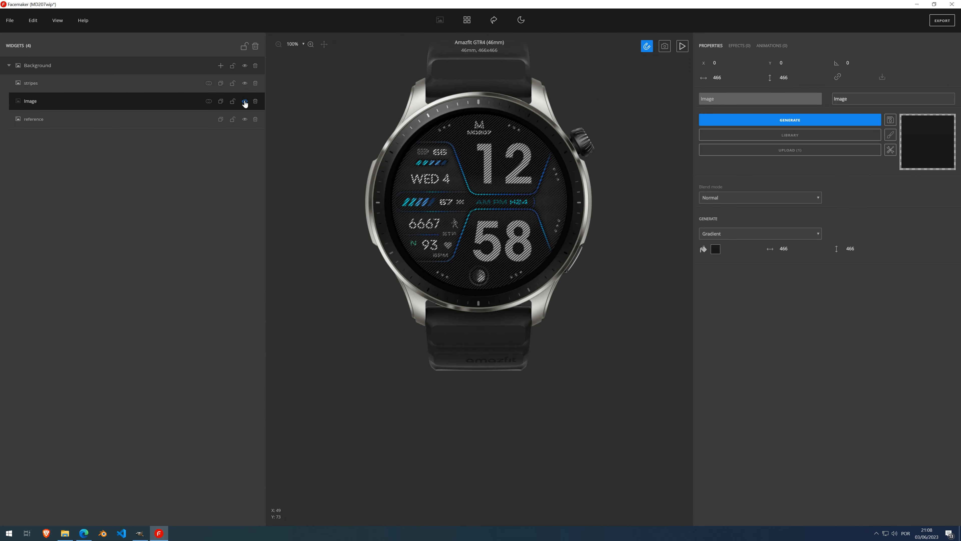
pyautogui.click(245, 101)
pyautogui.scroll(4, 477, 181)
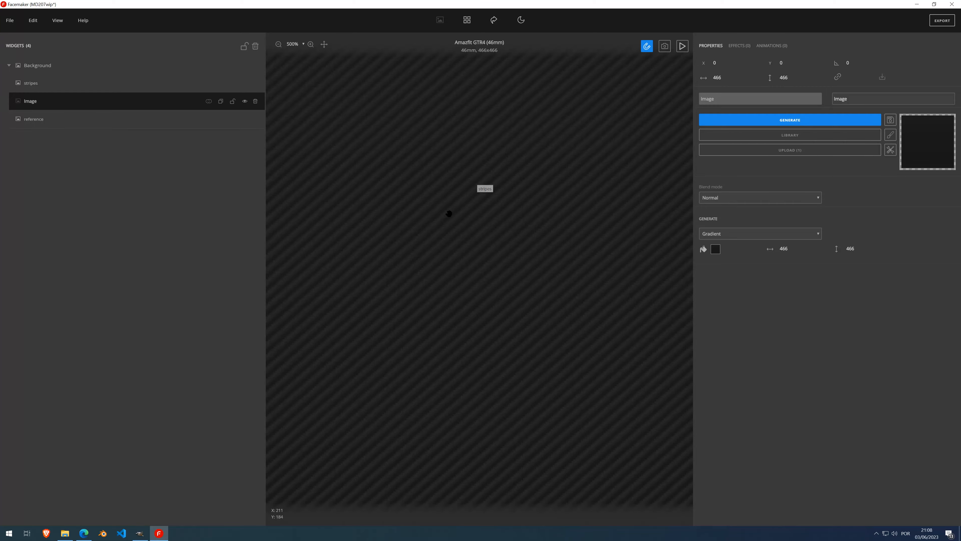
pyautogui.scroll(-4, 437, 214)
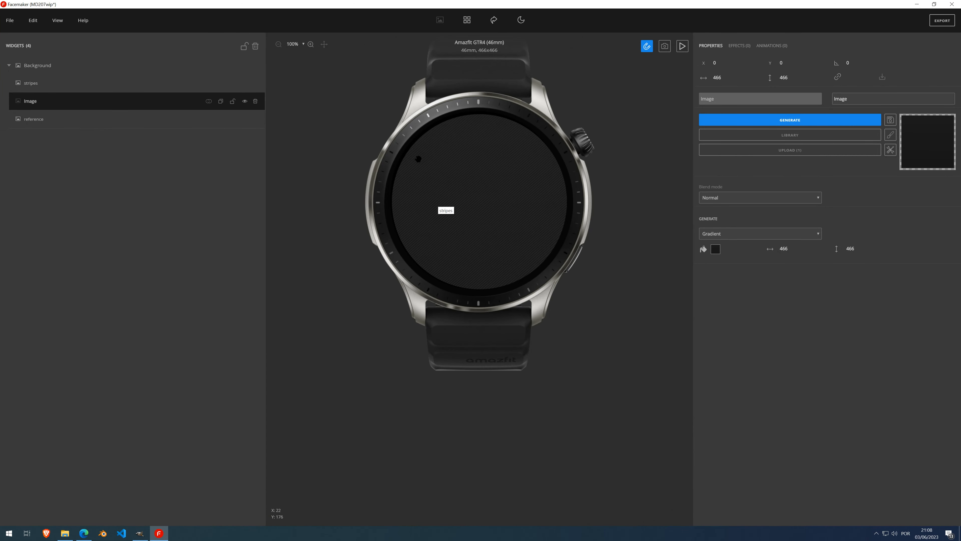
pyautogui.scroll(4, 418, 159)
pyautogui.scroll(-4, 459, 144)
pyautogui.scroll(4, 456, 241)
pyautogui.scroll(-4, 457, 217)
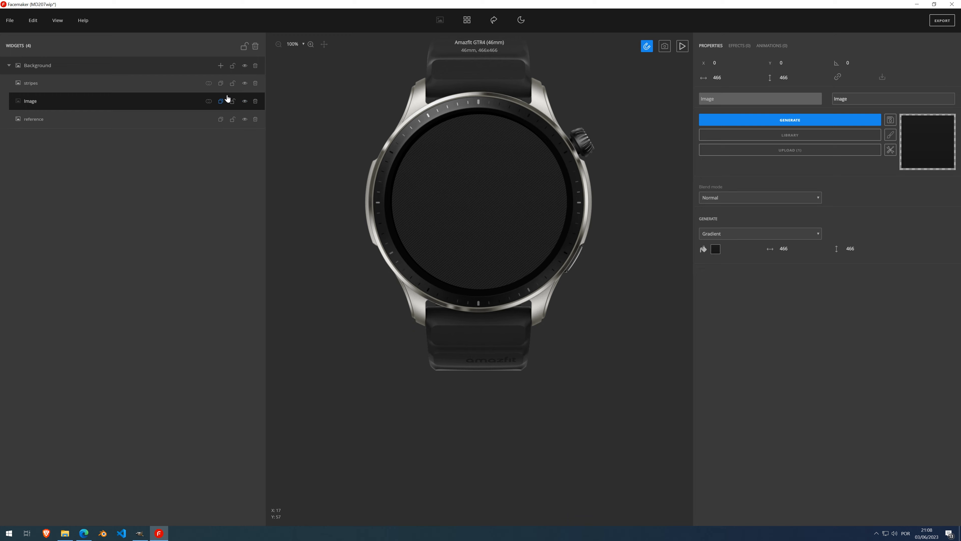
# Step: Merge the stripes layer into the gradient image below it with the Add option and check the resulting texture
pyautogui.click(127, 90)
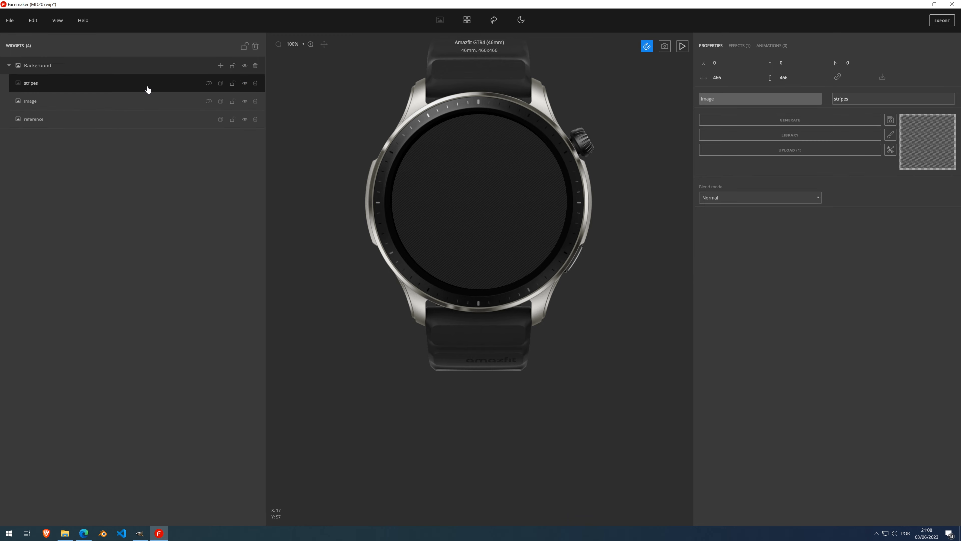
pyautogui.click(208, 84)
pyautogui.click(208, 102)
pyautogui.click(208, 84)
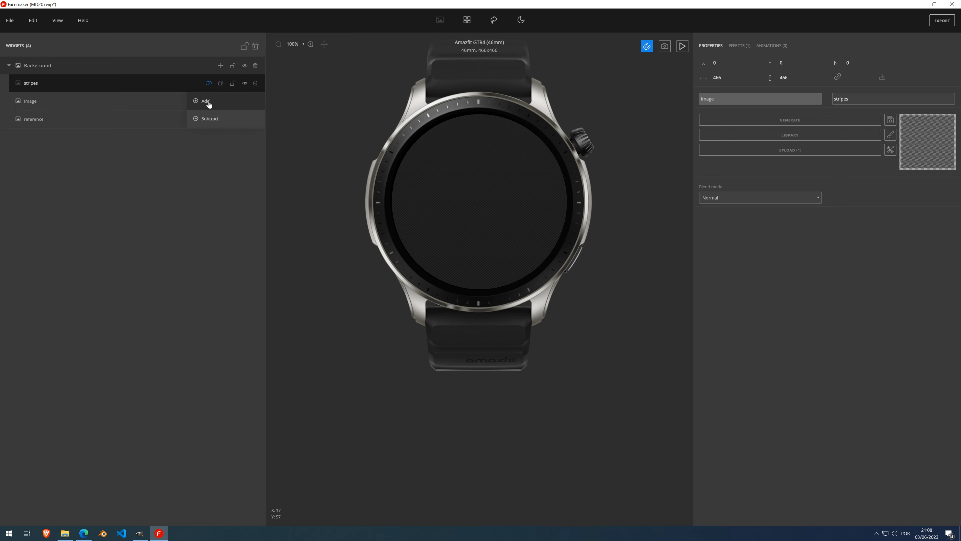
pyautogui.click(206, 101)
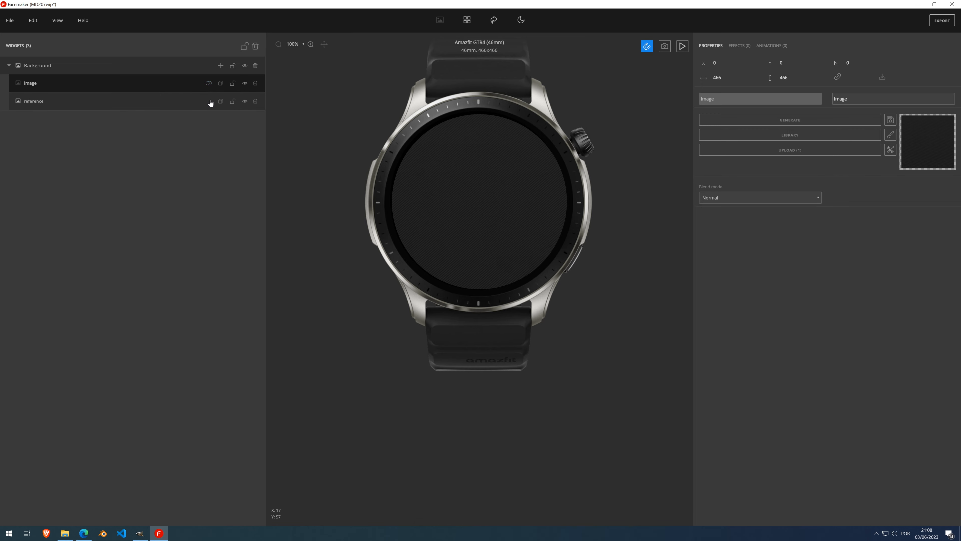
pyautogui.scroll(5, 457, 189)
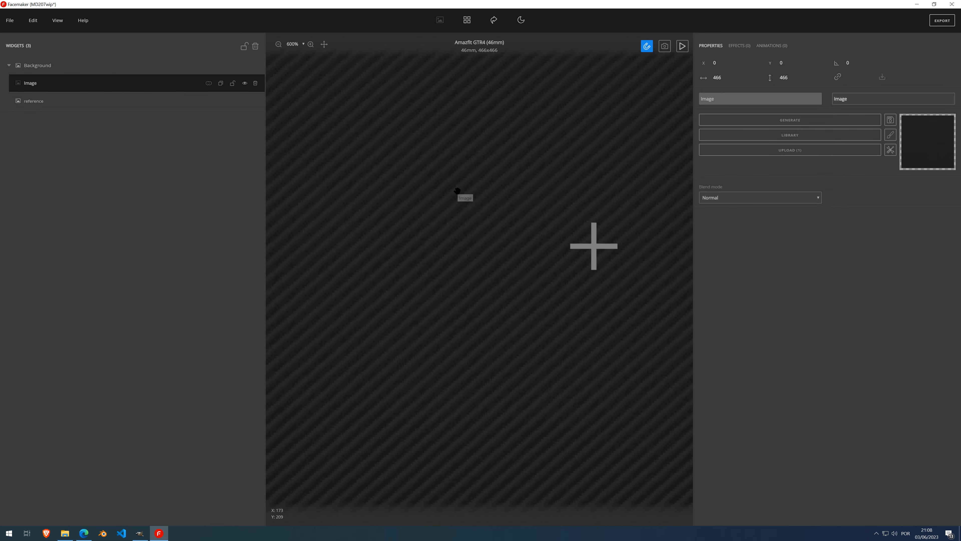
# Step: Hide the merged stripe texture image and add a new image layer to the Background group
pyautogui.scroll(-5, 425, 185)
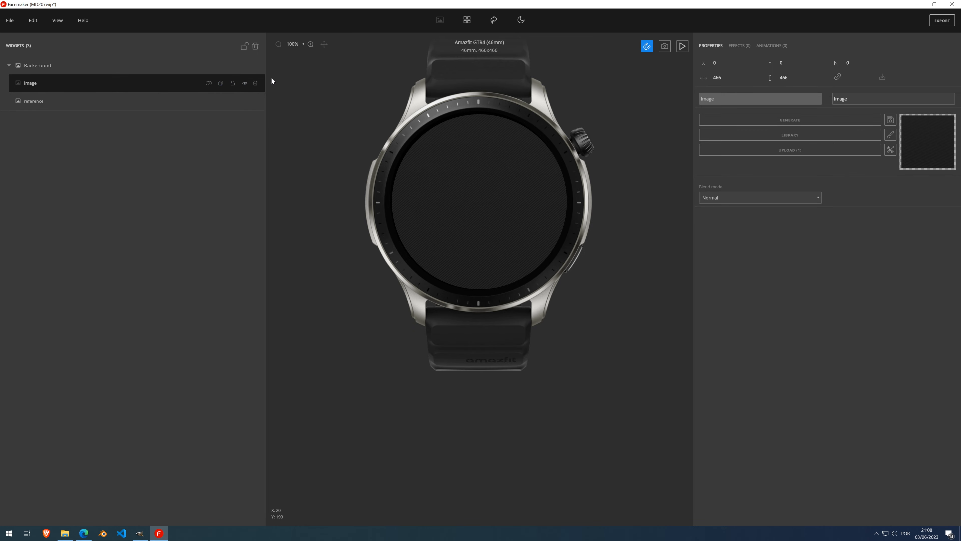
pyautogui.click(245, 83)
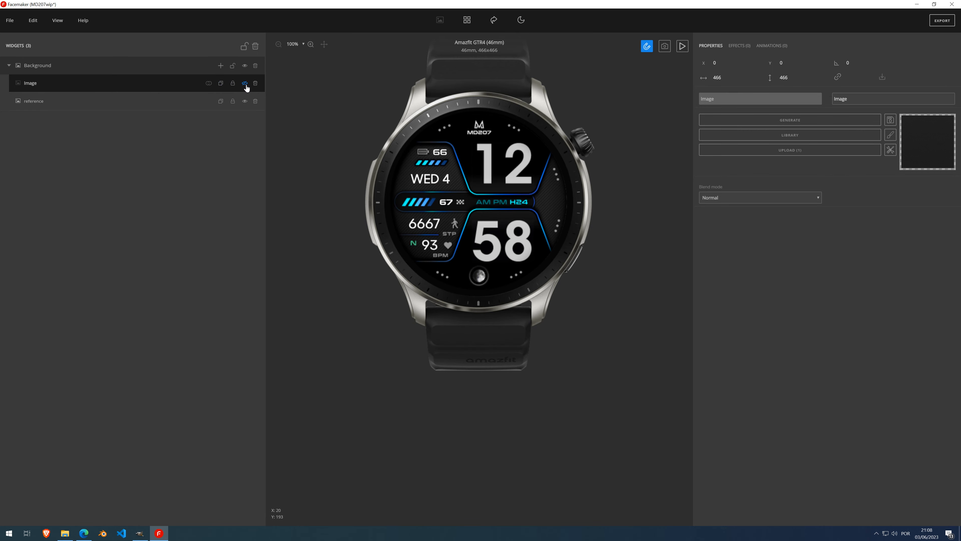
pyautogui.click(221, 67)
pyautogui.click(211, 106)
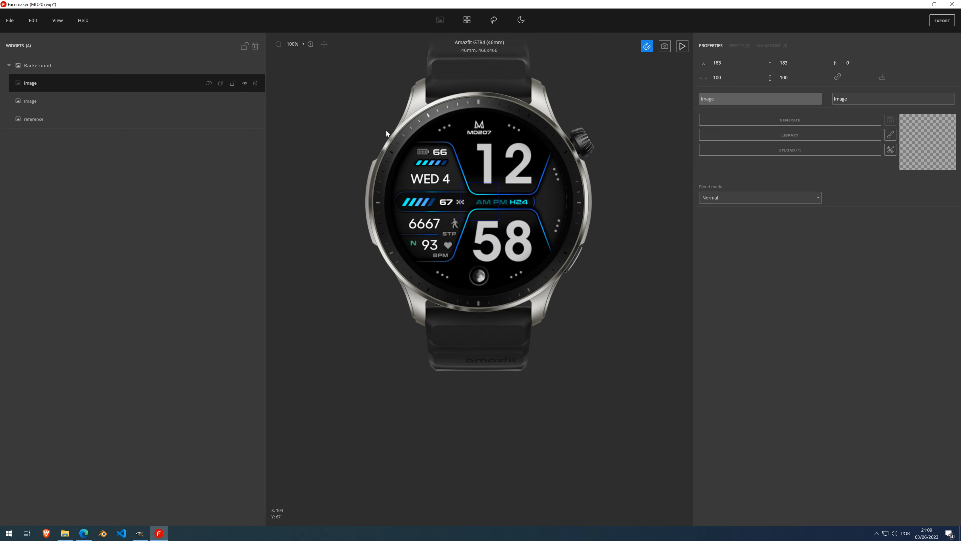
# Step: Start a vector drawing in the new image and trace the upper border of the battery and date panel past its corner
pyautogui.scroll(5, 487, 147)
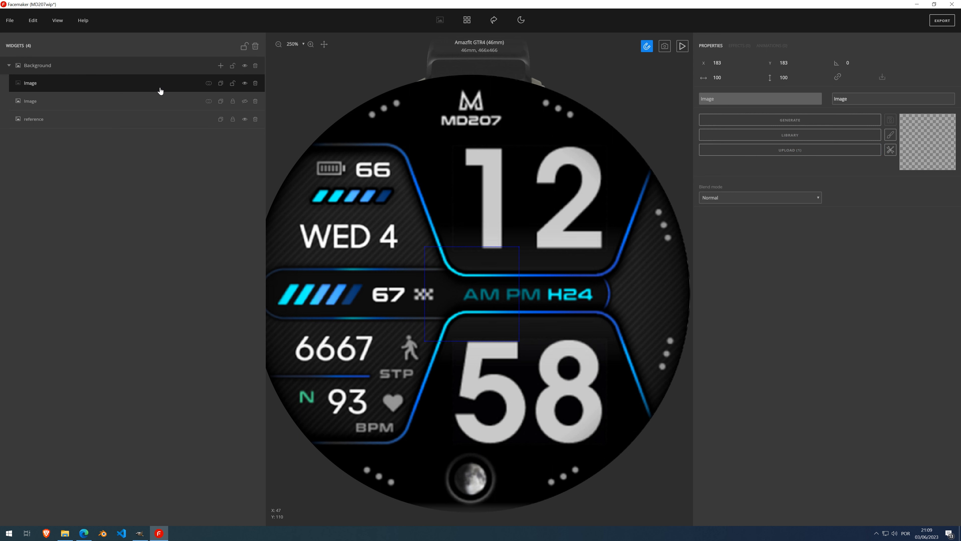
pyautogui.click(895, 135)
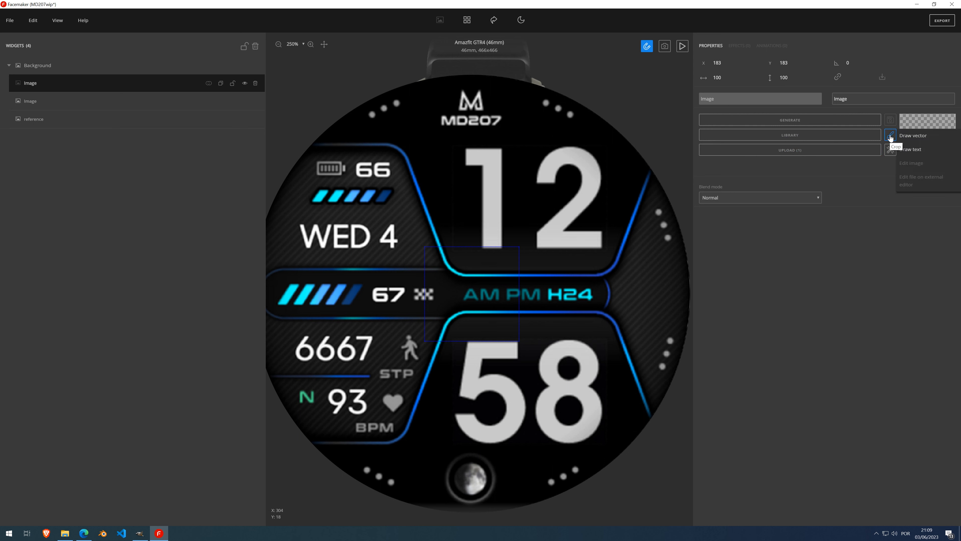
pyautogui.click(913, 137)
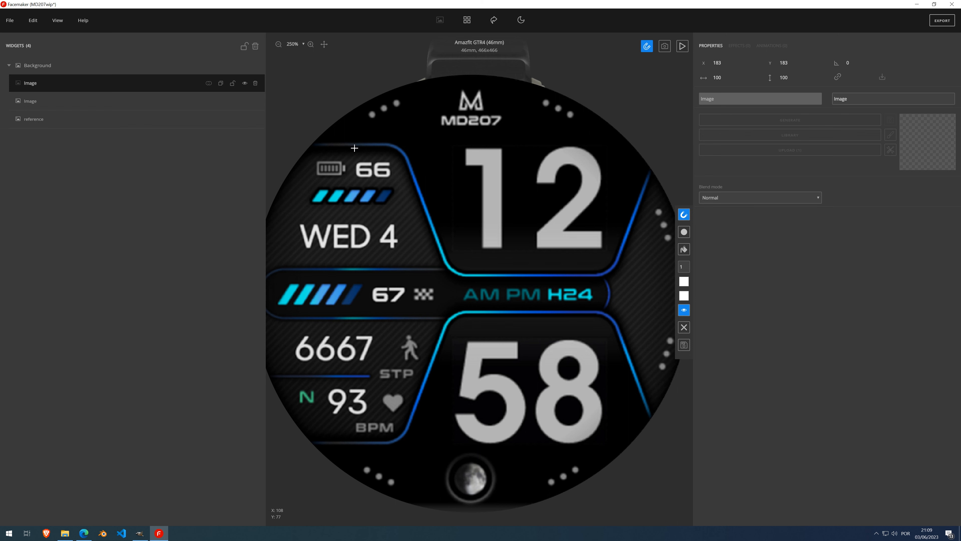
pyautogui.click(313, 142)
pyautogui.click(385, 142)
pyautogui.moveTo(385, 142); pyautogui.dragTo(385, 143)
pyautogui.click(407, 154)
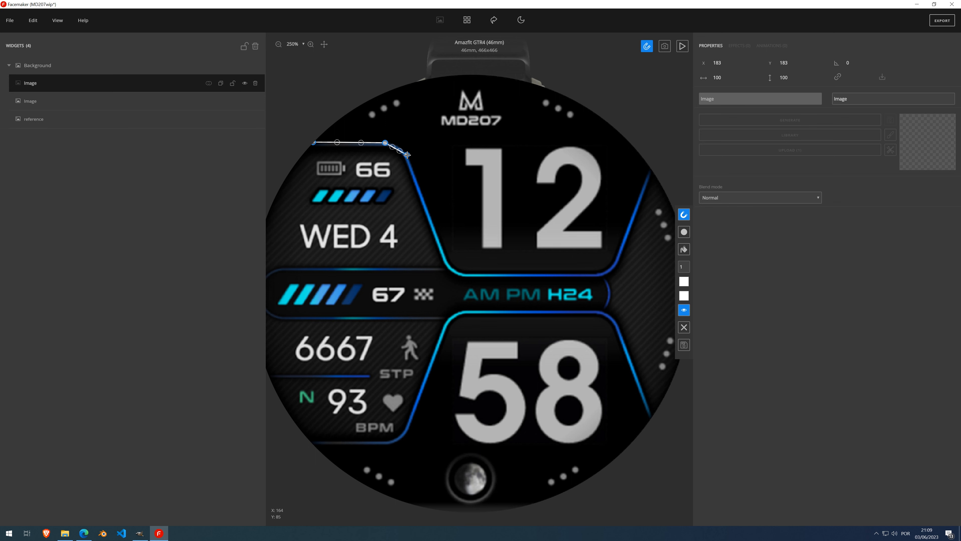
# Step: Continue the outline with straight segments around the sloped sides and base of the hour panel, then to the dial's top center
pyautogui.click(446, 255)
pyautogui.moveTo(446, 255); pyautogui.dragTo(446, 257)
pyautogui.click(465, 272)
pyautogui.click(592, 272)
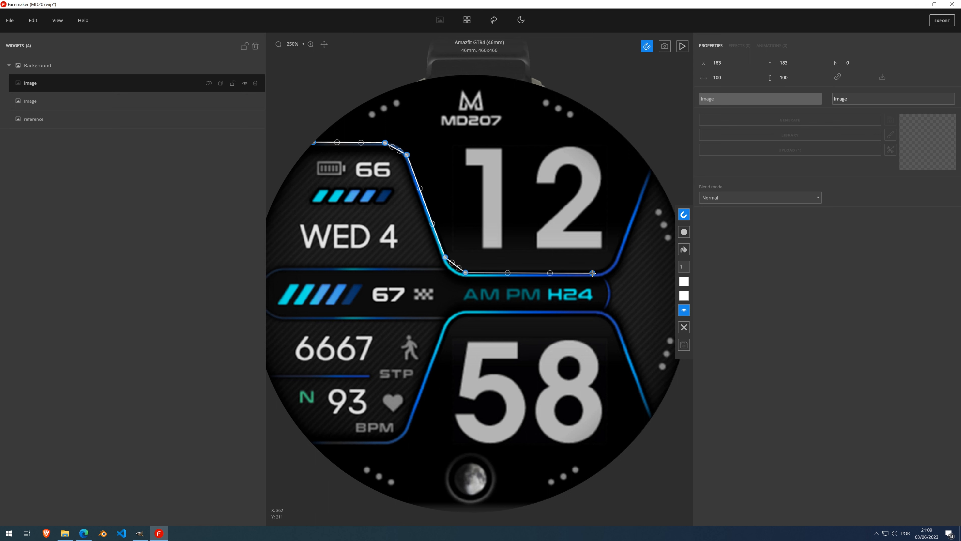
pyautogui.moveTo(593, 273); pyautogui.dragTo(591, 273)
pyautogui.click(616, 258)
pyautogui.click(650, 167)
pyautogui.click(482, 76)
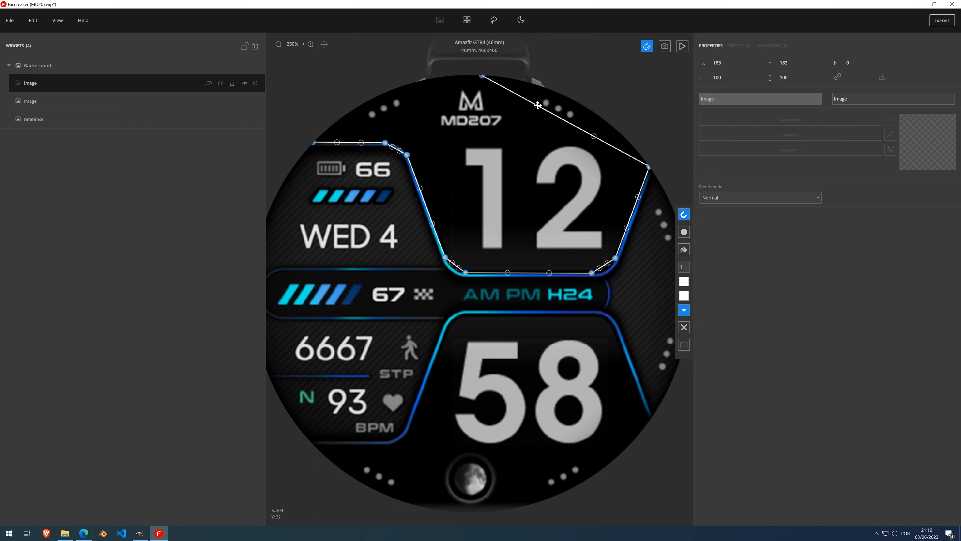
# Step: Redo and curve the segment between the hour panel's right end and the dial's top so it covers the round dial edge
pyautogui.moveTo(541, 106); pyautogui.dragTo(580, 78)
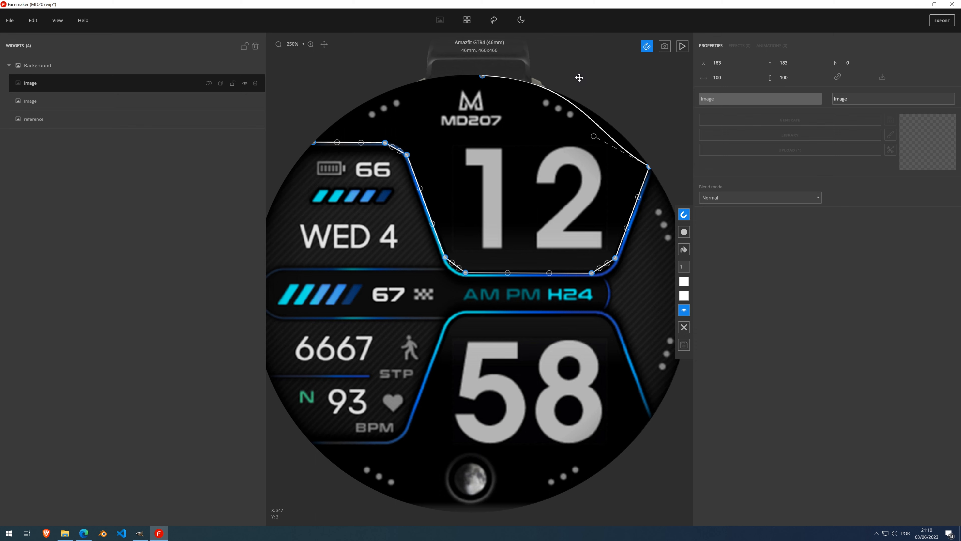
pyautogui.moveTo(593, 136); pyautogui.dragTo(617, 118)
pyautogui.click(648, 167)
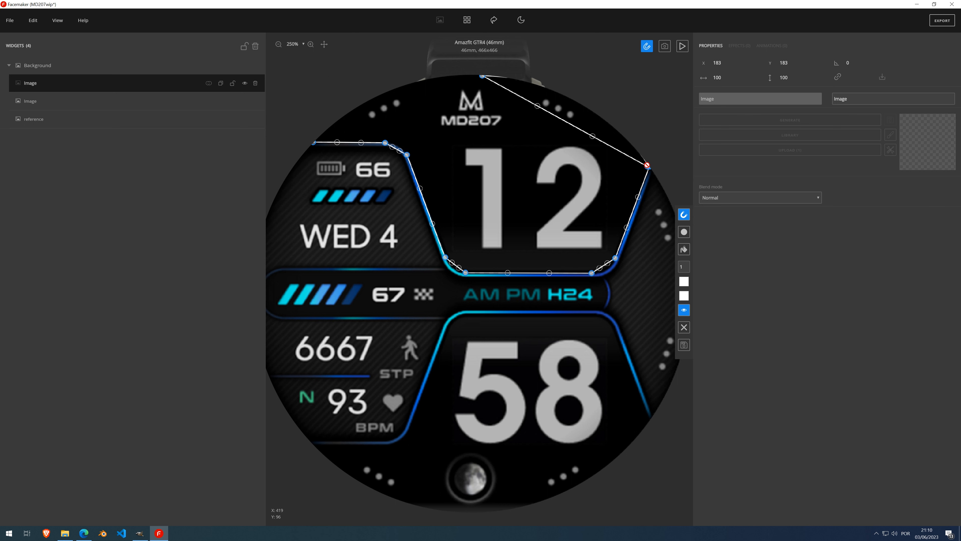
pyautogui.click(647, 166)
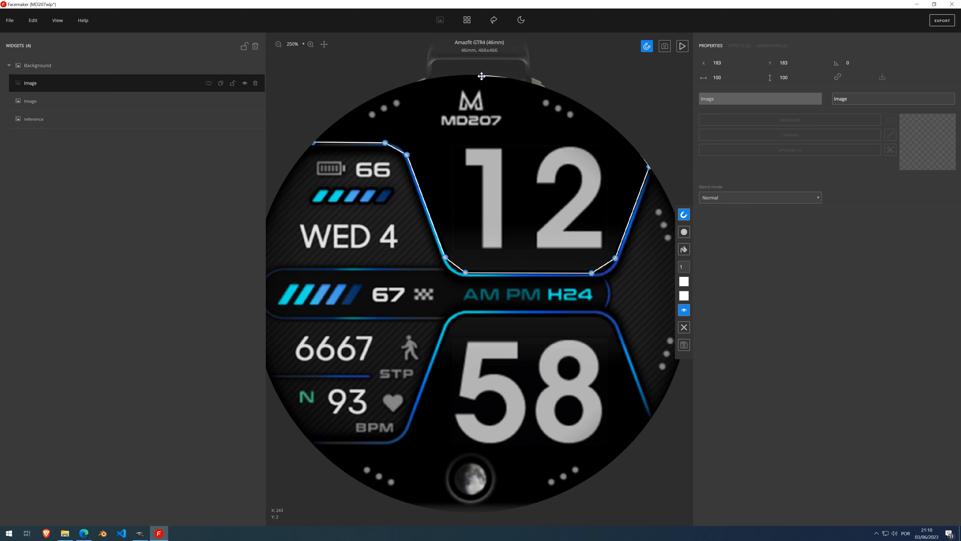
pyautogui.click(482, 76)
pyautogui.moveTo(481, 77); pyautogui.dragTo(482, 75)
pyautogui.moveTo(648, 167); pyautogui.dragTo(649, 164)
# Step: Close the outline at its starting point and bend the closing segment outward around the dial's upper-left edge
pyautogui.click(319, 136)
pyautogui.moveTo(319, 136); pyautogui.dragTo(313, 143)
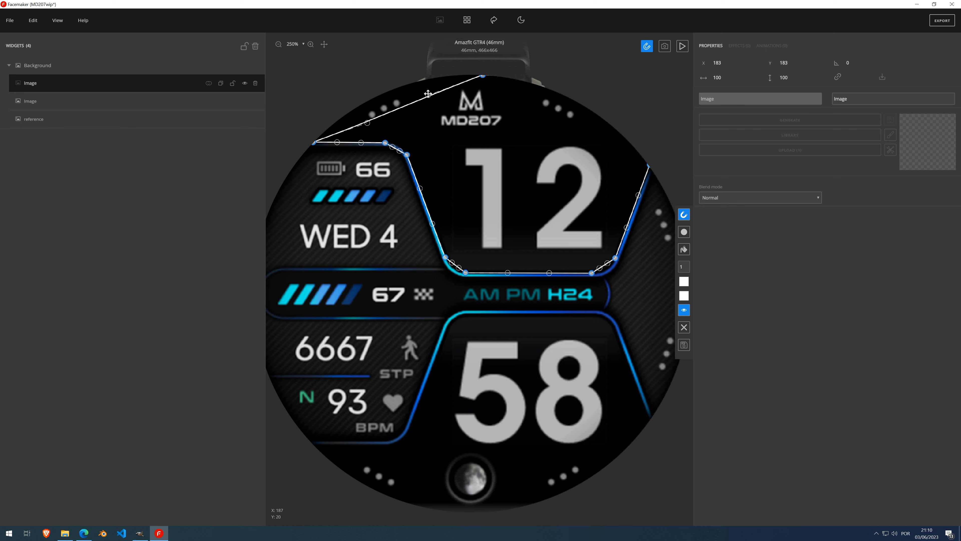
pyautogui.moveTo(428, 94); pyautogui.dragTo(393, 75)
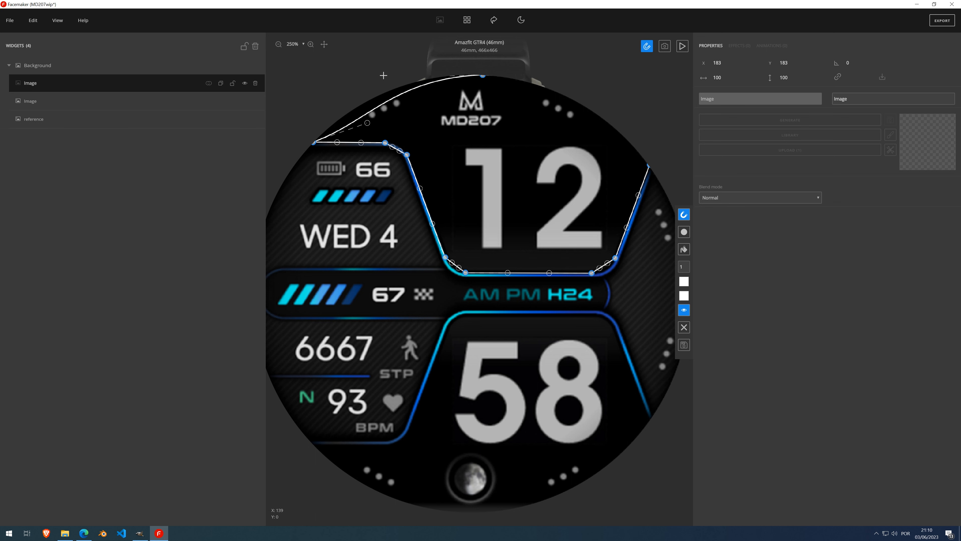
pyautogui.moveTo(369, 122); pyautogui.dragTo(361, 95)
# Step: Round both lower corners of the hour panel outline to follow the reference's blue border
pyautogui.scroll(5, 614, 262)
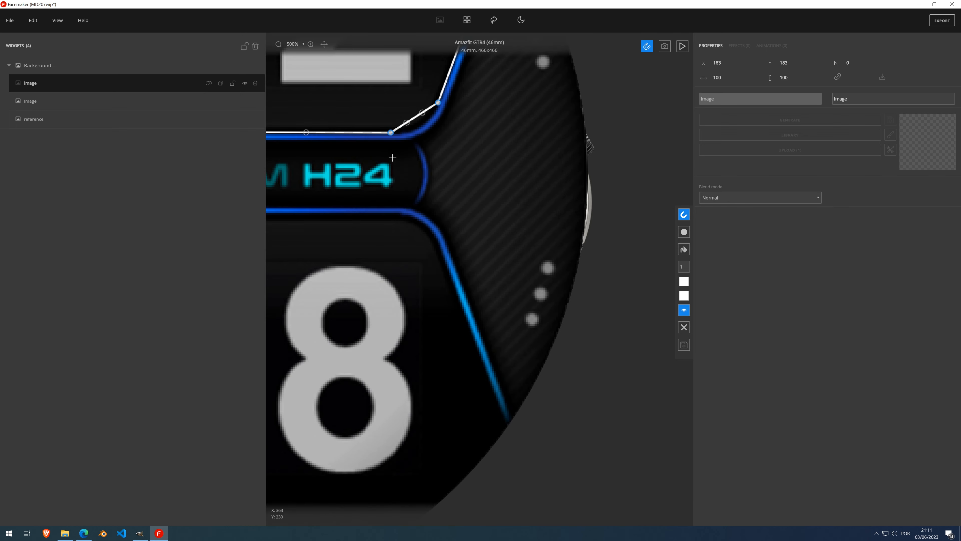
pyautogui.scroll(2, 420, 127)
pyautogui.scroll(1, 608, 238)
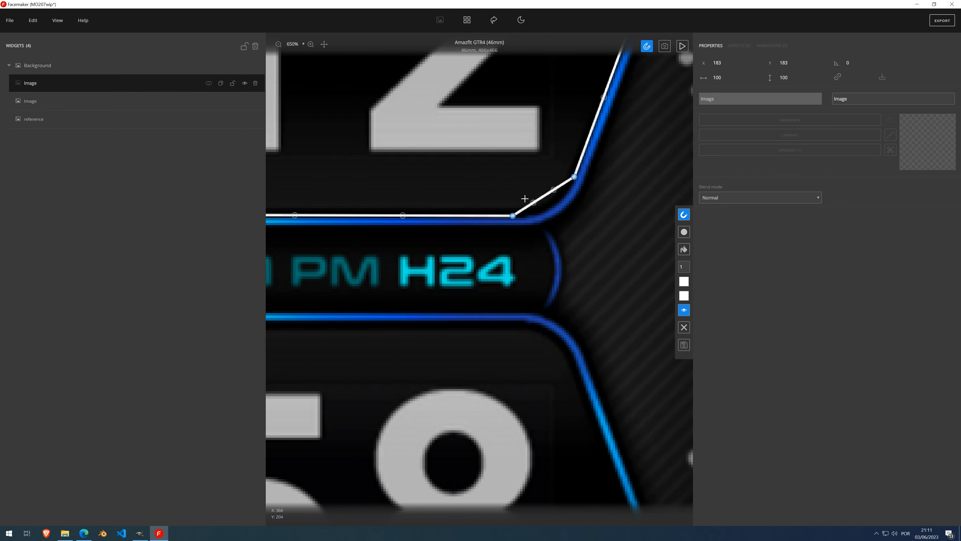
pyautogui.moveTo(552, 219); pyautogui.dragTo(569, 191)
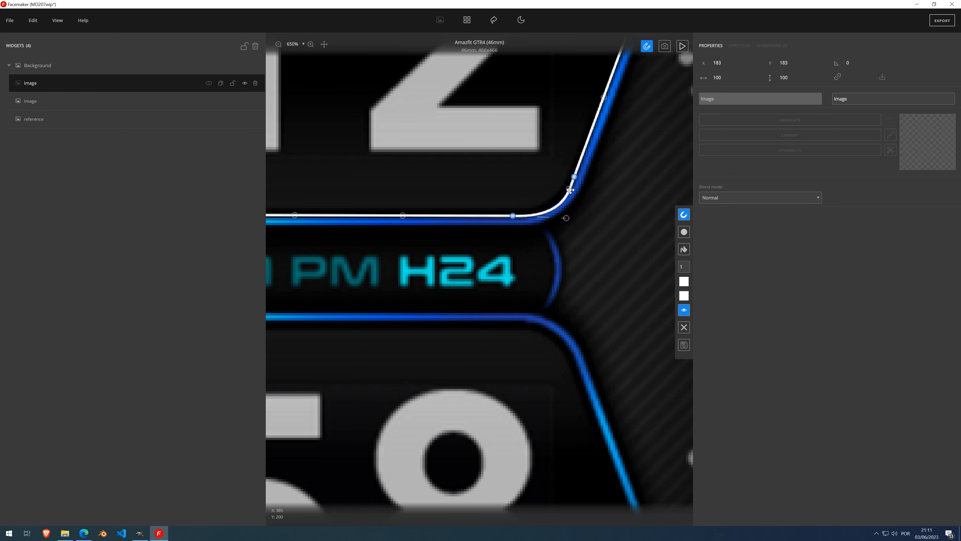
pyautogui.moveTo(567, 218); pyautogui.dragTo(564, 217)
pyautogui.moveTo(325, 45); pyautogui.dragTo(626, 90)
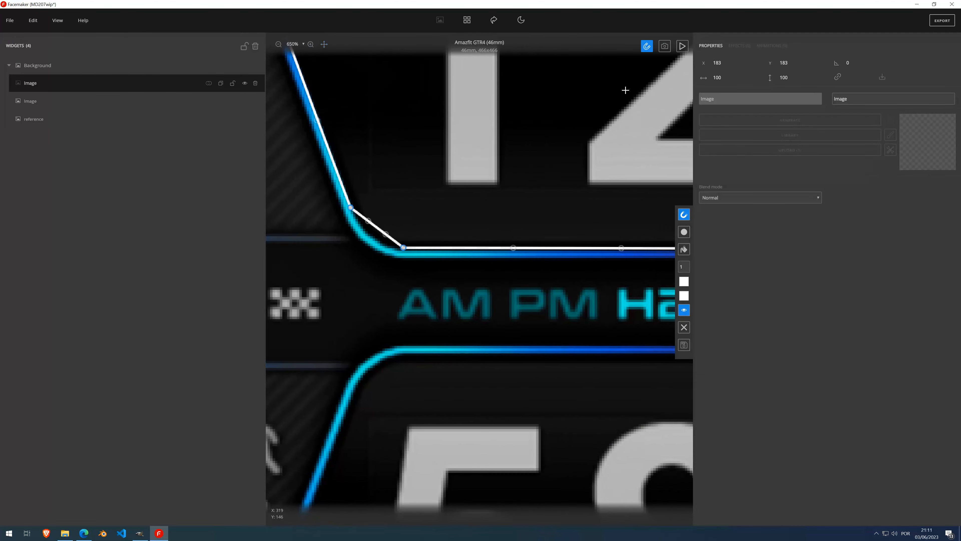
pyautogui.moveTo(386, 233); pyautogui.dragTo(355, 224)
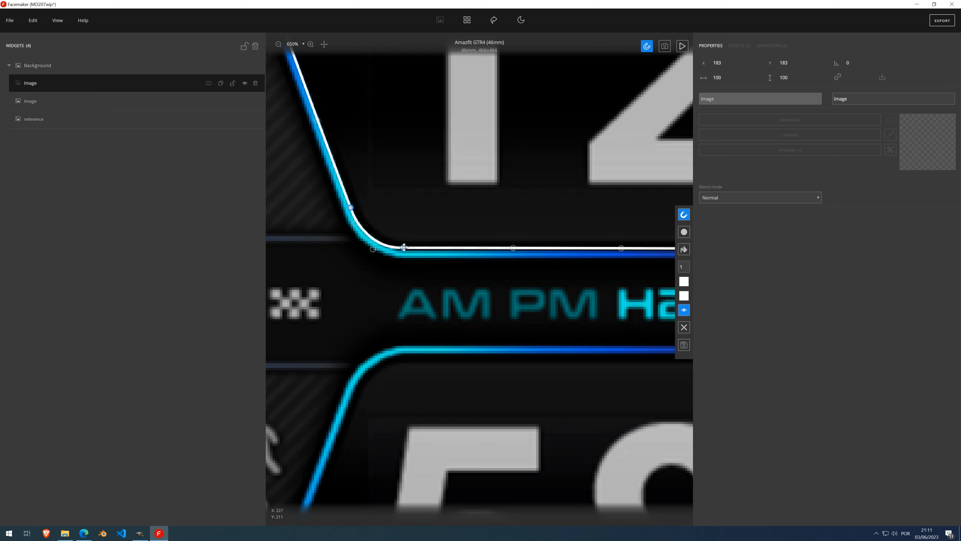
pyautogui.moveTo(404, 247); pyautogui.dragTo(404, 249)
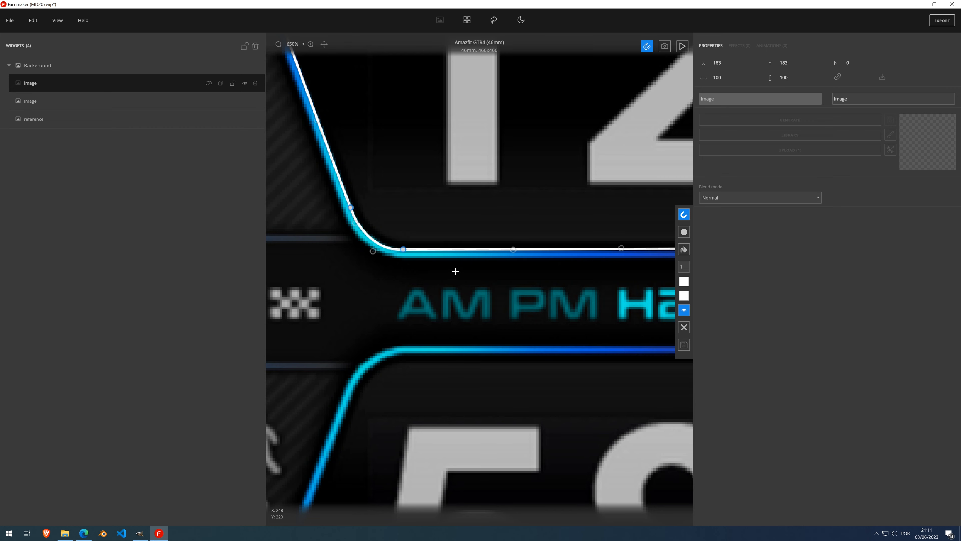
# Step: Round the outline's corner above the battery and date panel to match the reference's curved border
pyautogui.click(324, 47)
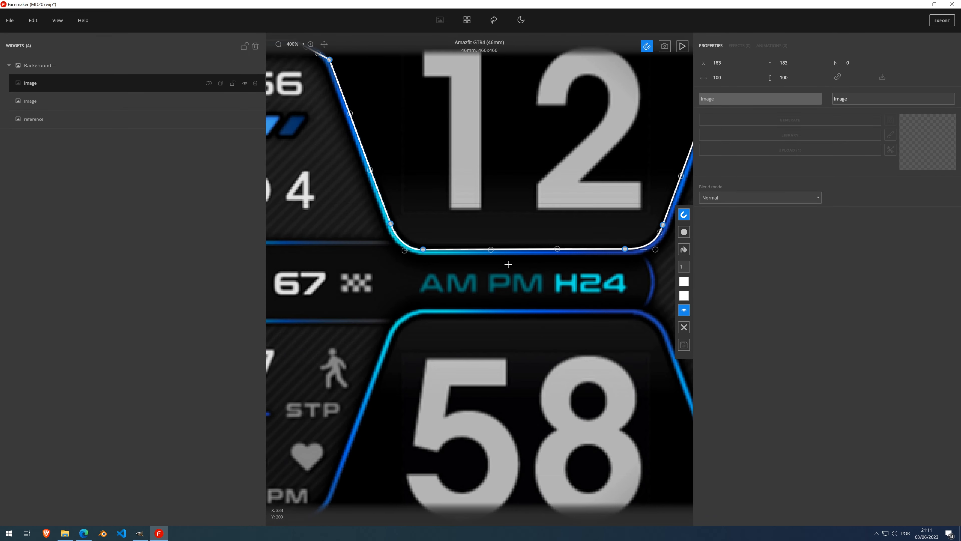
pyautogui.scroll(-2, 509, 263)
pyautogui.scroll(2, 371, 93)
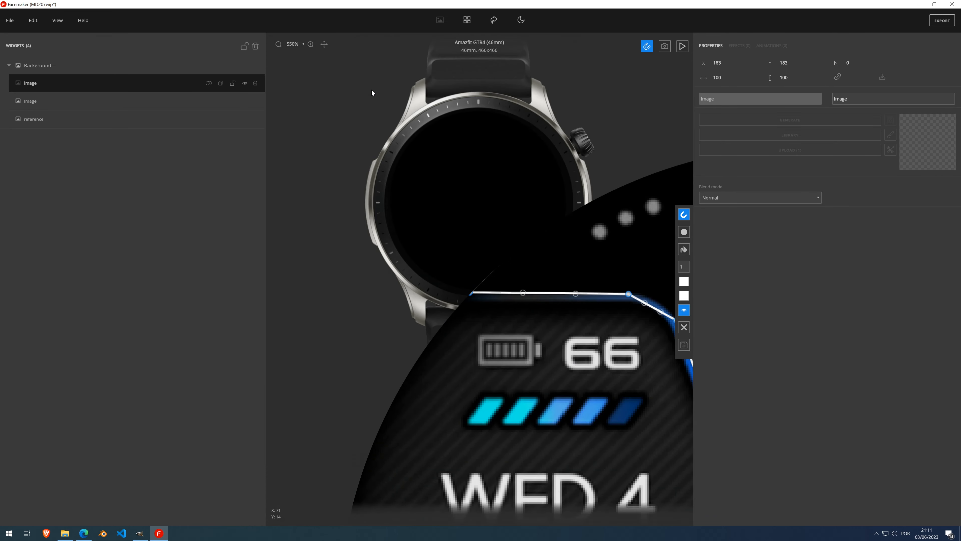
pyautogui.scroll(1, 633, 295)
pyautogui.scroll(1, 551, 211)
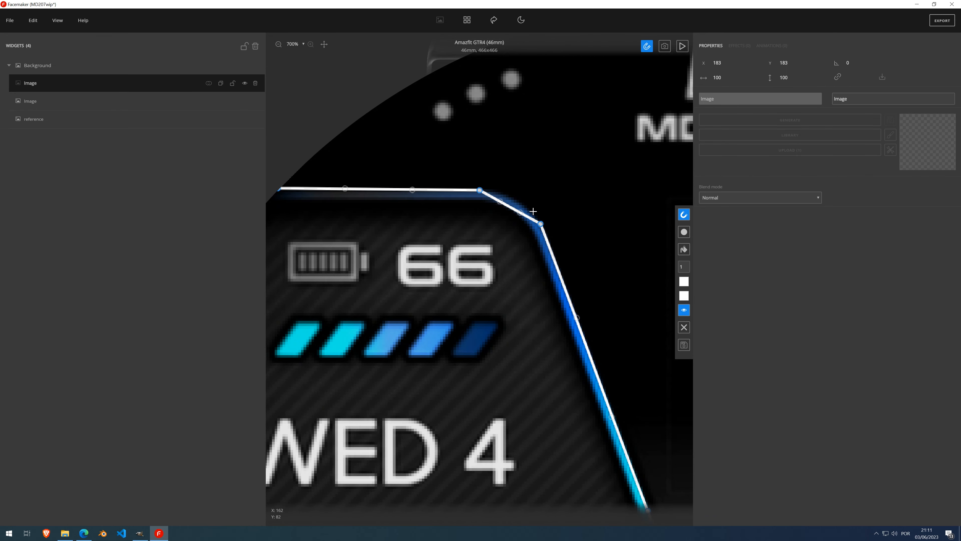
pyautogui.scroll(1, 533, 212)
pyautogui.moveTo(504, 200); pyautogui.dragTo(533, 219)
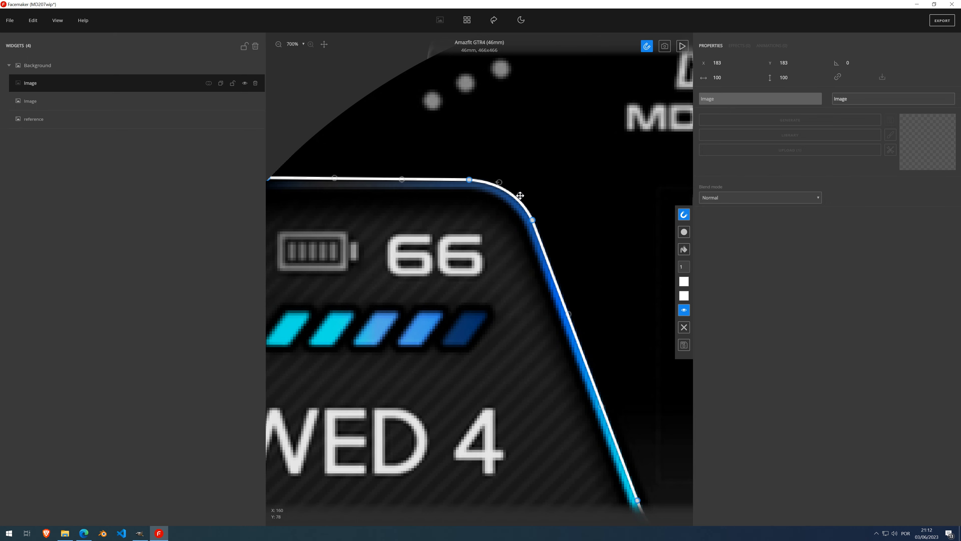
pyautogui.scroll(-8, 516, 213)
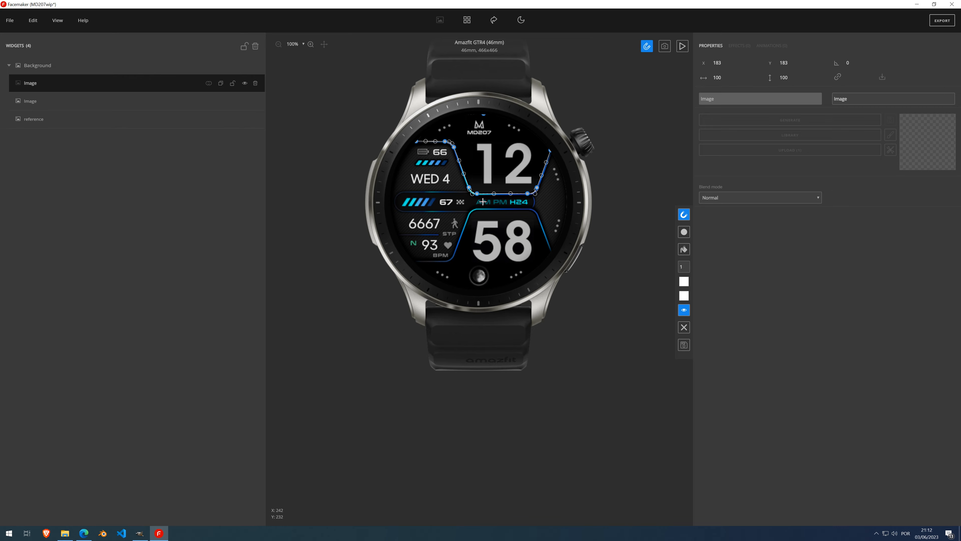
# Step: Fine-tune the points at both ends of the hour panel's right slope to align with the blue border
pyautogui.scroll(5, 483, 202)
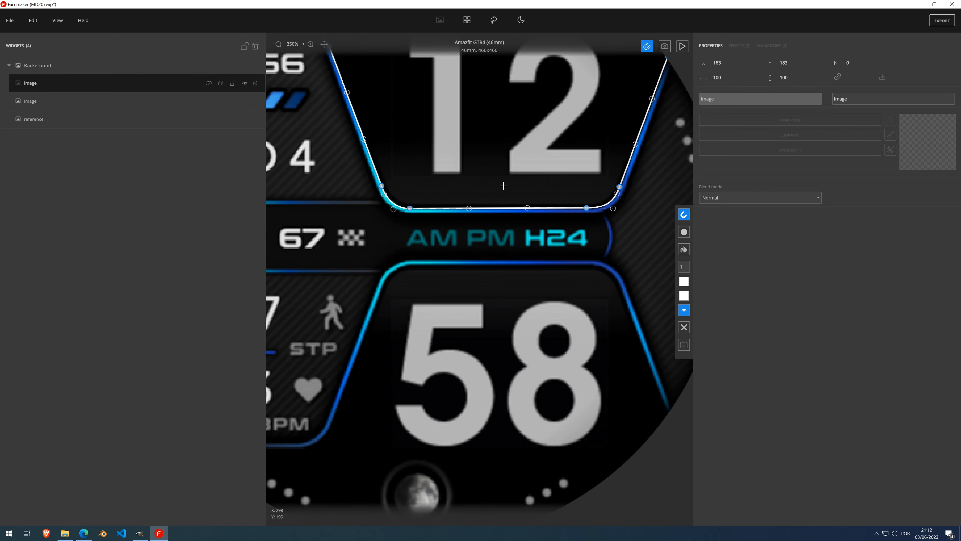
pyautogui.scroll(-1, 515, 183)
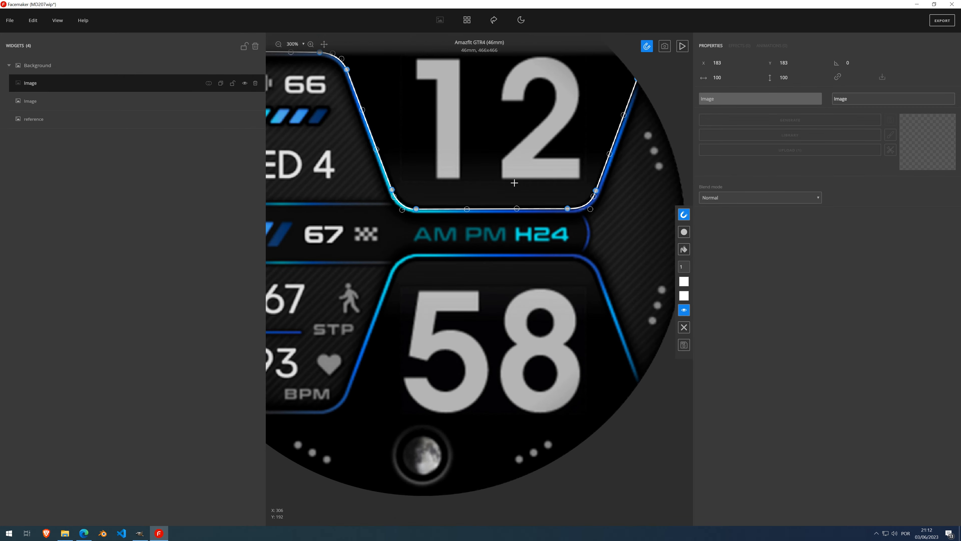
pyautogui.scroll(5, 608, 162)
pyautogui.scroll(1, 450, 243)
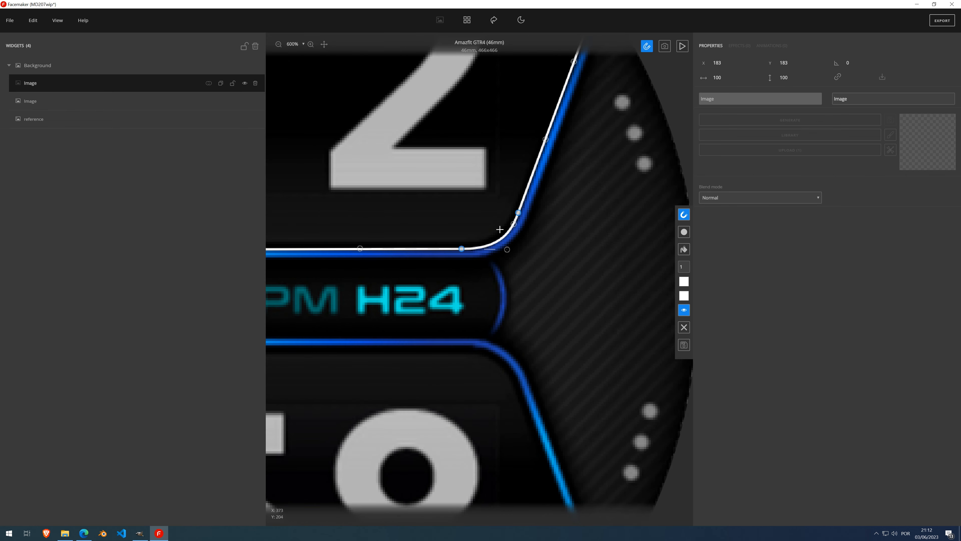
pyautogui.click(521, 212)
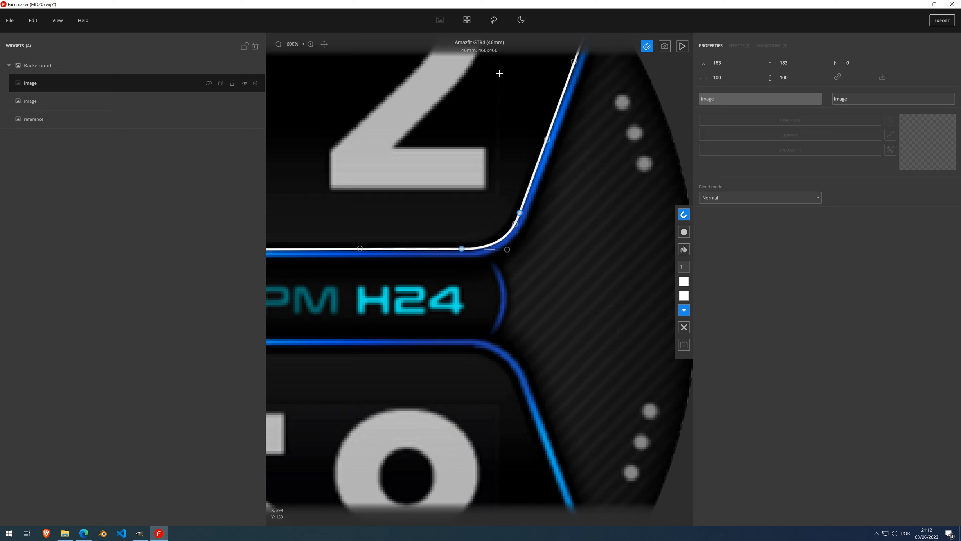
pyautogui.moveTo(325, 44); pyautogui.dragTo(301, 164)
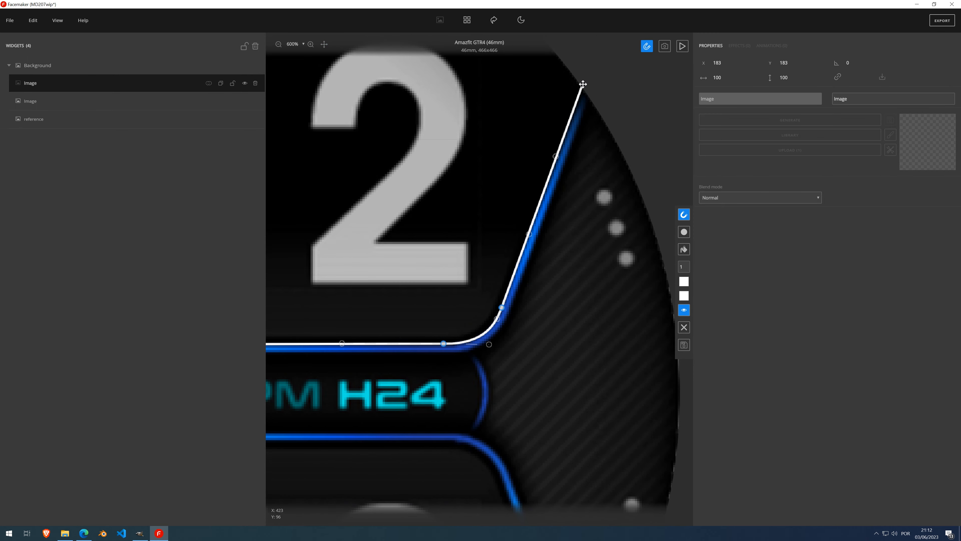
pyautogui.moveTo(584, 84); pyautogui.dragTo(586, 86)
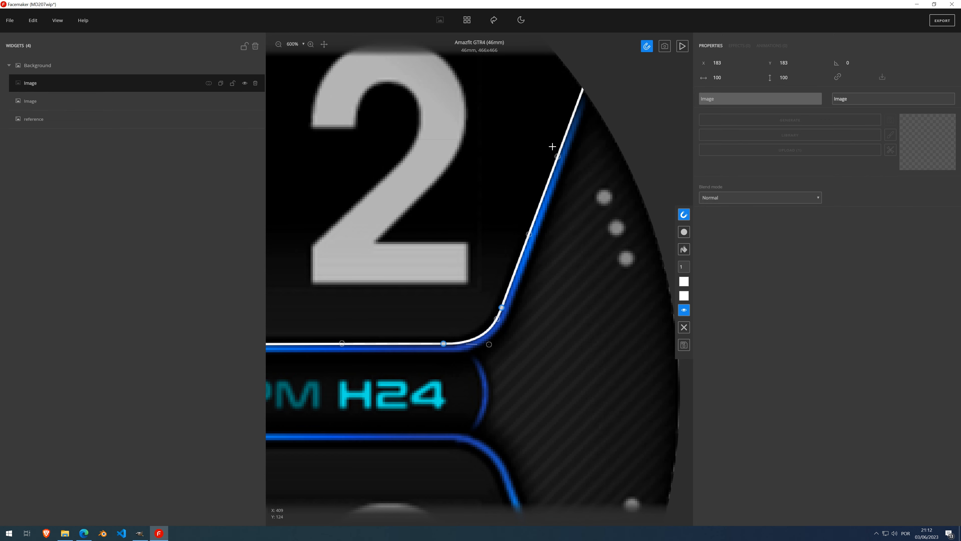
# Step: Turn on the fill for the traced hour panel shape and set its fill color to bright red
pyautogui.scroll(-5, 552, 145)
pyautogui.scroll(4, 496, 162)
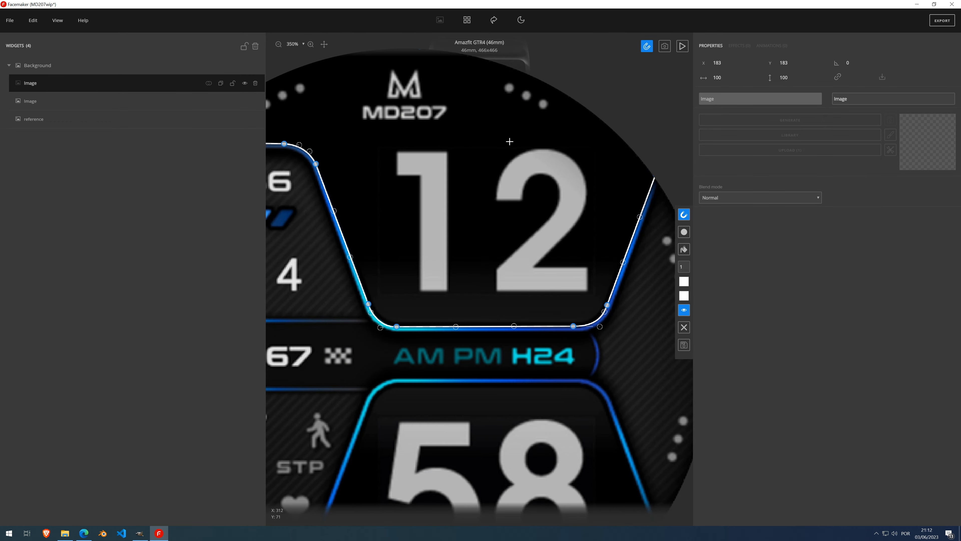
pyautogui.scroll(-2, 422, 229)
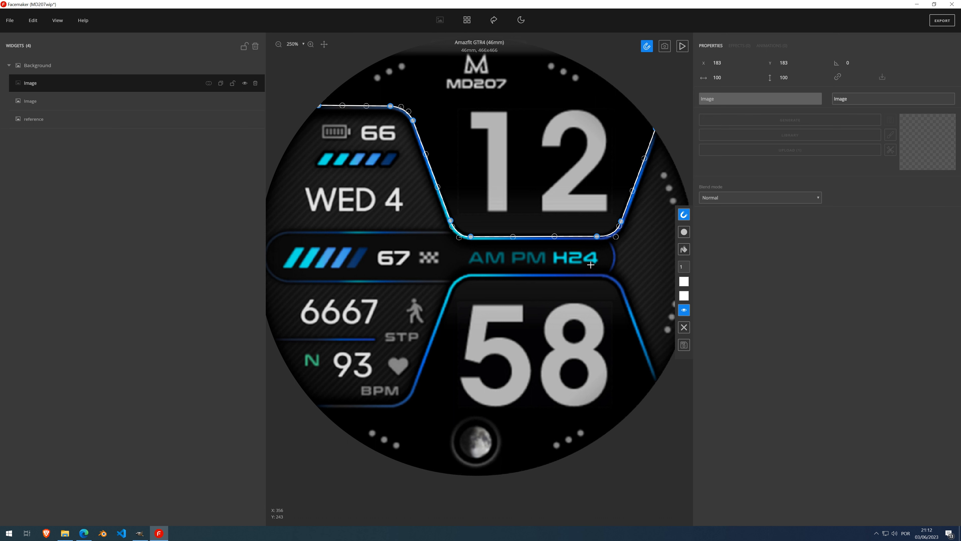
pyautogui.click(685, 251)
pyautogui.click(684, 296)
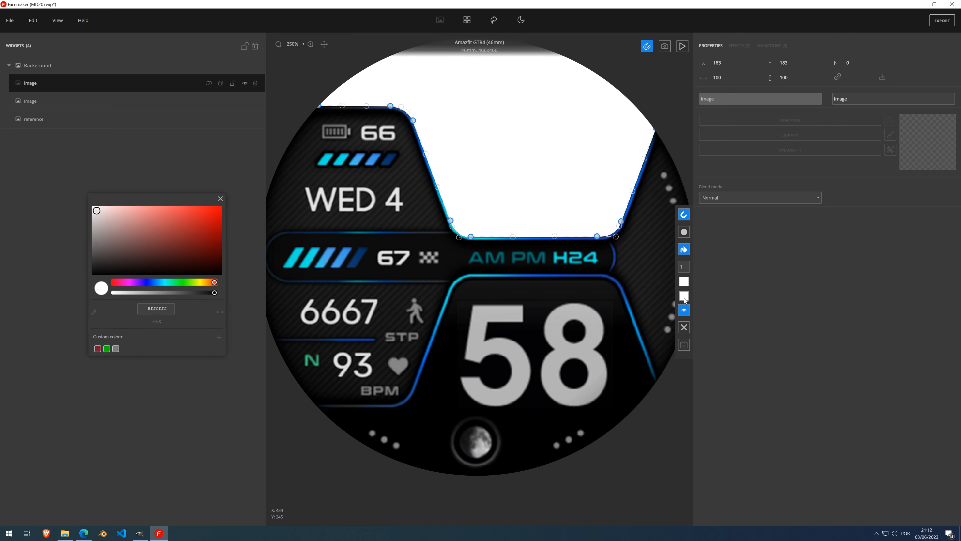
pyautogui.click(221, 211)
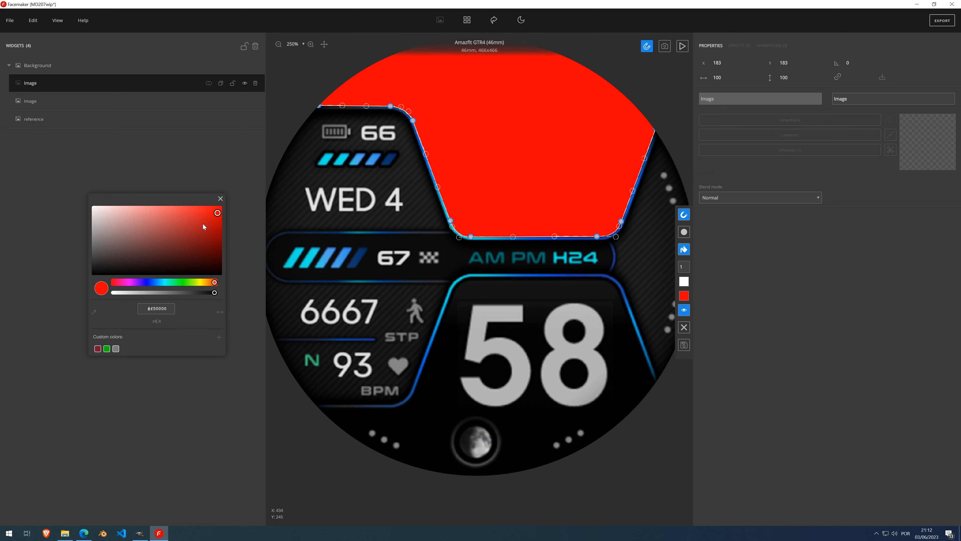
# Step: Change the fill color of the traced hour panel shape from the canvas drawing to white
pyautogui.scroll(2, 428, 203)
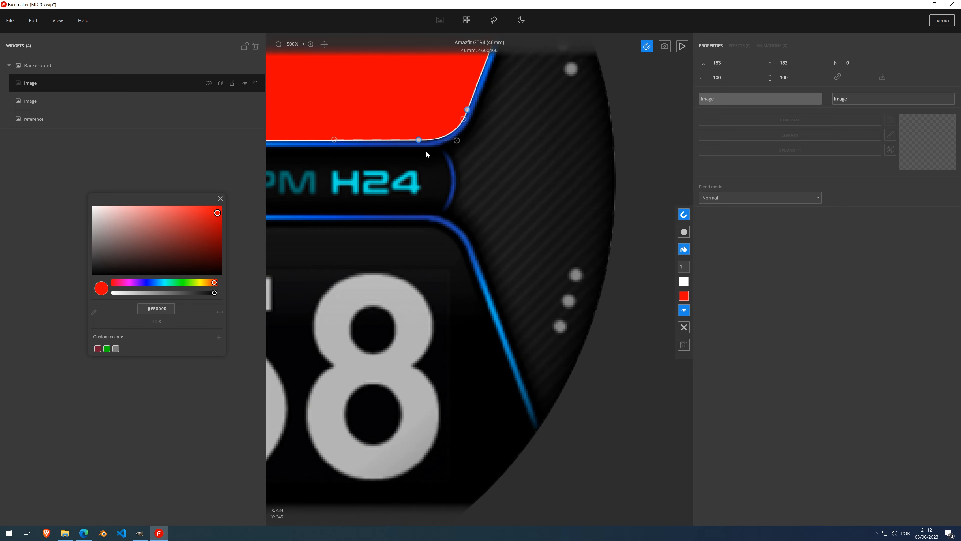
pyautogui.scroll(-2, 427, 124)
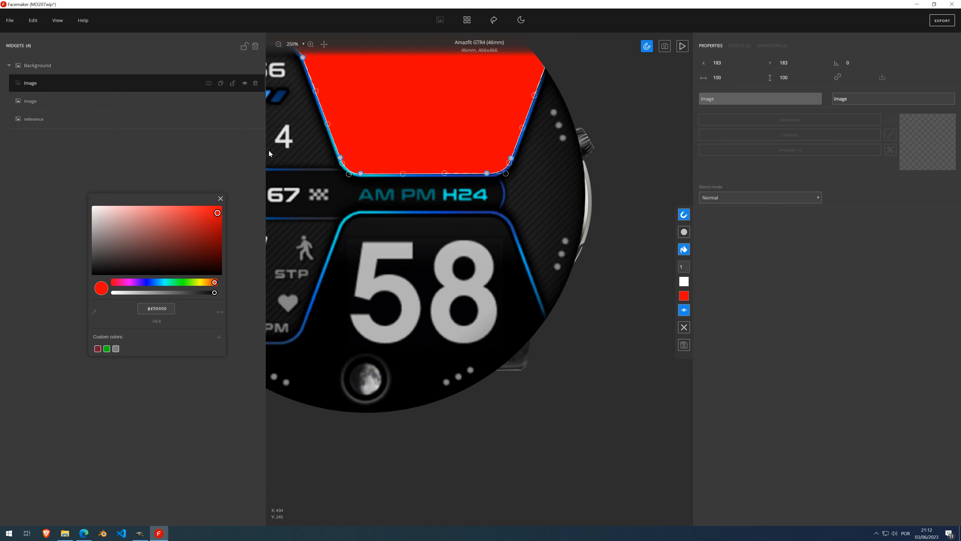
pyautogui.click(219, 198)
pyautogui.scroll(3, 367, 123)
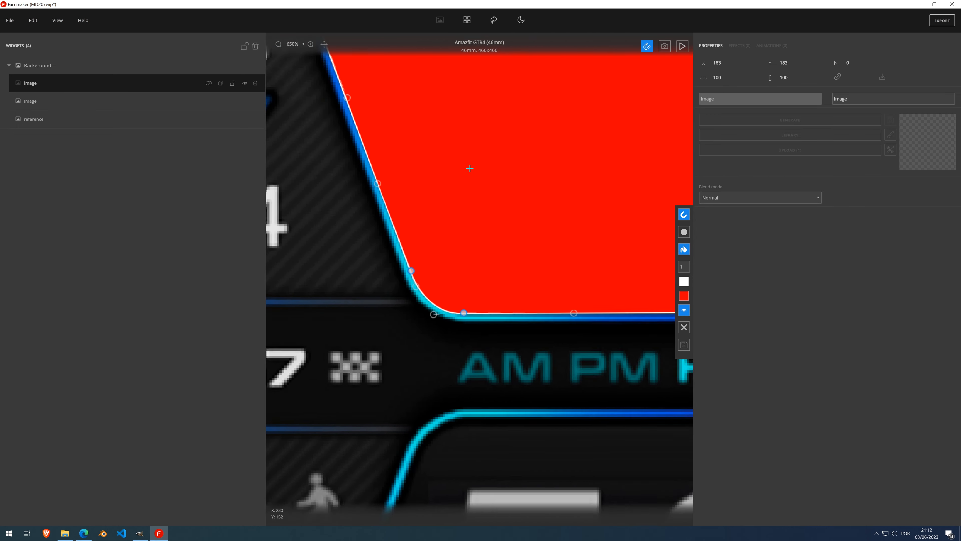
pyautogui.scroll(-4, 405, 185)
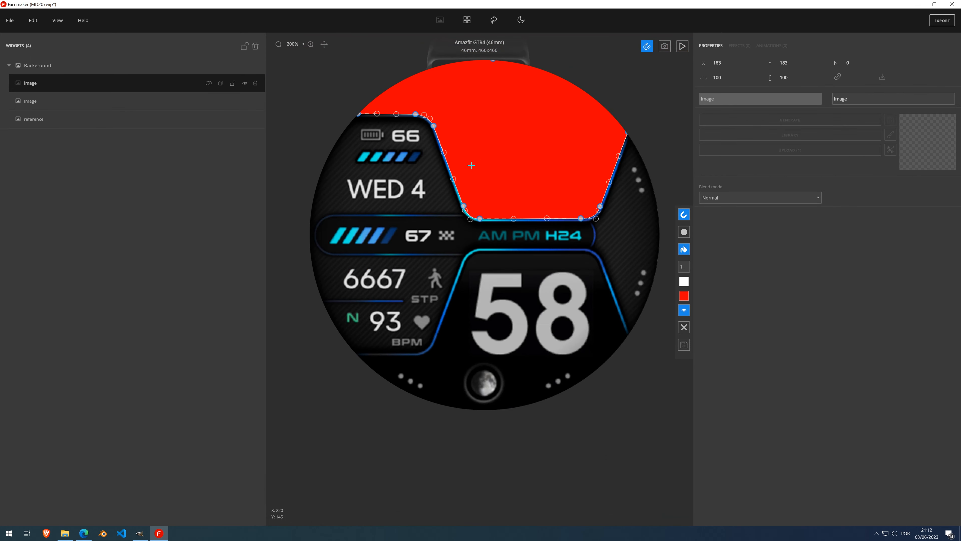
pyautogui.click(684, 295)
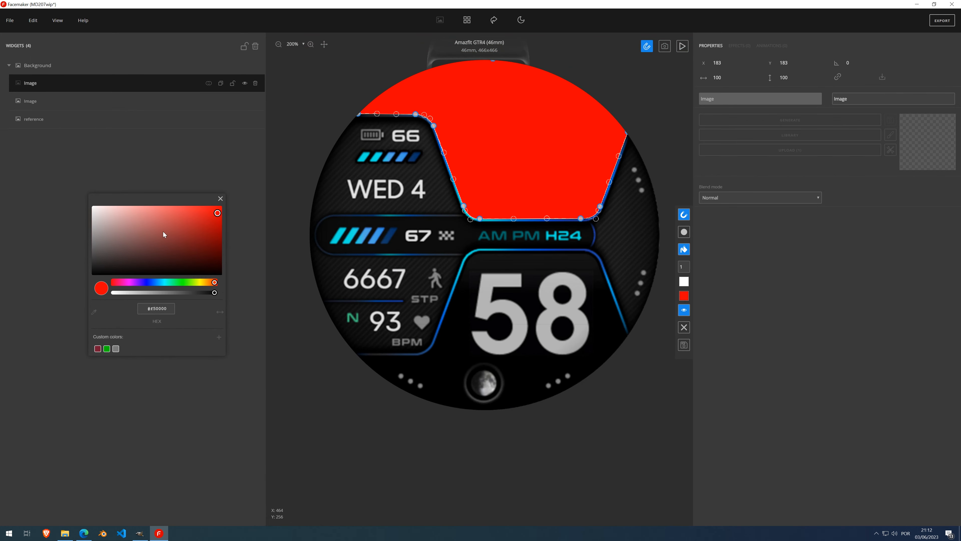
pyautogui.moveTo(163, 231); pyautogui.dragTo(82, 199)
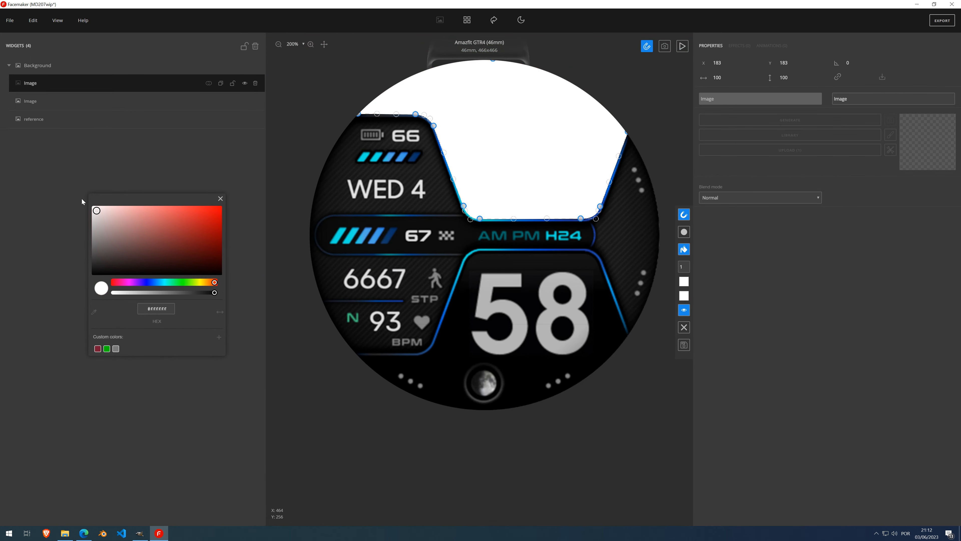
pyautogui.click(219, 199)
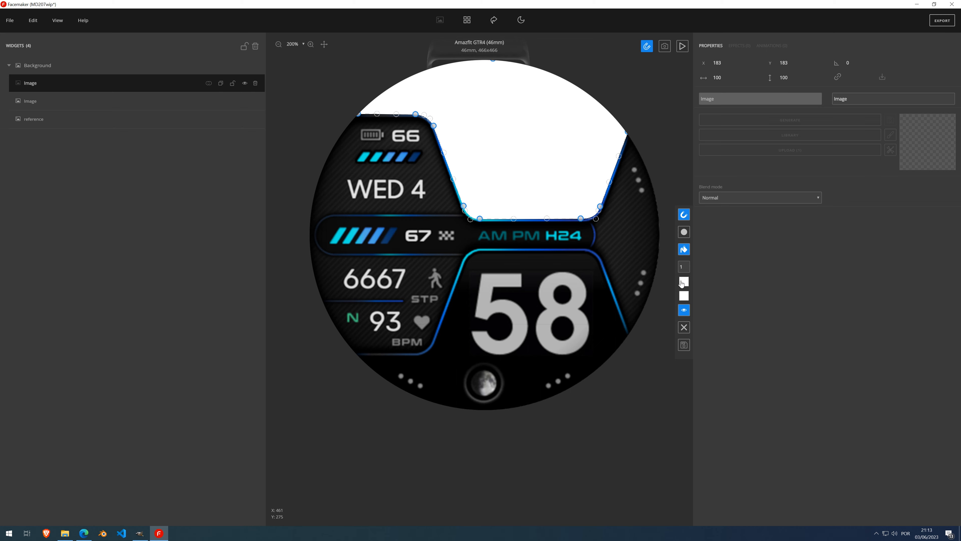
# Step: Hide the vector editing points and the reference layer, and inspect the filled panel's outline on its own
pyautogui.click(685, 308)
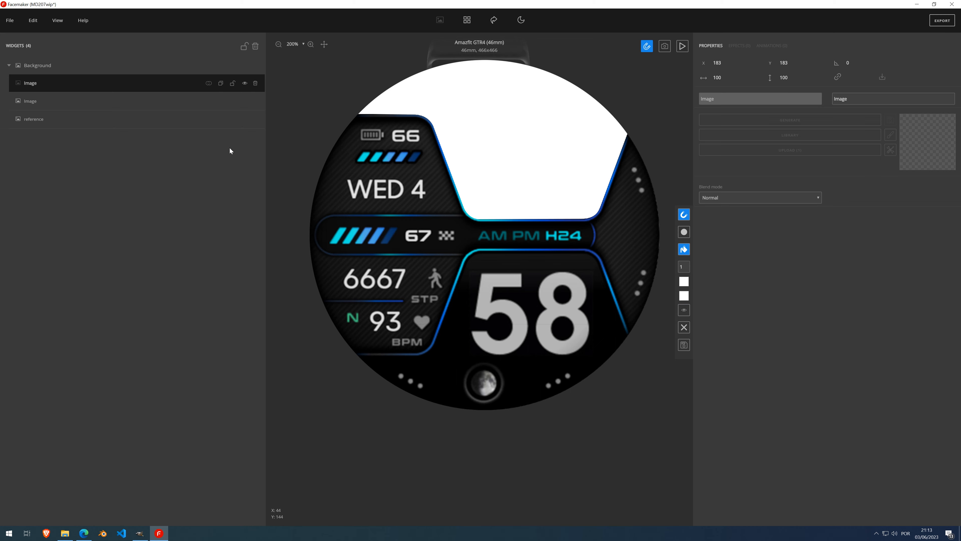
pyautogui.click(245, 120)
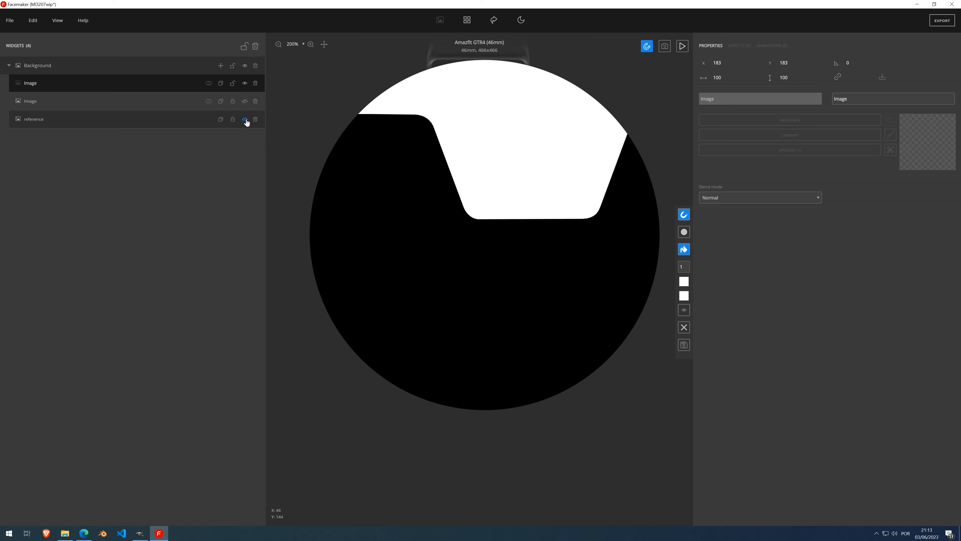
pyautogui.scroll(2, 454, 114)
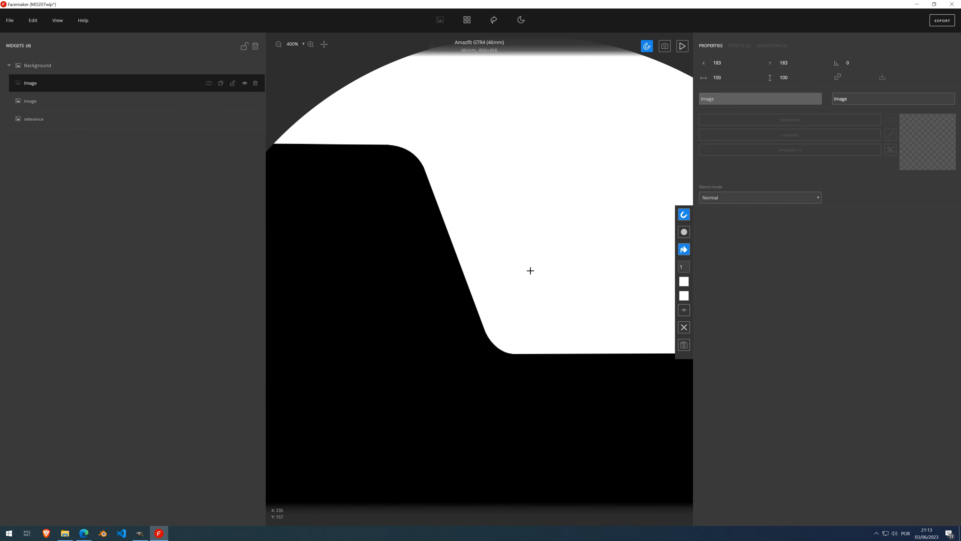
pyautogui.scroll(-3, 530, 271)
pyautogui.scroll(2, 530, 148)
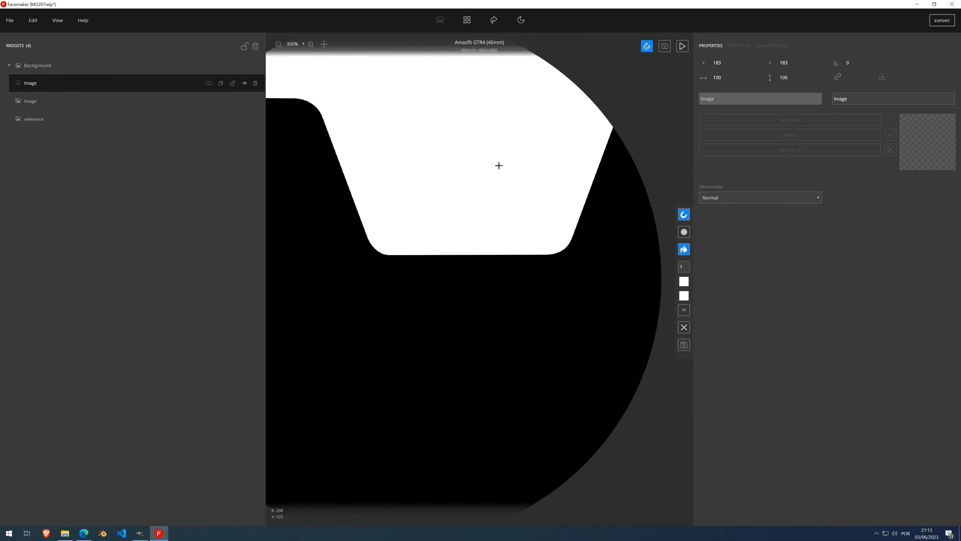
pyautogui.scroll(-2, 464, 178)
pyautogui.scroll(3, 490, 147)
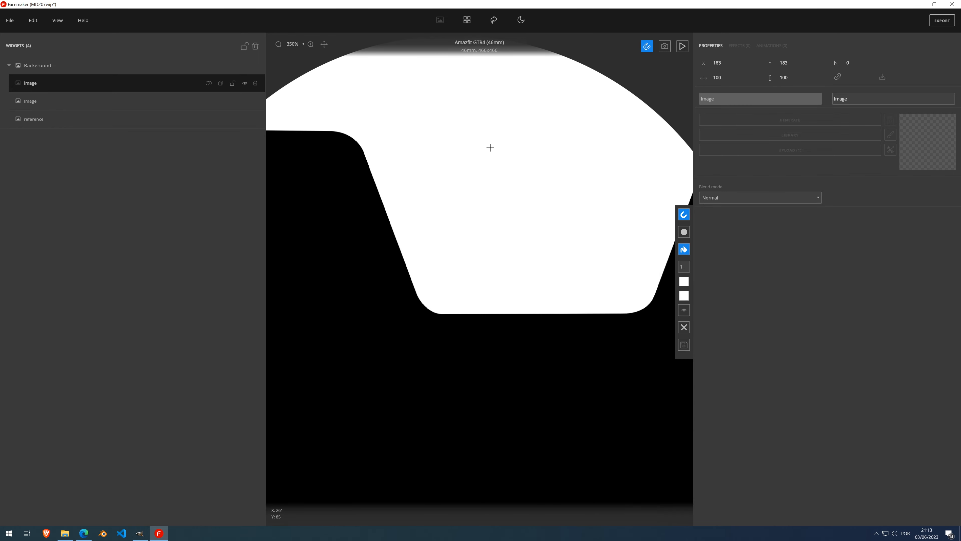
pyautogui.scroll(-2, 490, 147)
pyautogui.scroll(1, 490, 147)
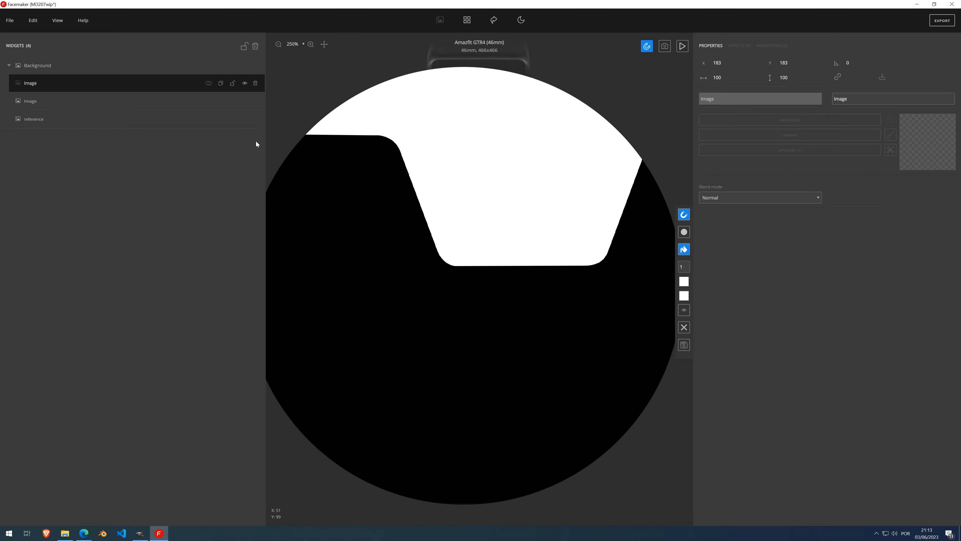
# Step: Save the finished vector drawing of the hour panel to its image widget
pyautogui.click(685, 345)
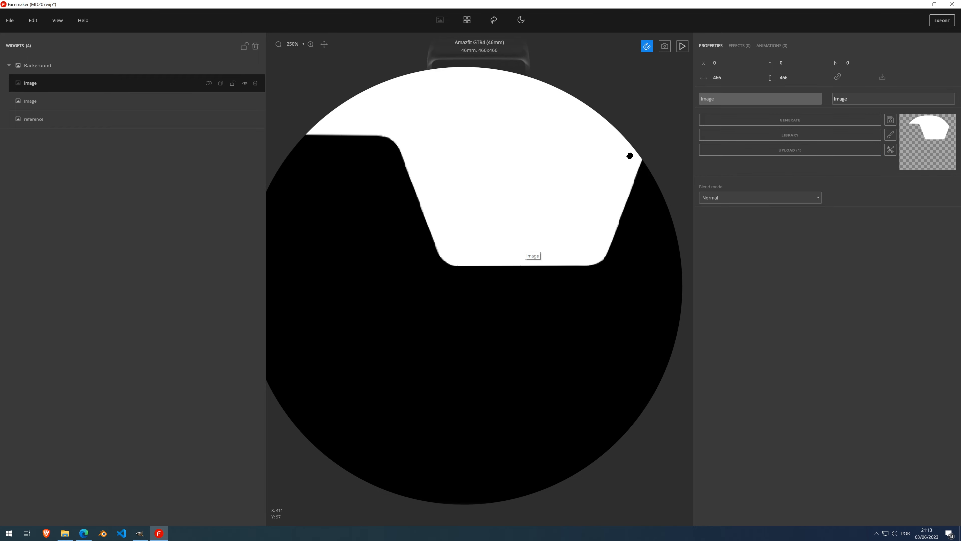
pyautogui.scroll(-3, 472, 187)
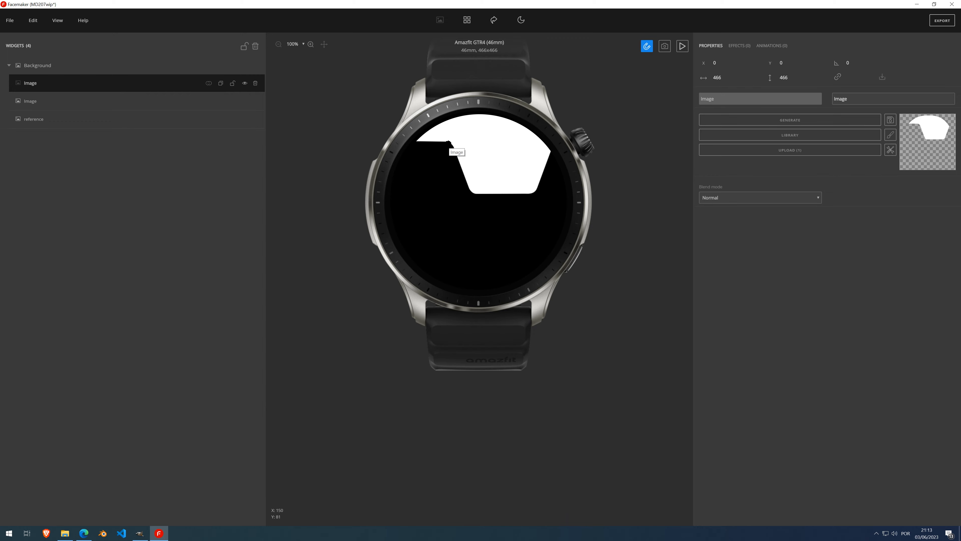
pyautogui.scroll(2, 449, 143)
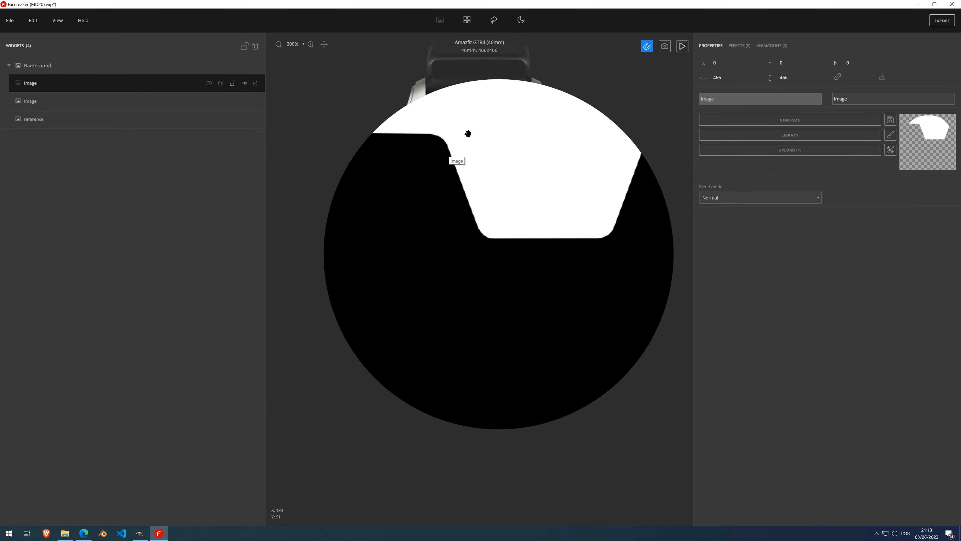
# Step: Reopen the hour panel image for vector editing and save it back without changing its shape
pyautogui.click(890, 134)
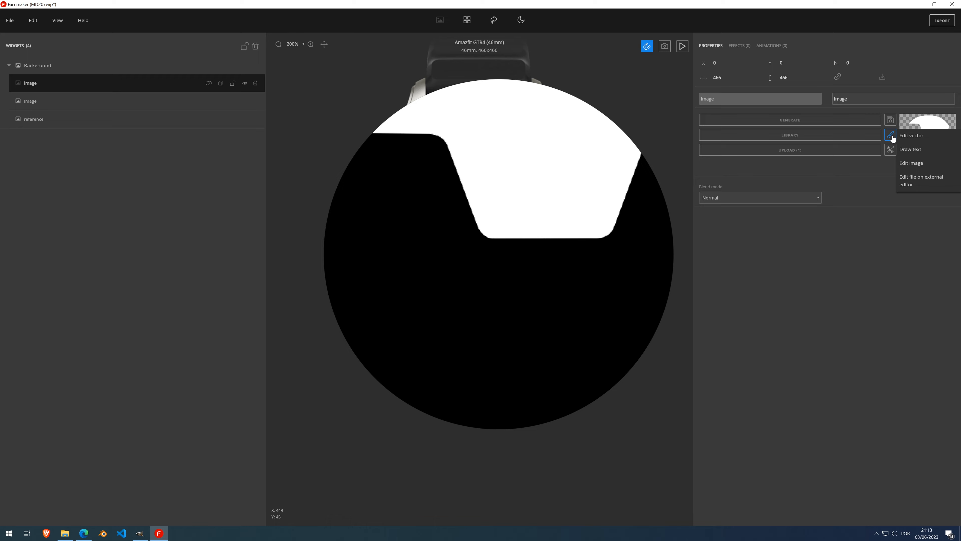
pyautogui.click(908, 137)
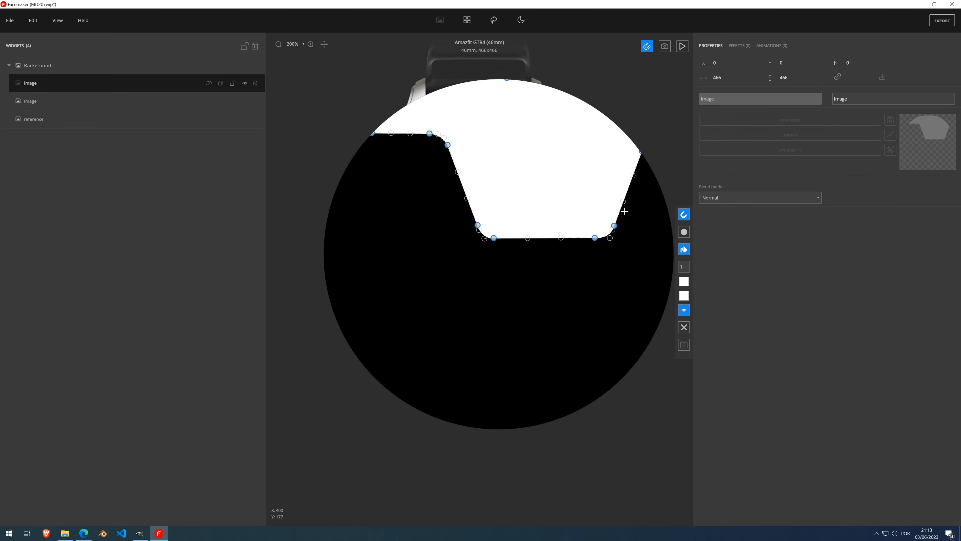
pyautogui.click(684, 344)
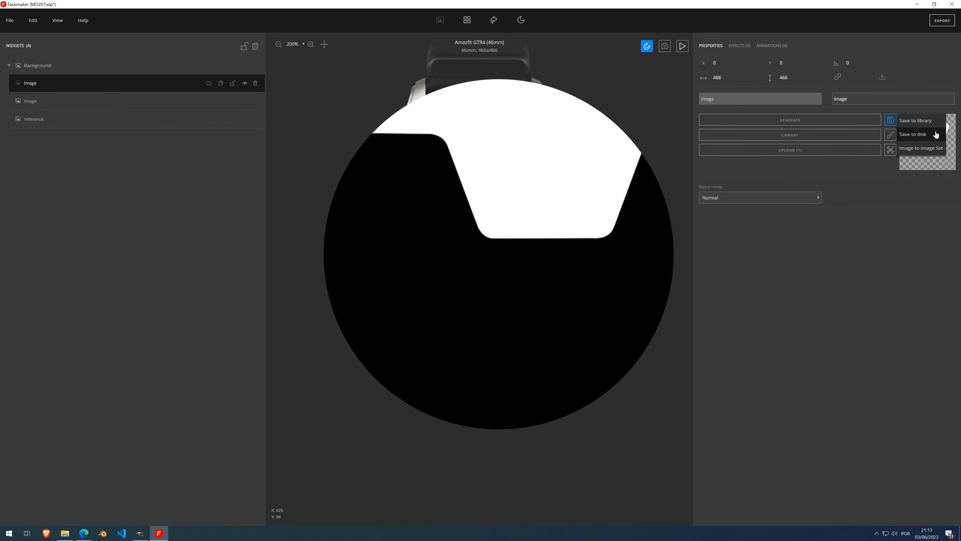
# Step: Trim the hour panel image's transparent margins so its bounds fit the white shape
pyautogui.click(891, 135)
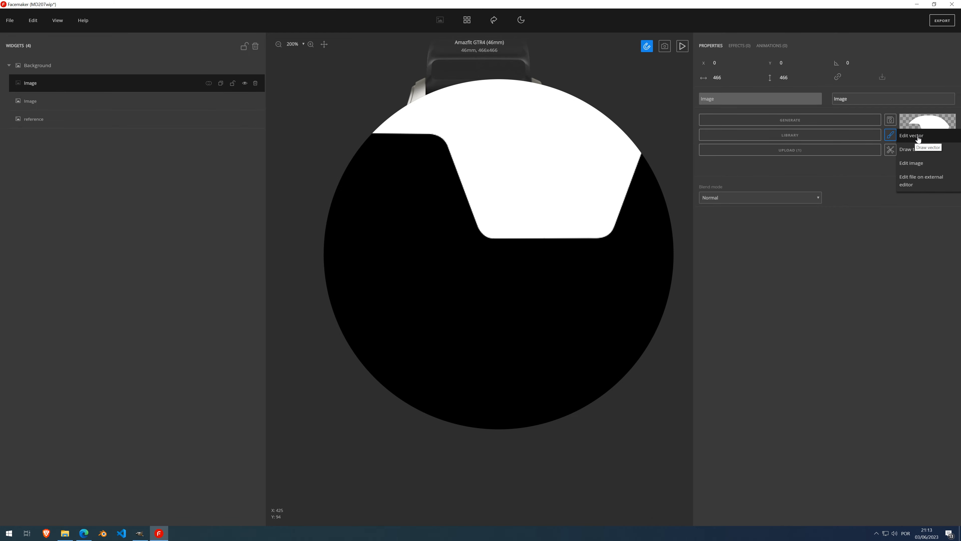
pyautogui.scroll(3, 500, 178)
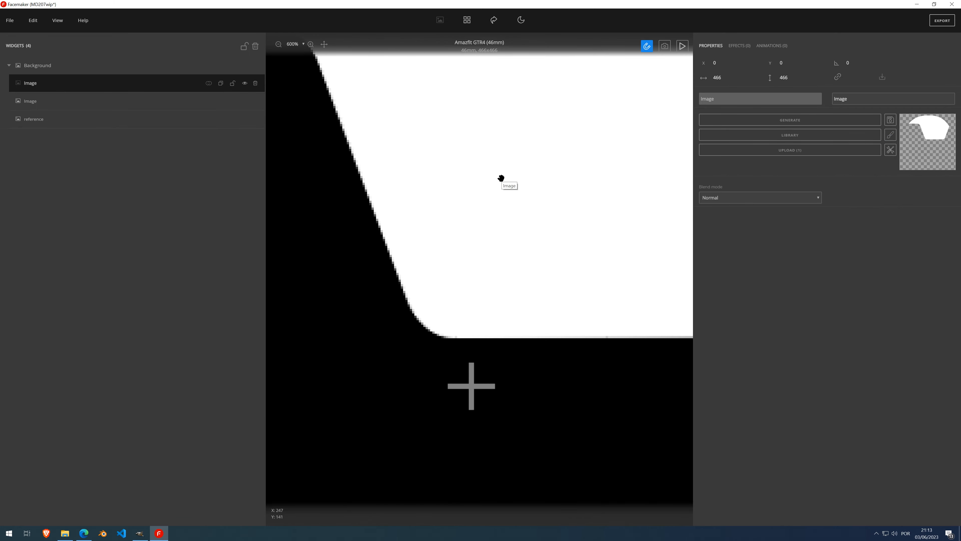
pyautogui.scroll(-4, 500, 178)
pyautogui.scroll(-1, 501, 178)
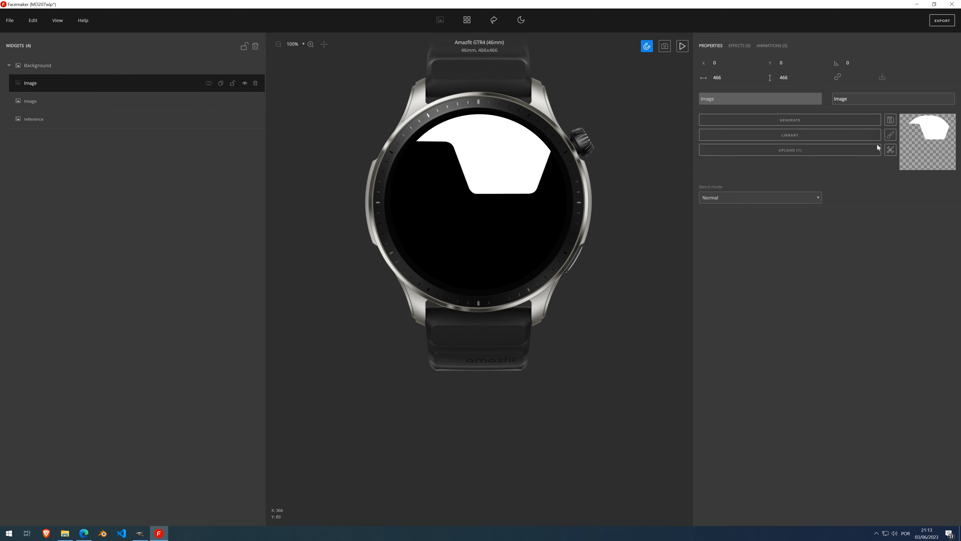
pyautogui.click(890, 150)
pyautogui.click(921, 151)
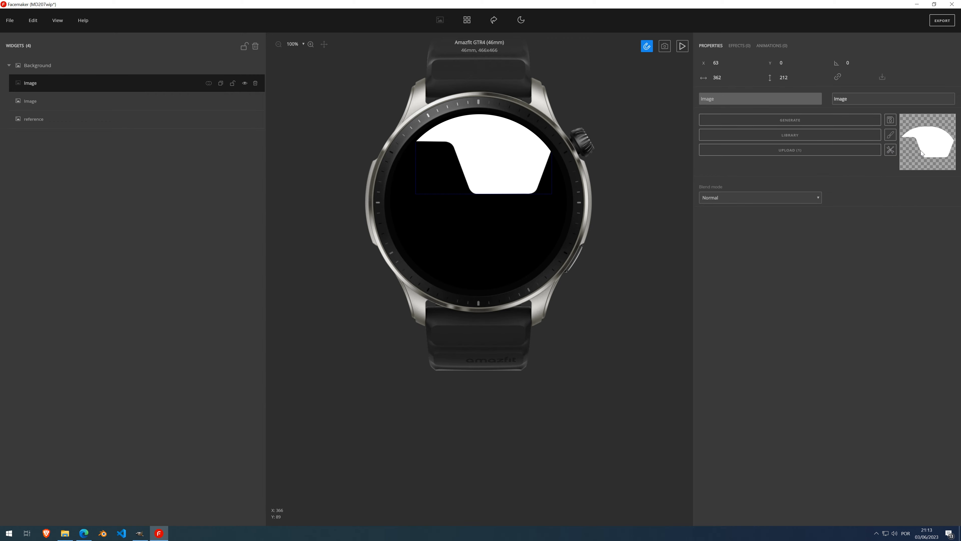
# Step: Examine the trimmed hour panel's edges and corners against its new bounding box
pyautogui.scroll(5, 428, 175)
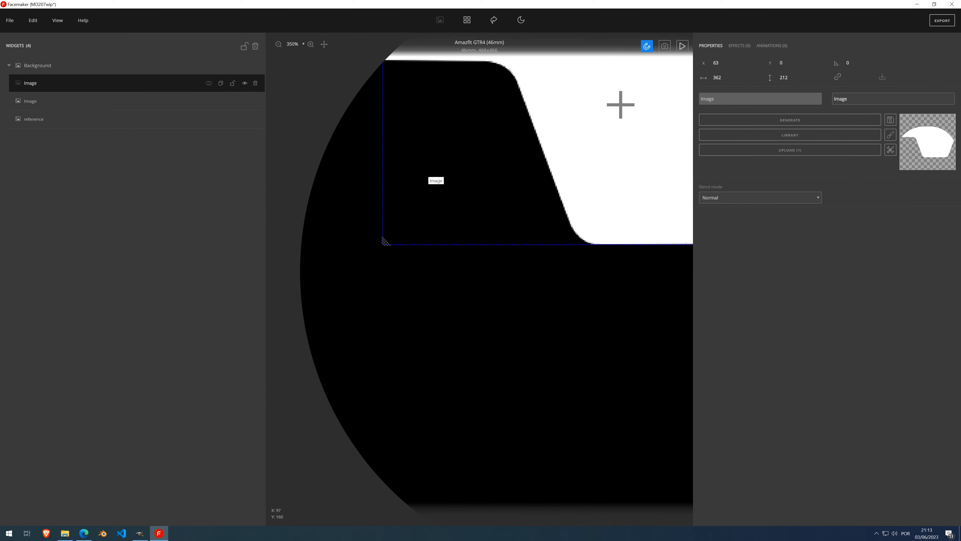
pyautogui.scroll(-6, 628, 211)
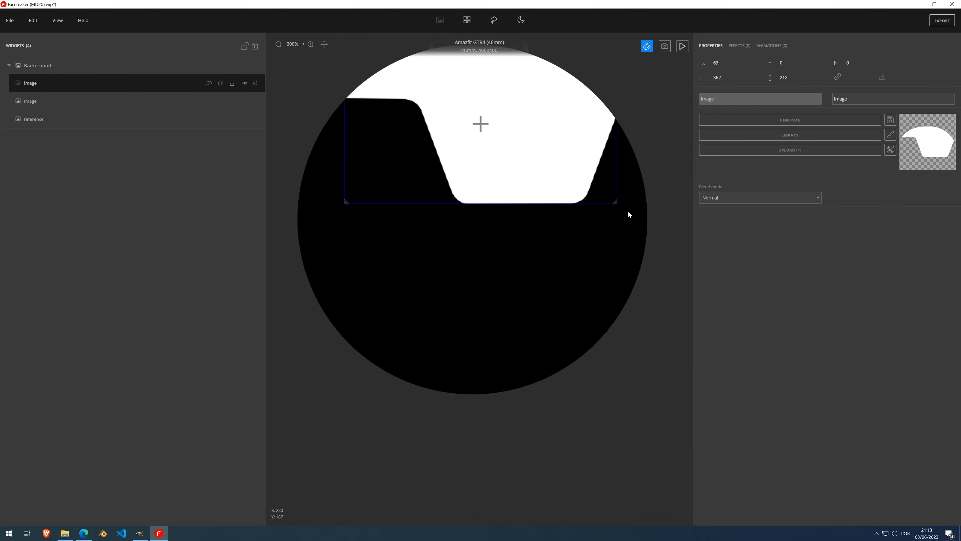
pyautogui.scroll(8, 550, 43)
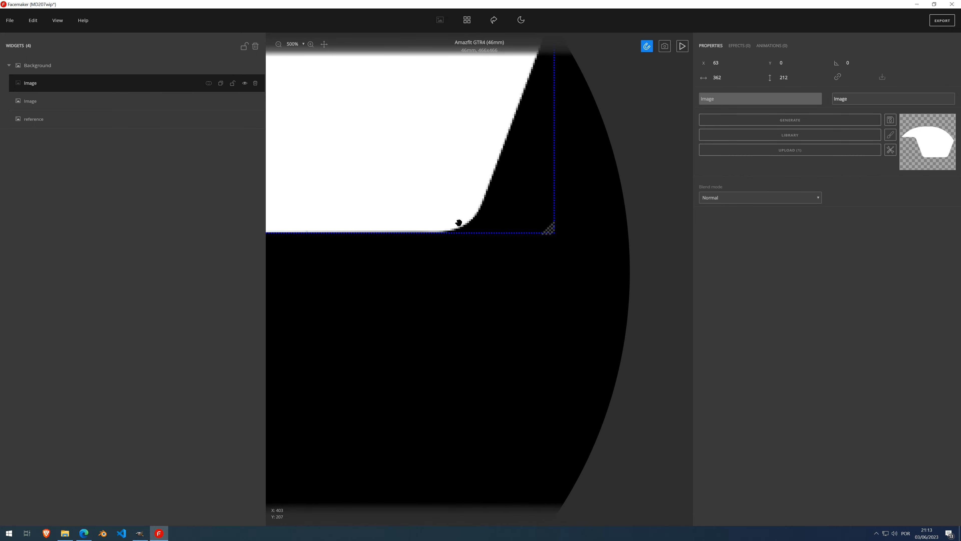
pyautogui.scroll(-8, 459, 221)
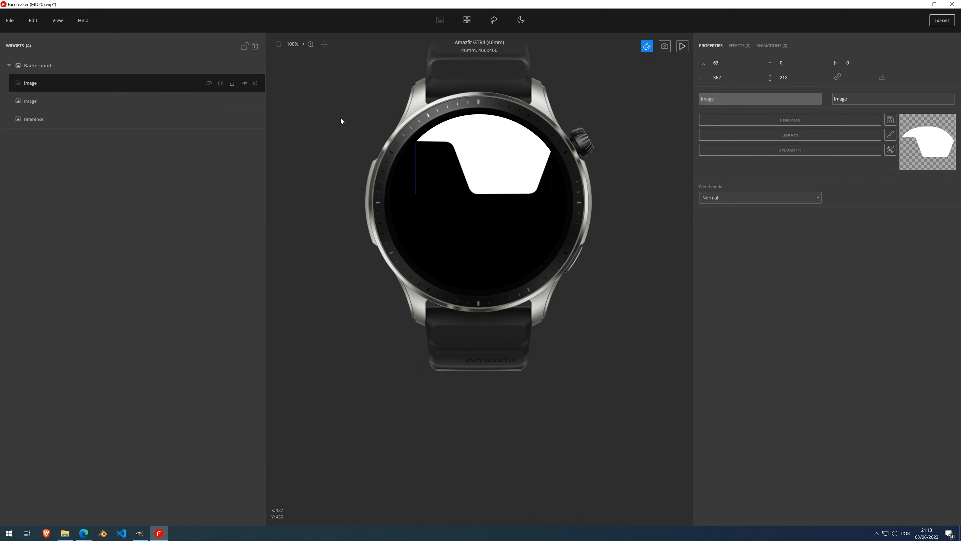
pyautogui.scroll(6, 502, 150)
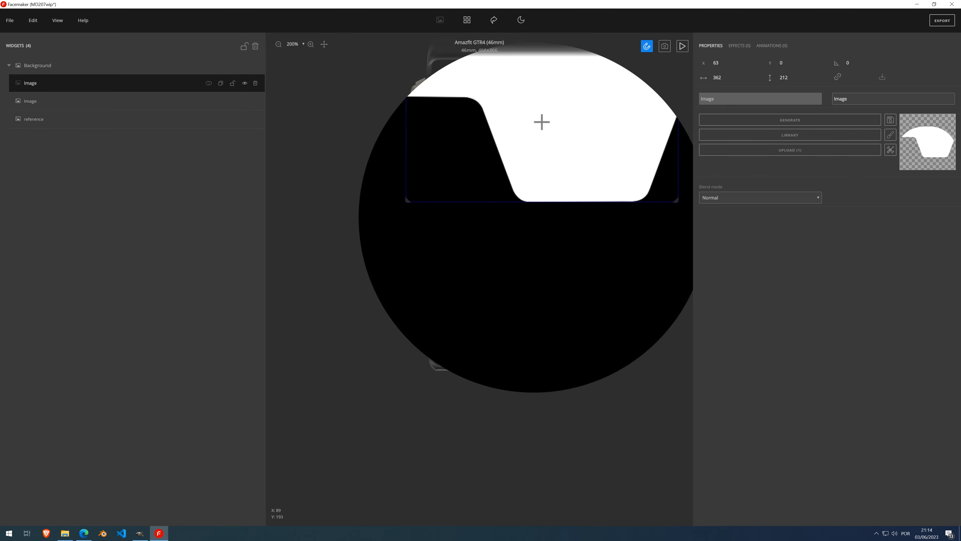
pyautogui.scroll(-7, 483, 154)
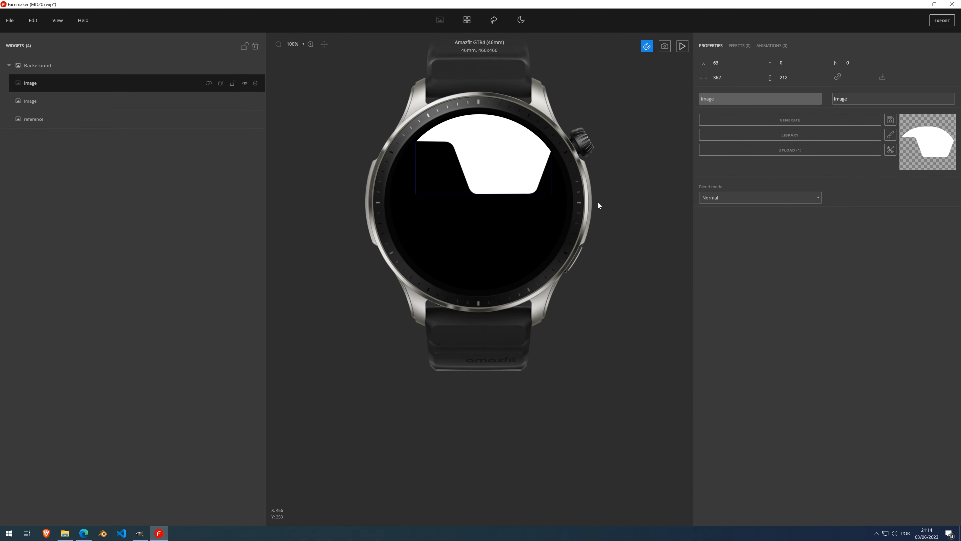
pyautogui.scroll(4, 534, 181)
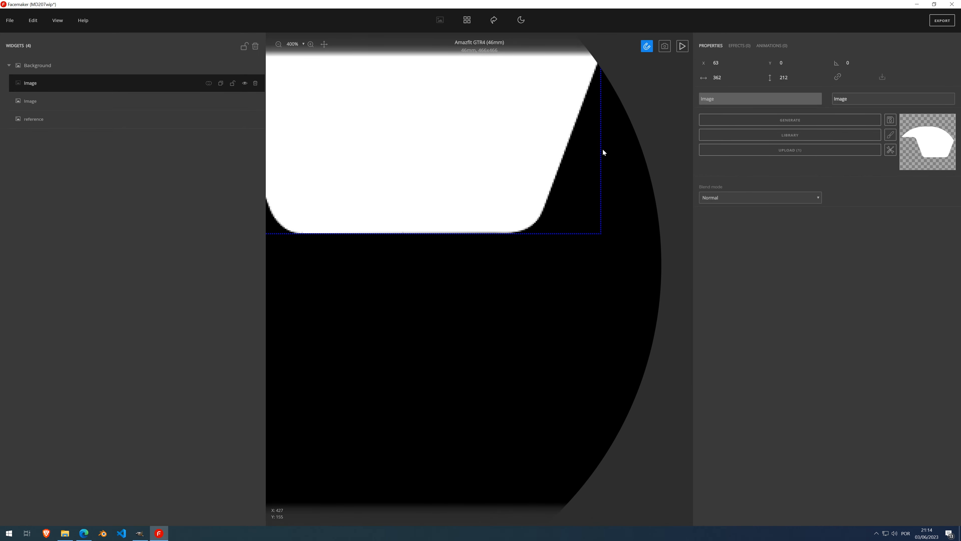
pyautogui.scroll(-4, 483, 125)
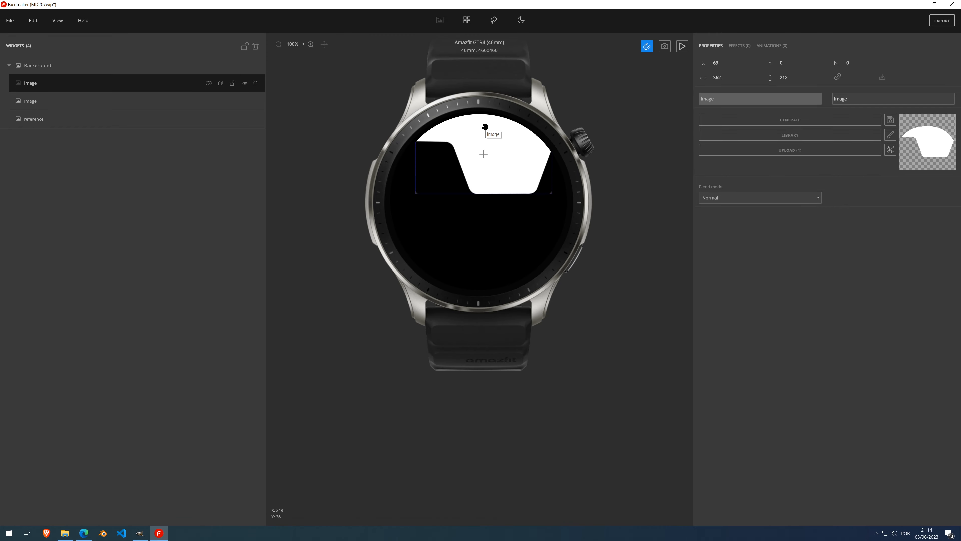
# Step: Add a Gradient effect to the hour panel image and open its gradient colors for editing
pyautogui.click(734, 51)
pyautogui.click(749, 65)
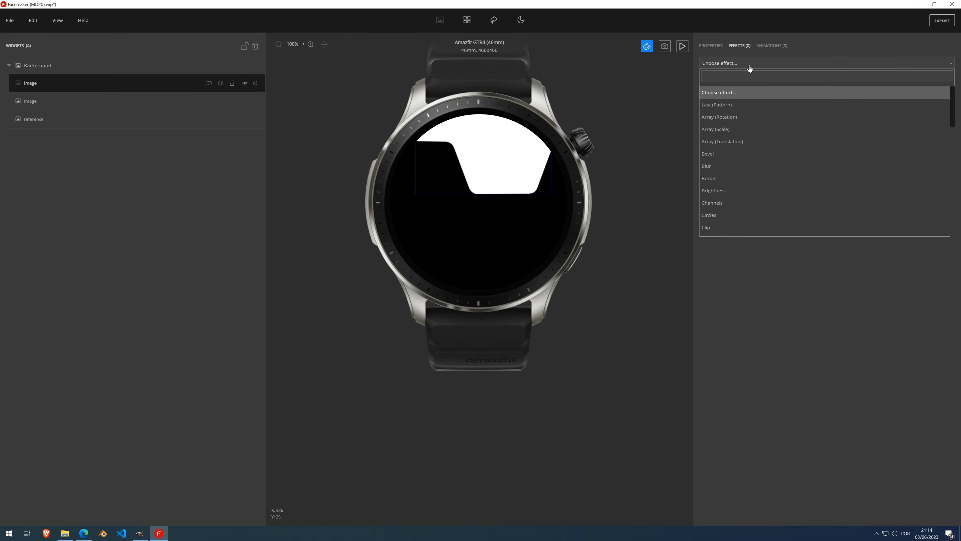
pyautogui.write('gradie')
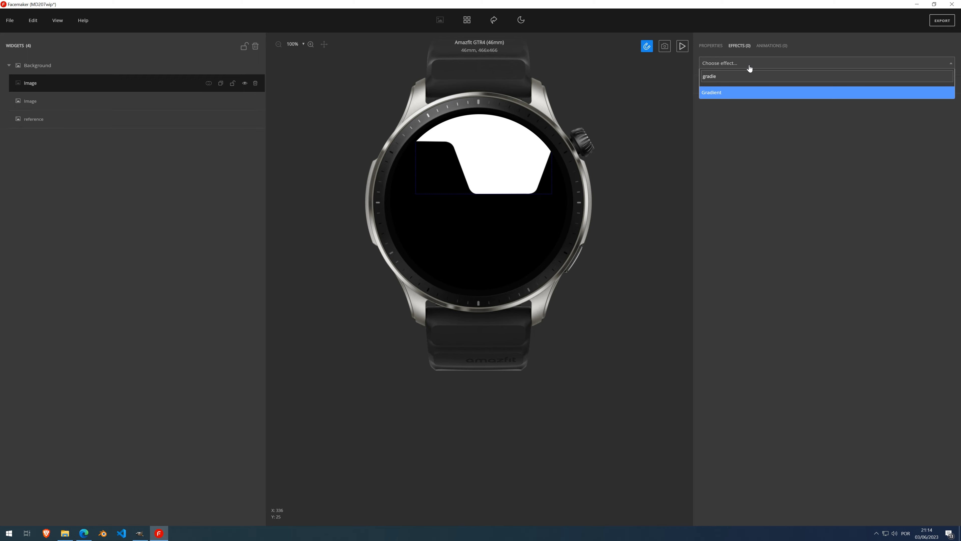
pyautogui.click(746, 92)
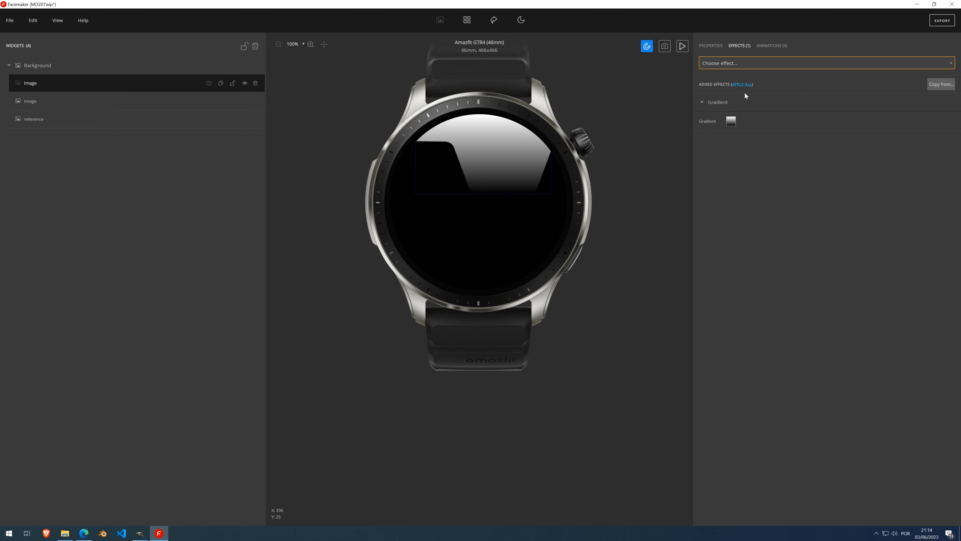
pyautogui.click(730, 121)
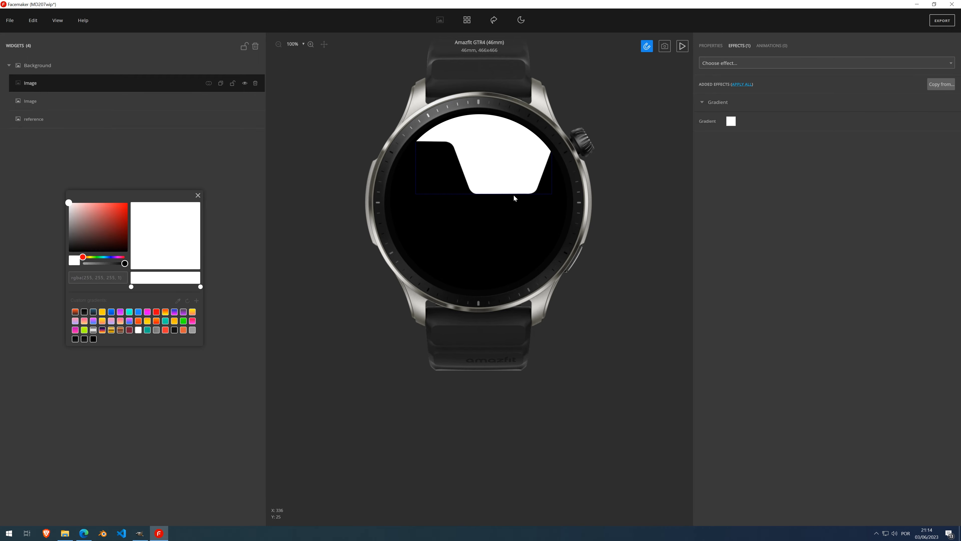
# Step: Close the gradient colors, show the reference image and hide the hour panel image to expose the original panel's shading
pyautogui.click(197, 196)
pyautogui.click(245, 120)
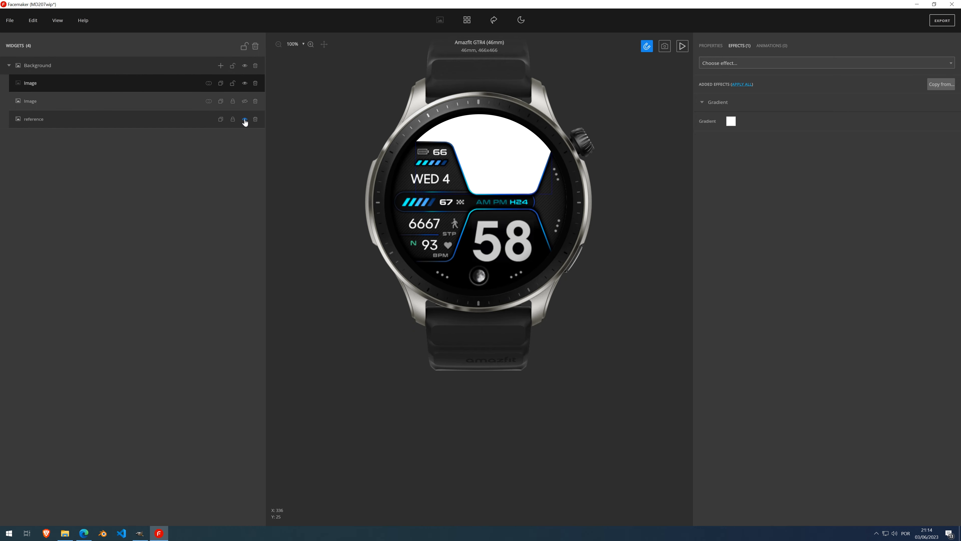
pyautogui.click(245, 84)
pyautogui.scroll(3, 498, 137)
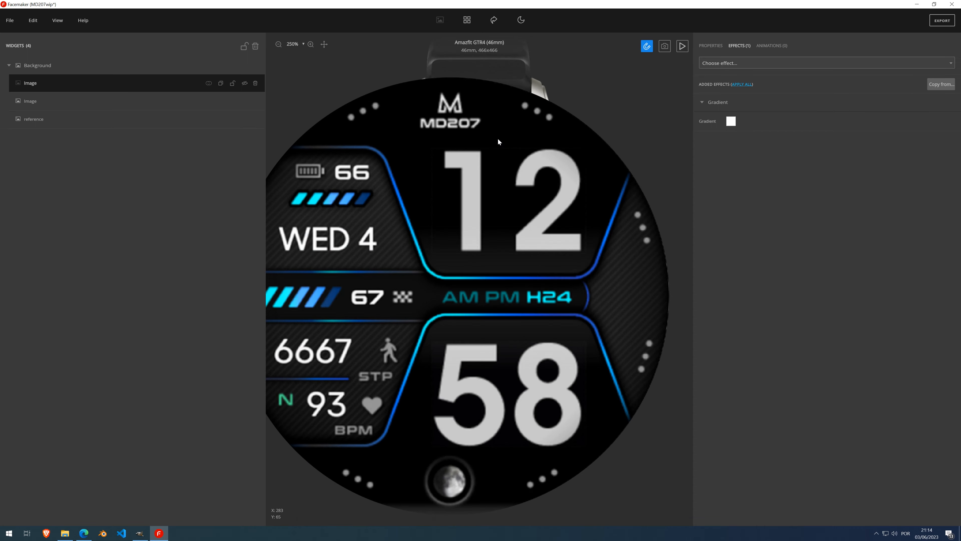
pyautogui.scroll(2, 498, 139)
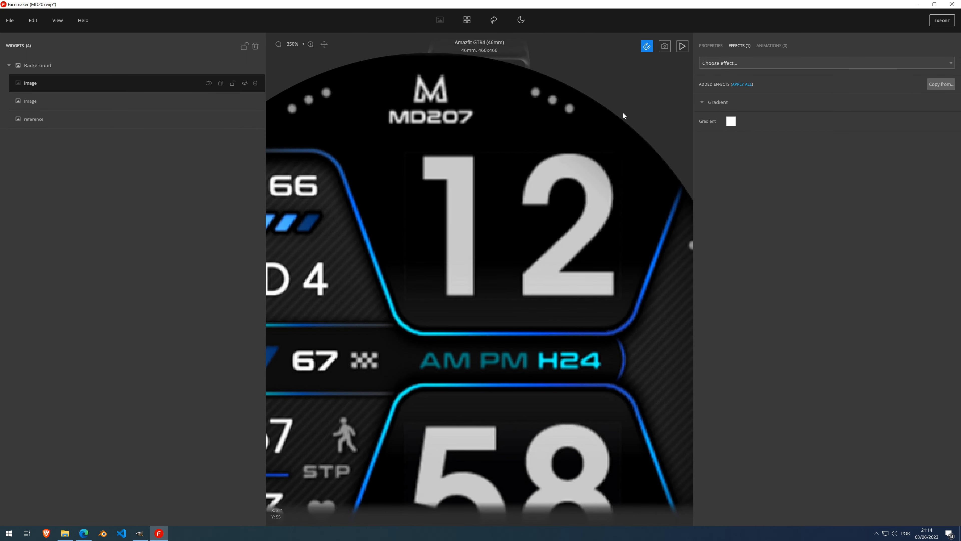
# Step: Set the hour panel's gradient from black to dark grey rgba(23, 23, 23, 1), sampling both colors from the reference panel
pyautogui.click(731, 120)
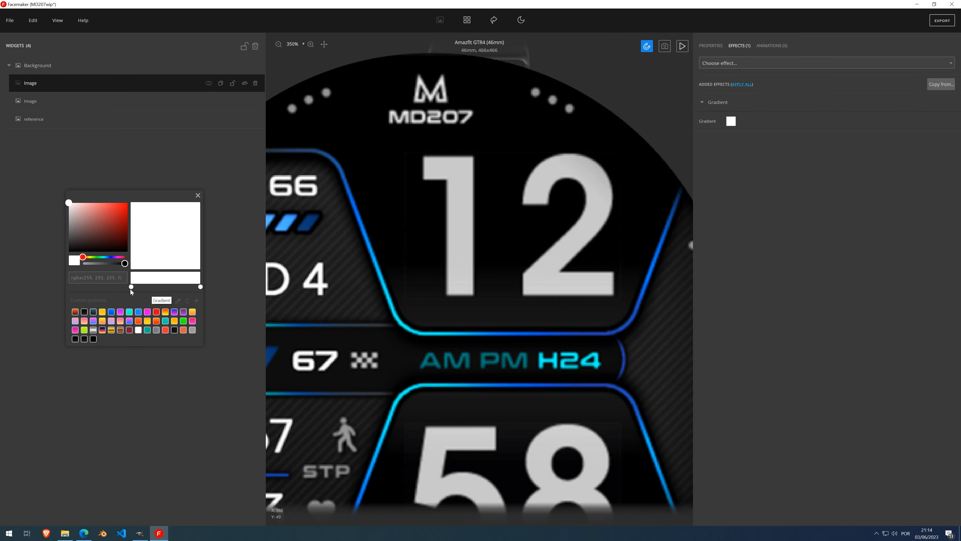
pyautogui.click(178, 301)
pyautogui.click(477, 66)
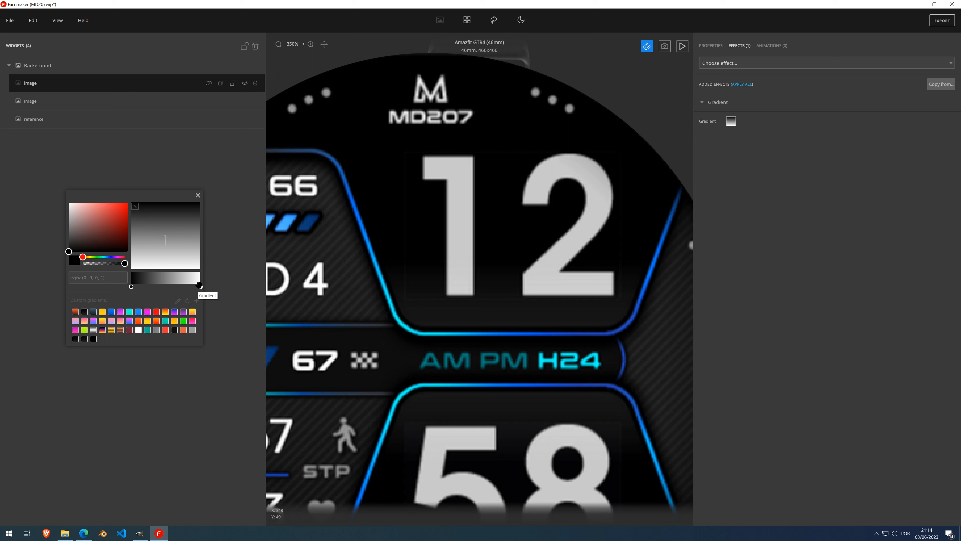
pyautogui.click(200, 285)
pyautogui.click(178, 301)
pyautogui.click(487, 322)
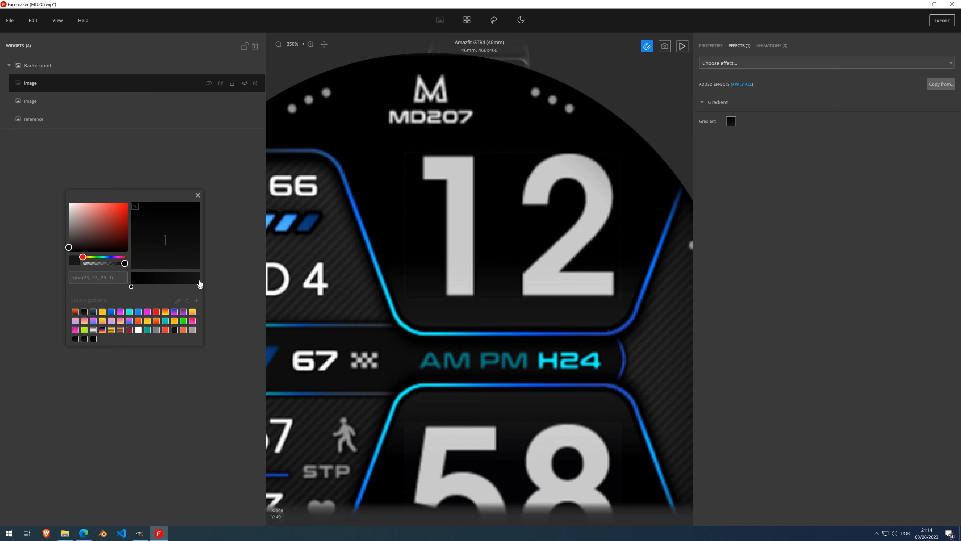
pyautogui.click(178, 301)
pyautogui.click(496, 322)
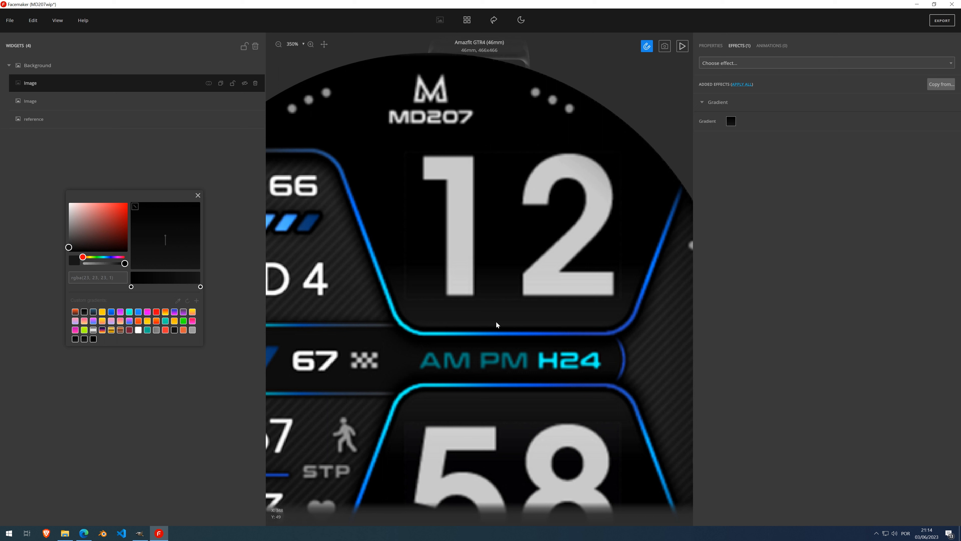
pyautogui.click(197, 195)
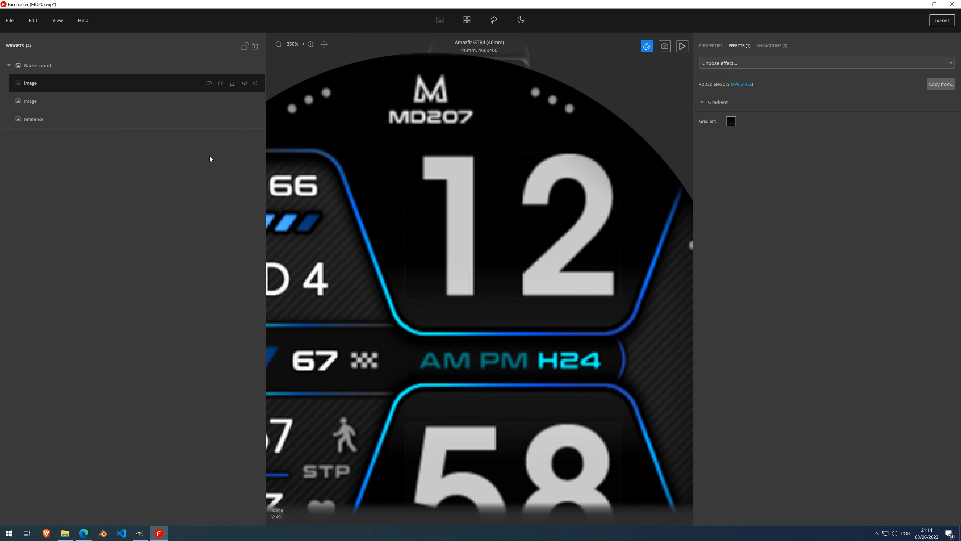
# Step: Show the hour panel image again, compare its gradient with the surrounding reference, and lock the image
pyautogui.click(244, 83)
pyautogui.scroll(-5, 526, 243)
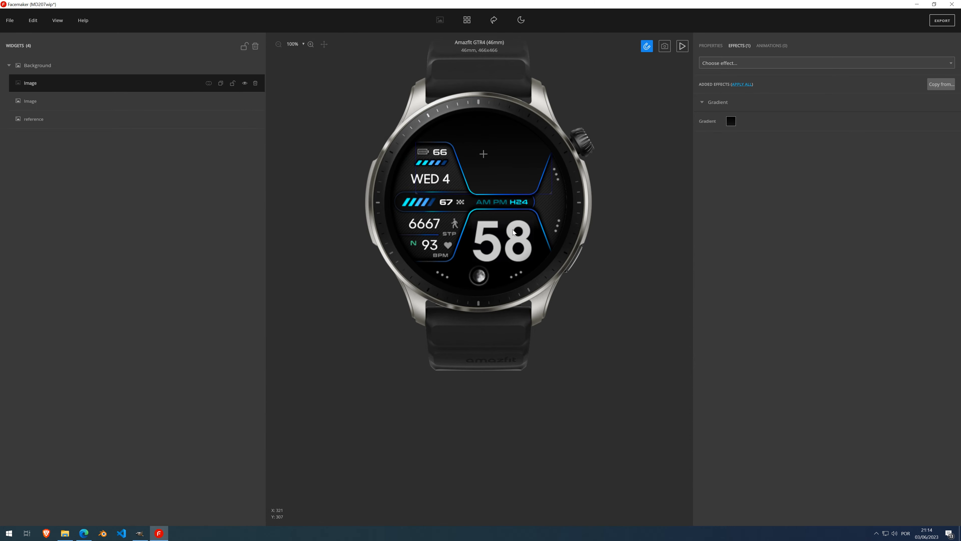
pyautogui.scroll(5, 513, 232)
pyautogui.scroll(-5, 507, 189)
pyautogui.scroll(2, 501, 170)
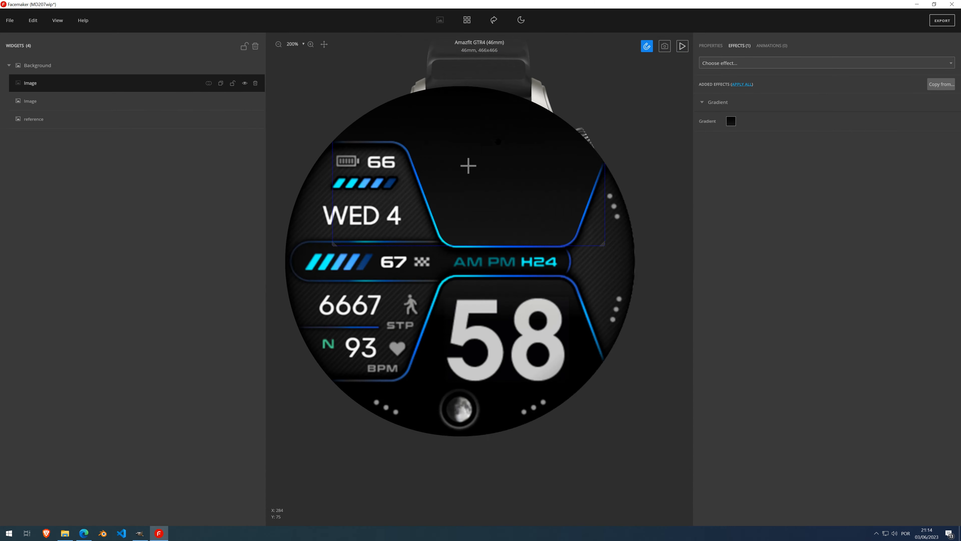
pyautogui.scroll(5, 498, 142)
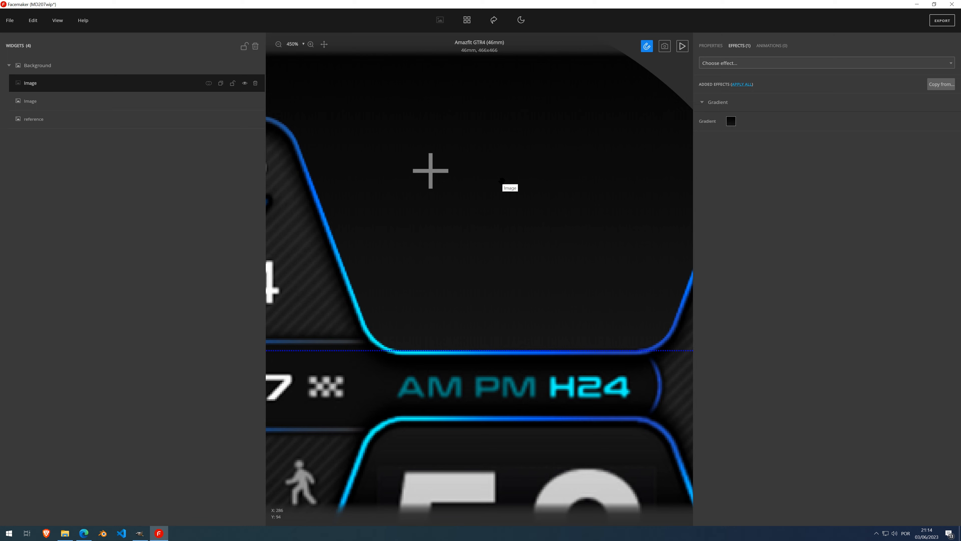
pyautogui.scroll(-5, 501, 178)
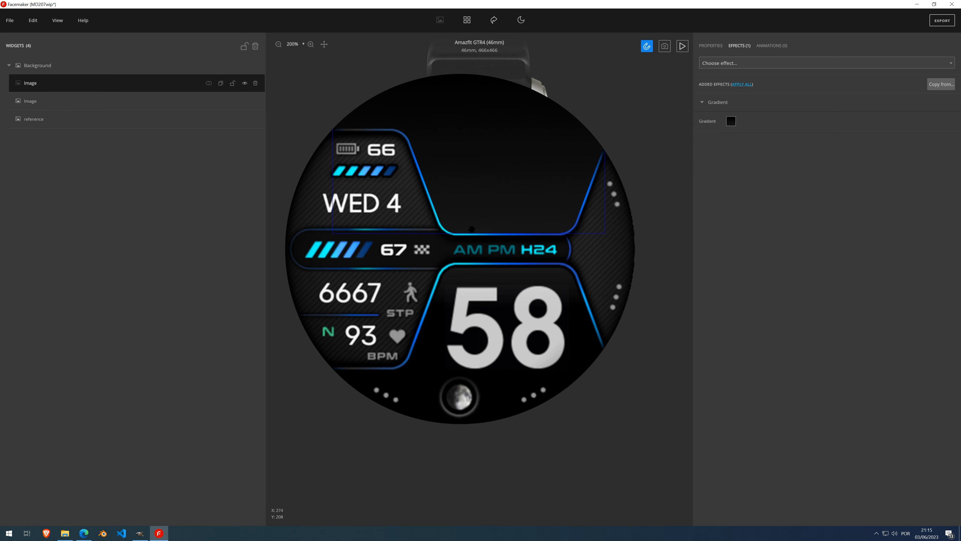
pyautogui.click(233, 83)
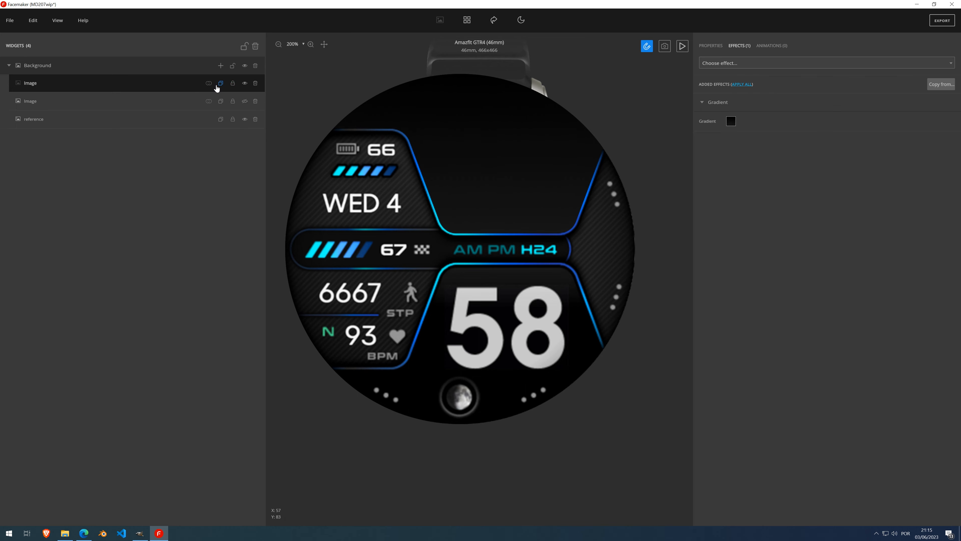
# Step: Duplicate the hour panel image and remove the Gradient effect from the copy
pyautogui.click(220, 84)
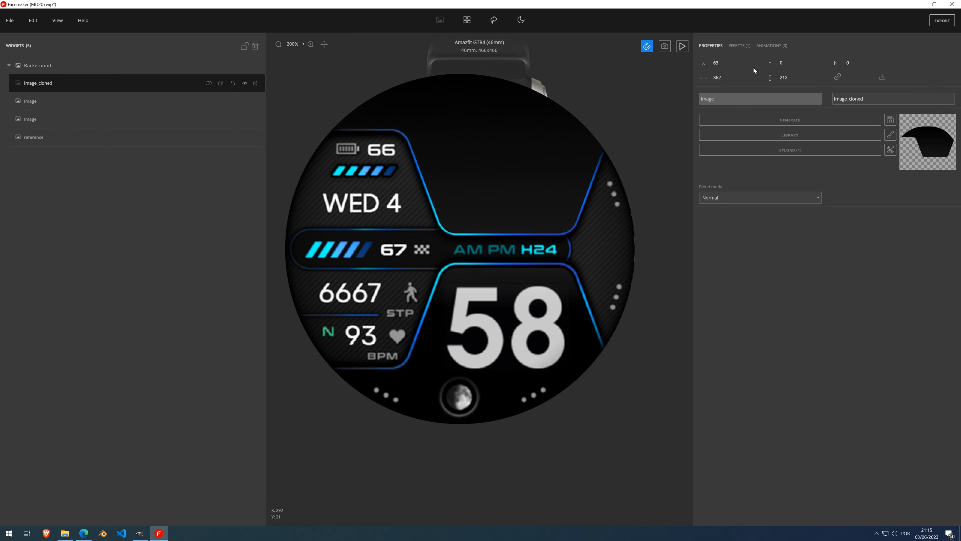
pyautogui.click(742, 45)
pyautogui.click(951, 106)
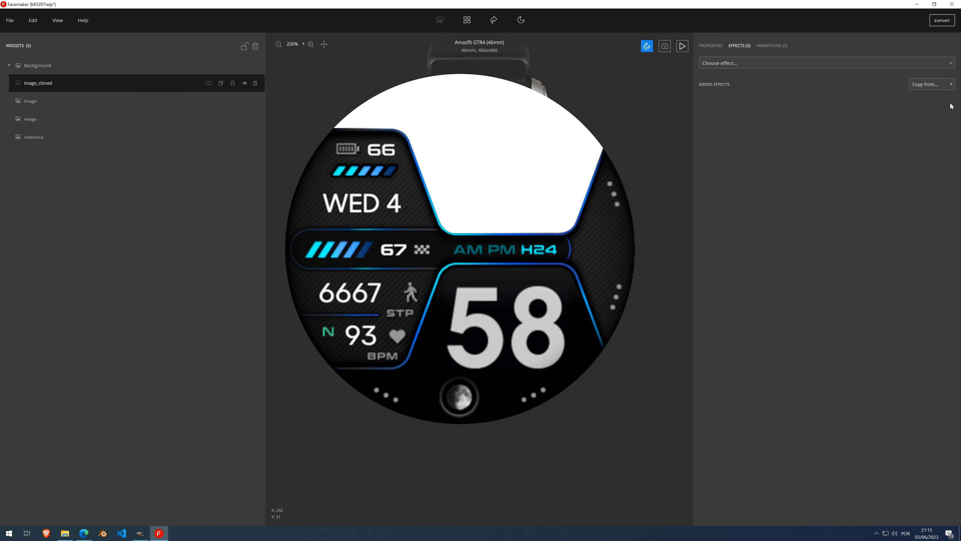
# Step: Try turning the copy's vector shape into an unfilled outline with line width 4, and delete the copy
pyautogui.click(715, 45)
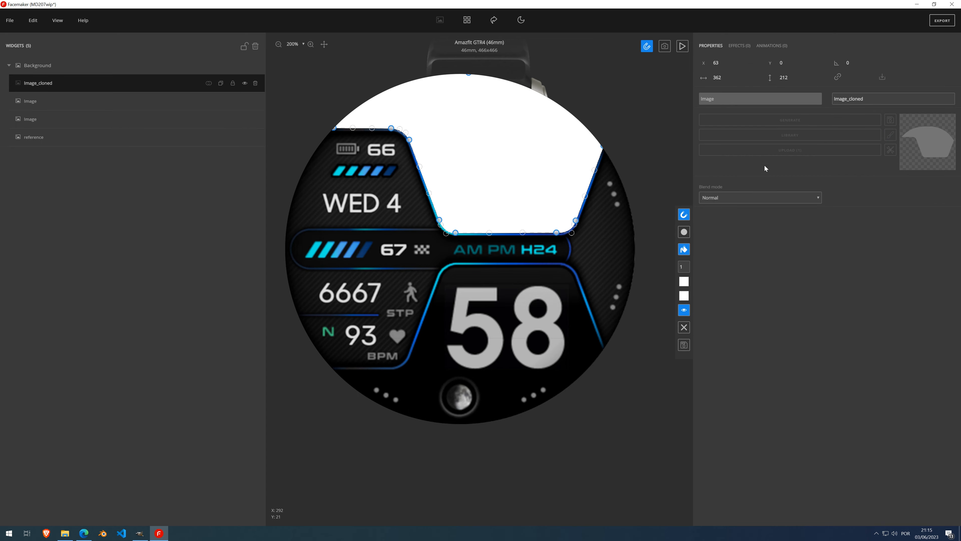
pyautogui.click(684, 253)
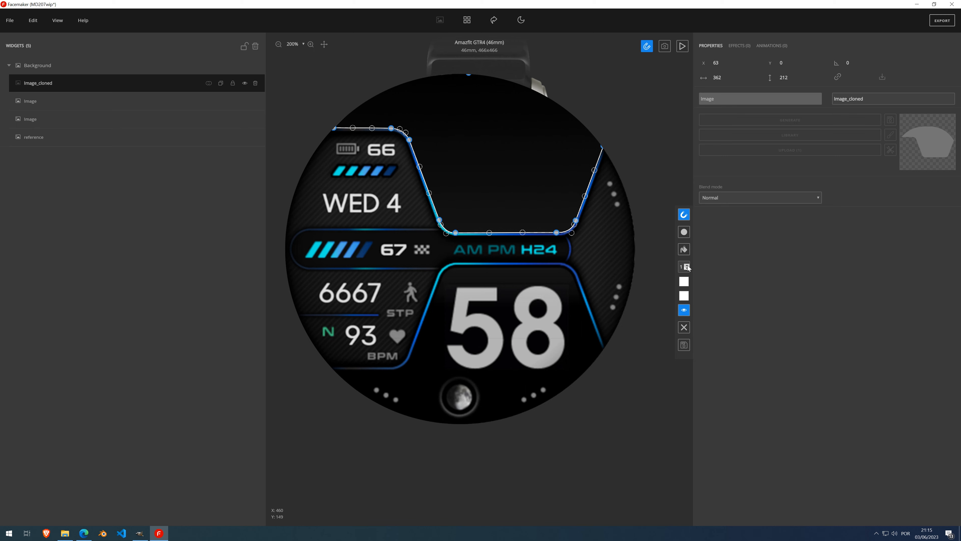
pyautogui.scroll(3, 688, 267)
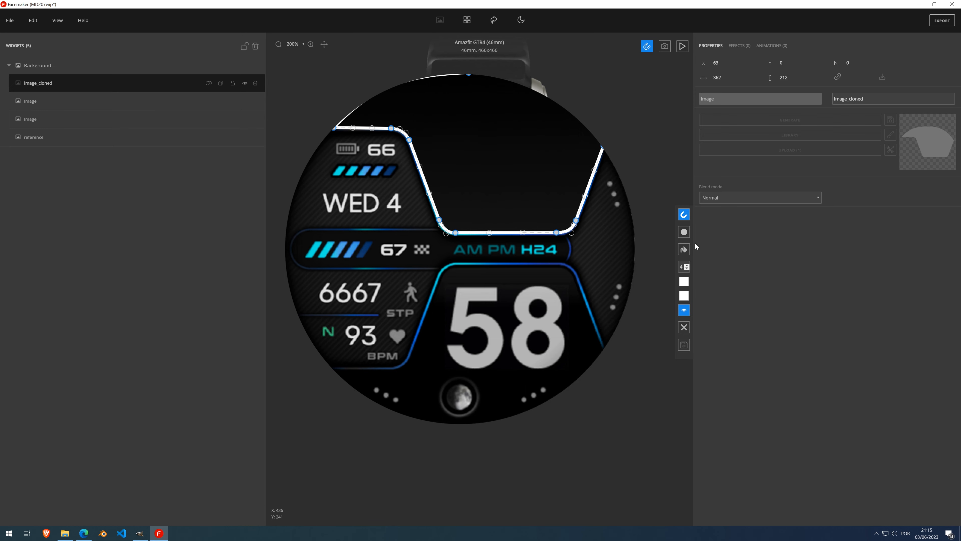
pyautogui.click(684, 345)
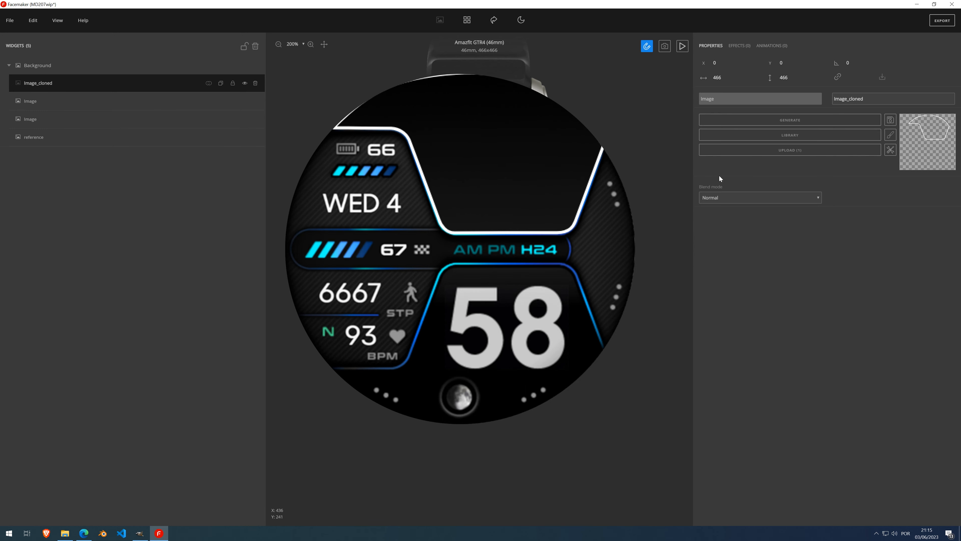
pyautogui.click(256, 83)
# Step: Add a Border effect to the original hour panel image
pyautogui.click(151, 88)
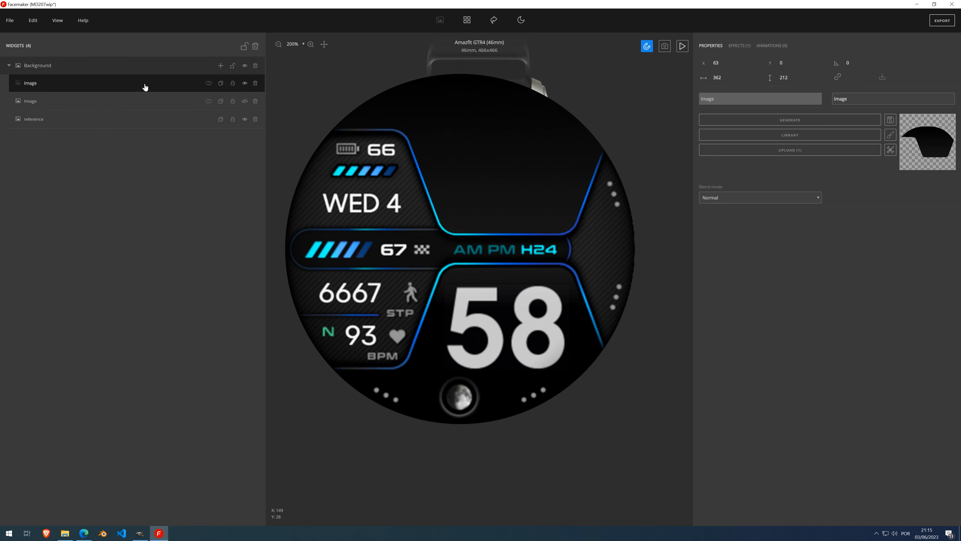
pyautogui.click(739, 46)
pyautogui.click(764, 64)
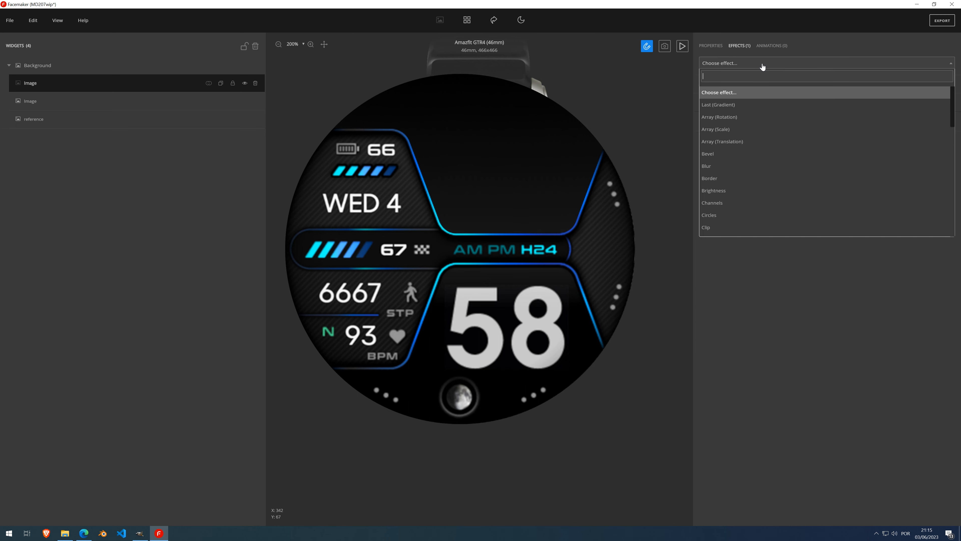
pyautogui.write('border')
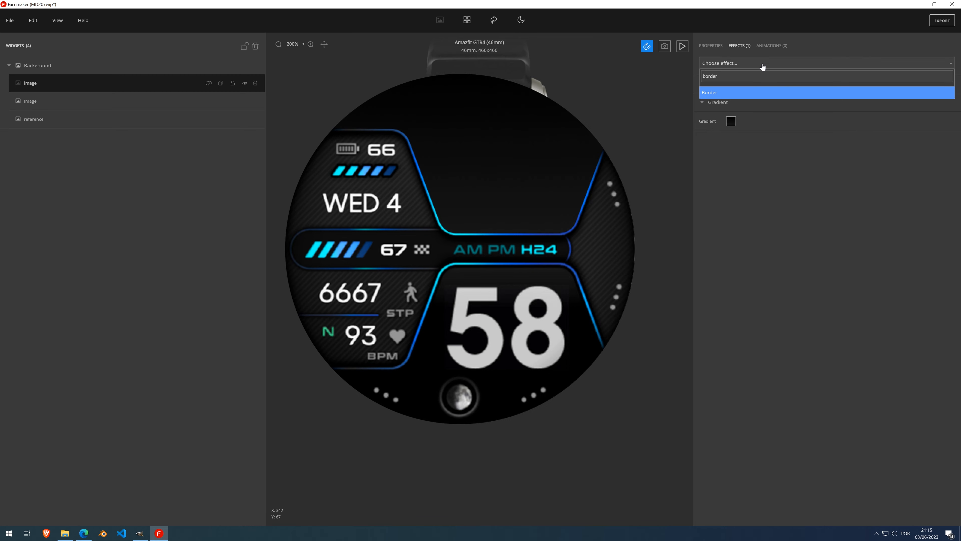
pyautogui.click(724, 92)
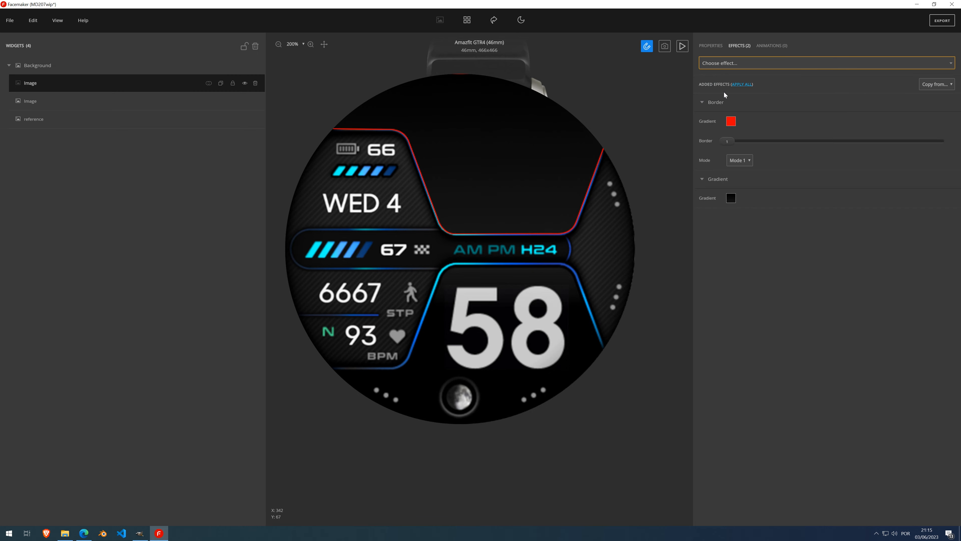
# Step: Check the border along the hour panel's edges and top arc, and remove the Border effect
pyautogui.scroll(1, 430, 190)
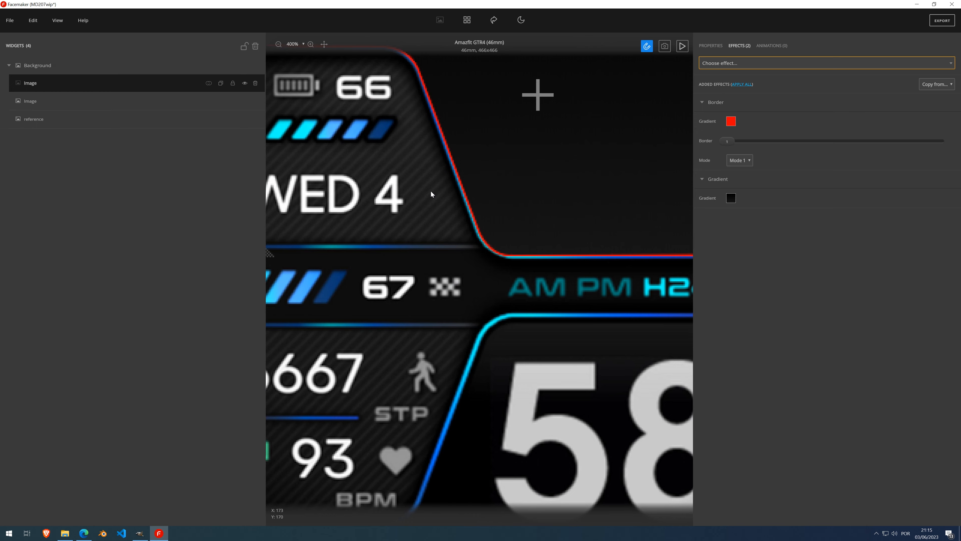
pyautogui.scroll(2, 527, 194)
pyautogui.scroll(-5, 527, 199)
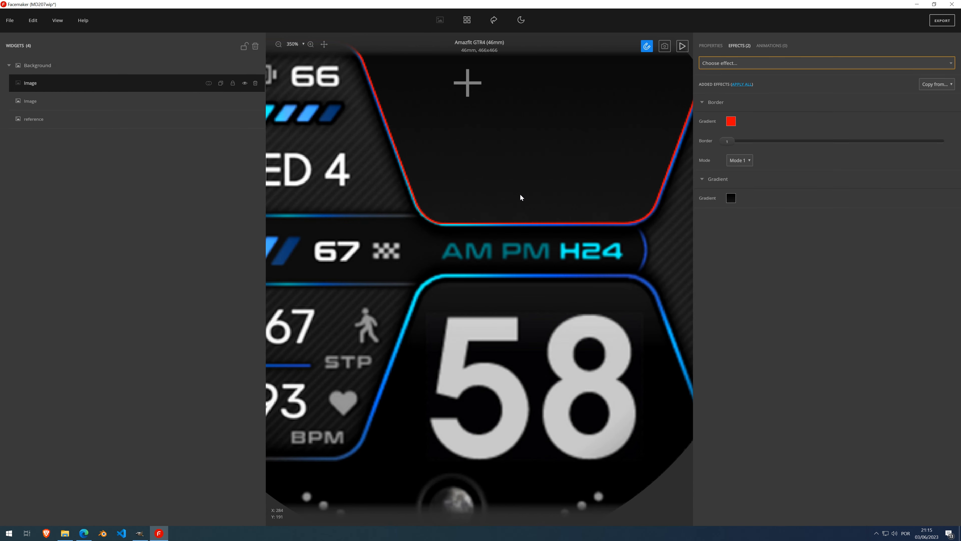
pyautogui.scroll(2, 502, 157)
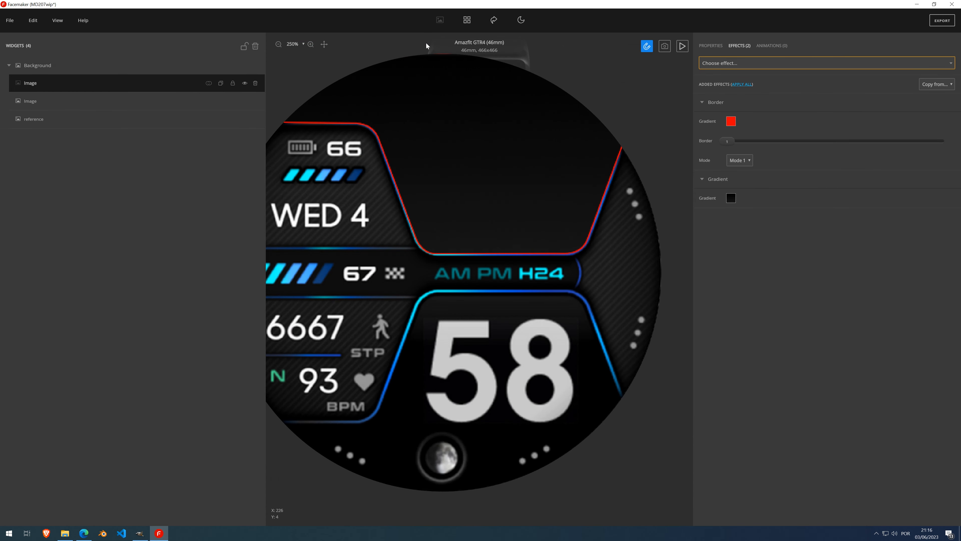
pyautogui.scroll(4, 445, 49)
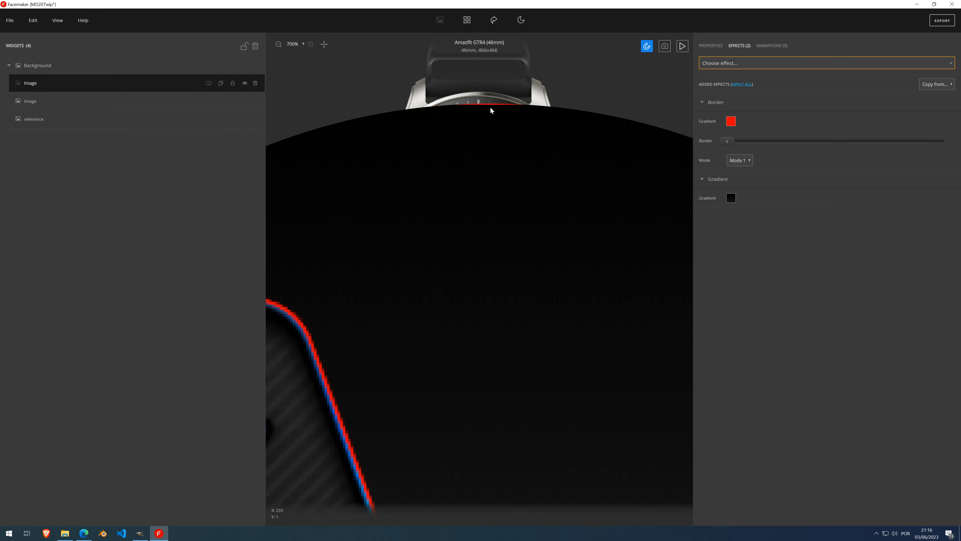
pyautogui.scroll(-5, 511, 175)
pyautogui.scroll(2, 512, 170)
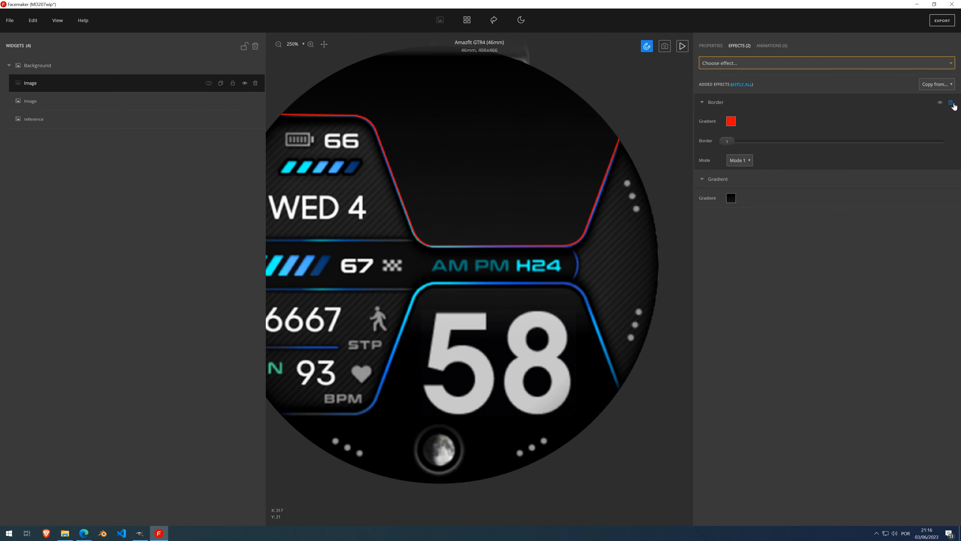
pyautogui.click(952, 107)
# Step: Reopen the hour panel's vector shape for editing and move its top anchor point up to Y 0
pyautogui.moveTo(325, 44); pyautogui.dragTo(321, 109)
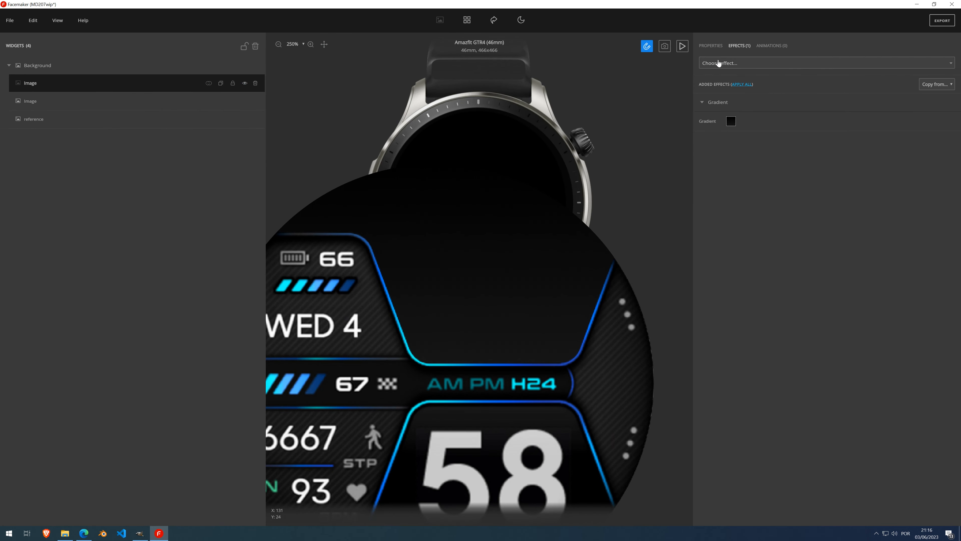
pyautogui.click(717, 47)
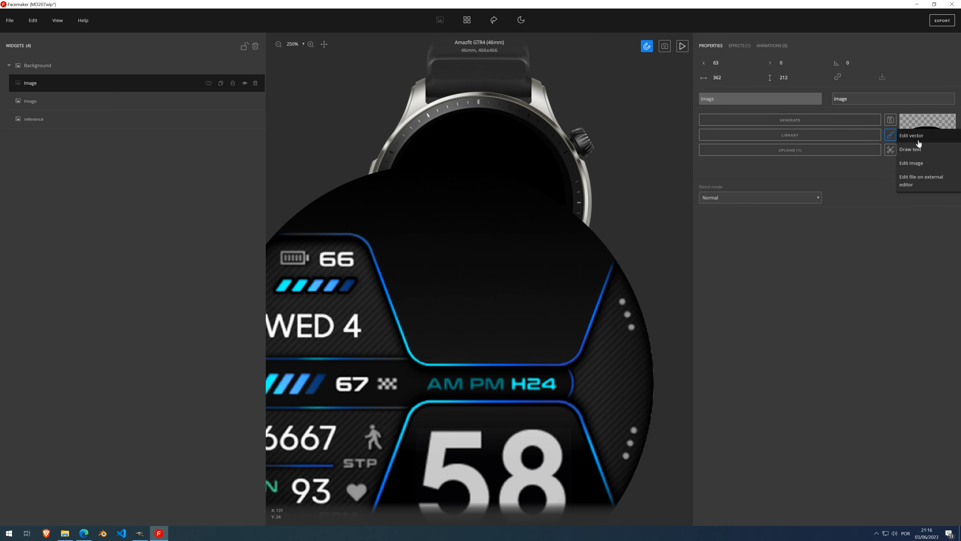
pyautogui.click(890, 135)
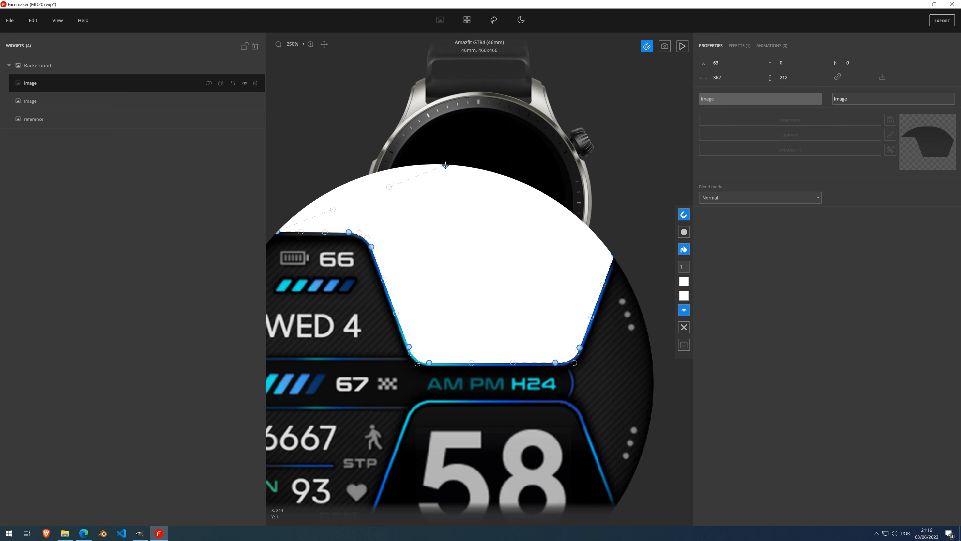
pyautogui.moveTo(446, 165); pyautogui.dragTo(446, 163)
pyautogui.click(446, 164)
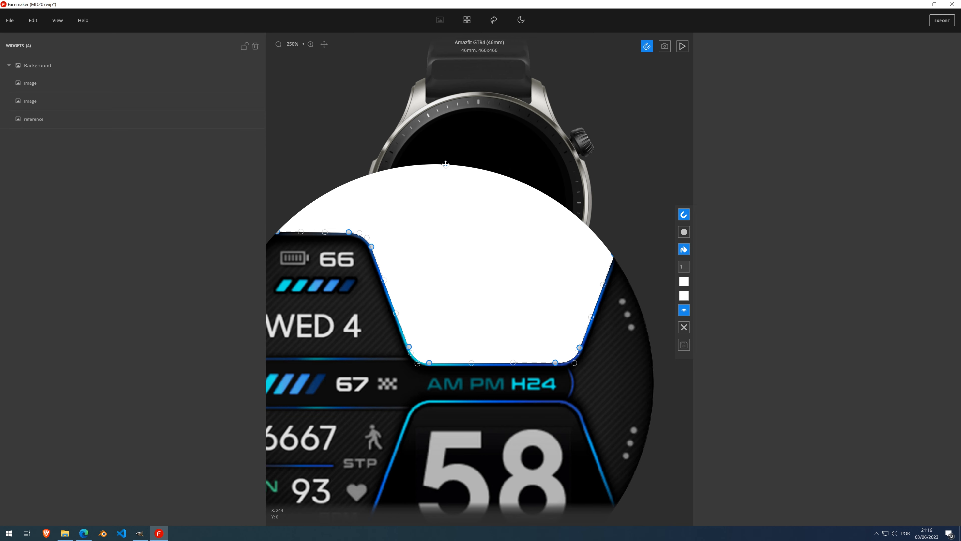
# Step: Inspect the adjusted top arc against the screen edge and save the vector shape back to the hour panel image
pyautogui.scroll(2, 446, 164)
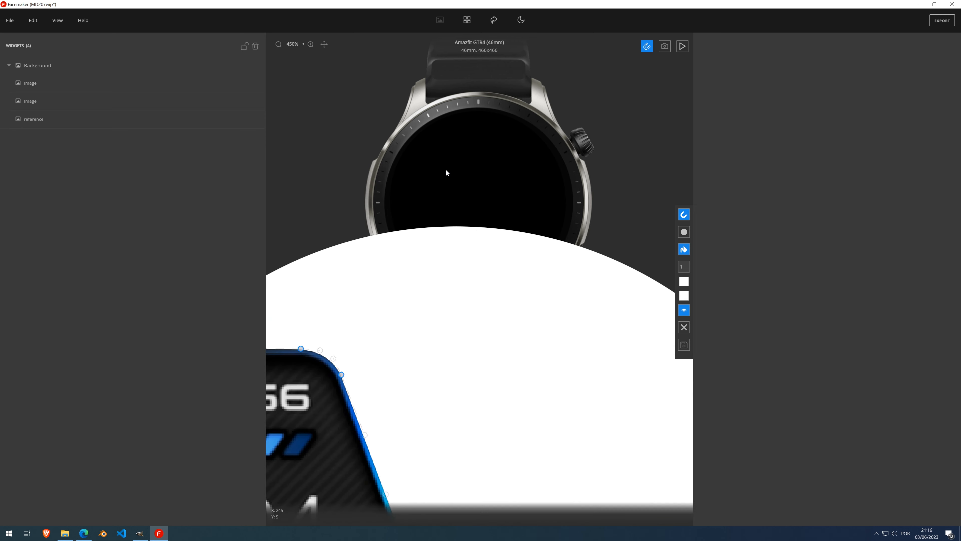
pyautogui.scroll(1, 473, 240)
pyautogui.scroll(-5, 476, 233)
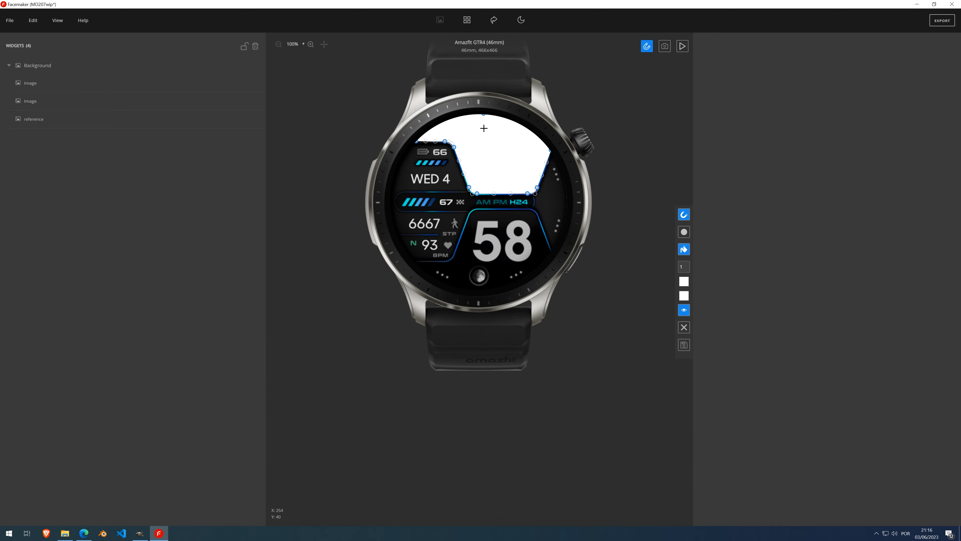
pyautogui.scroll(3, 483, 125)
pyautogui.scroll(-3, 480, 129)
pyautogui.click(687, 349)
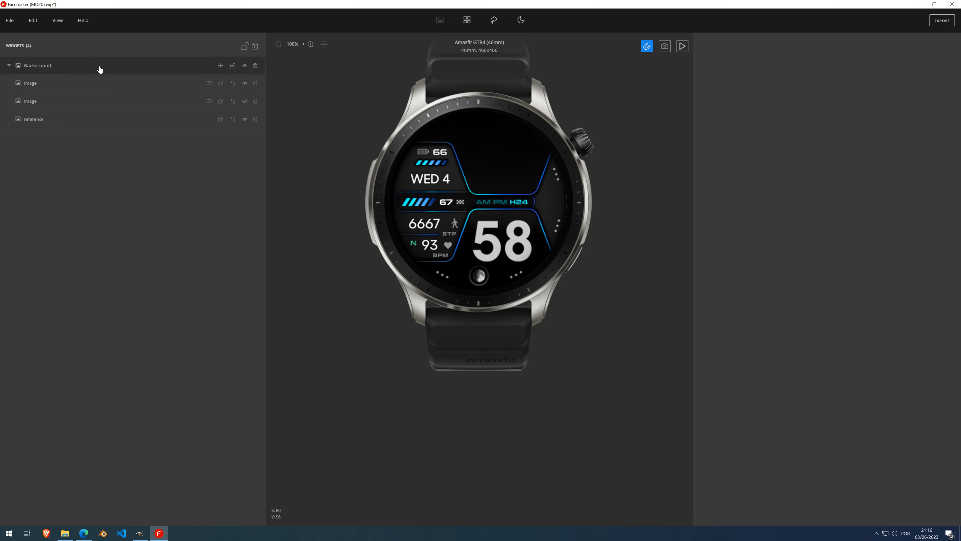
# Step: Add a Border effect to the hour panel image and set its border width to 3
pyautogui.click(92, 82)
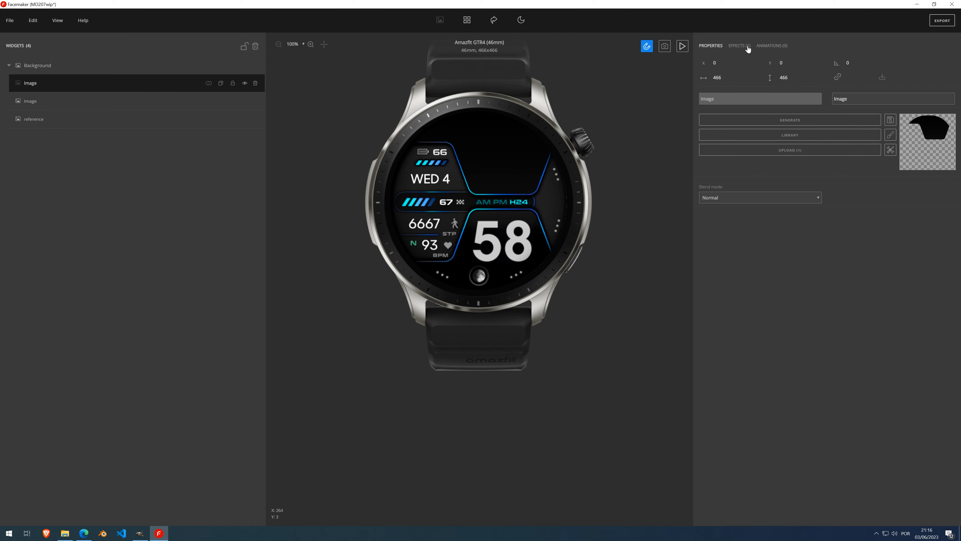
pyautogui.click(740, 46)
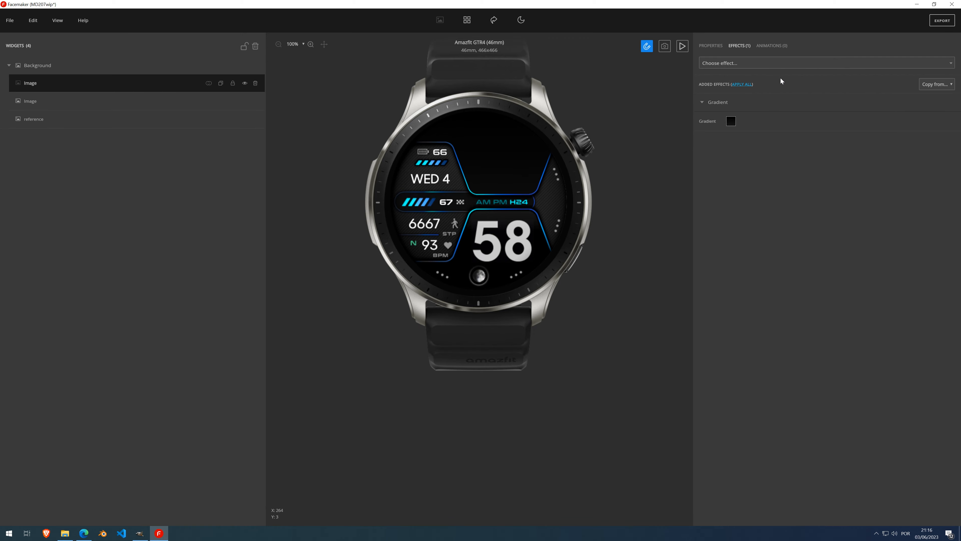
pyautogui.click(780, 65)
pyautogui.click(733, 109)
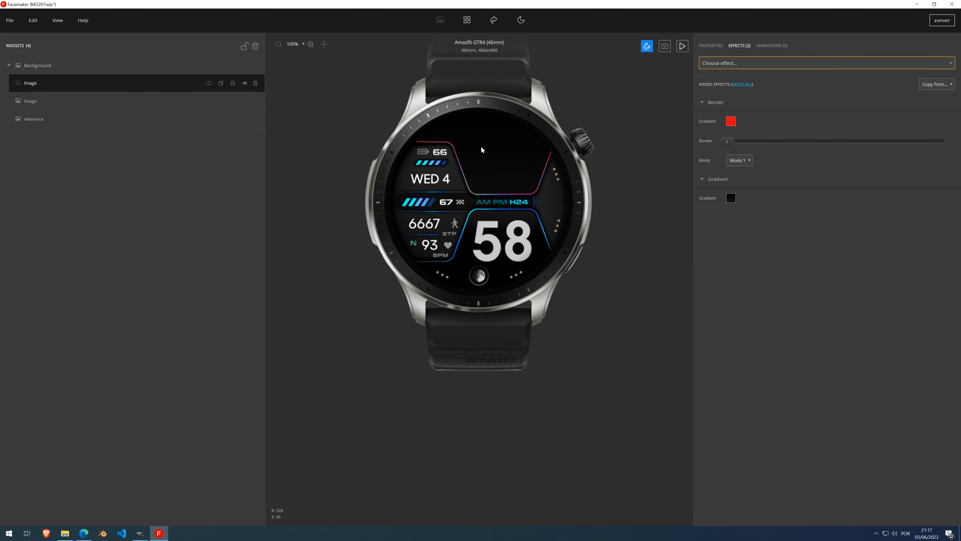
pyautogui.scroll(7, 488, 159)
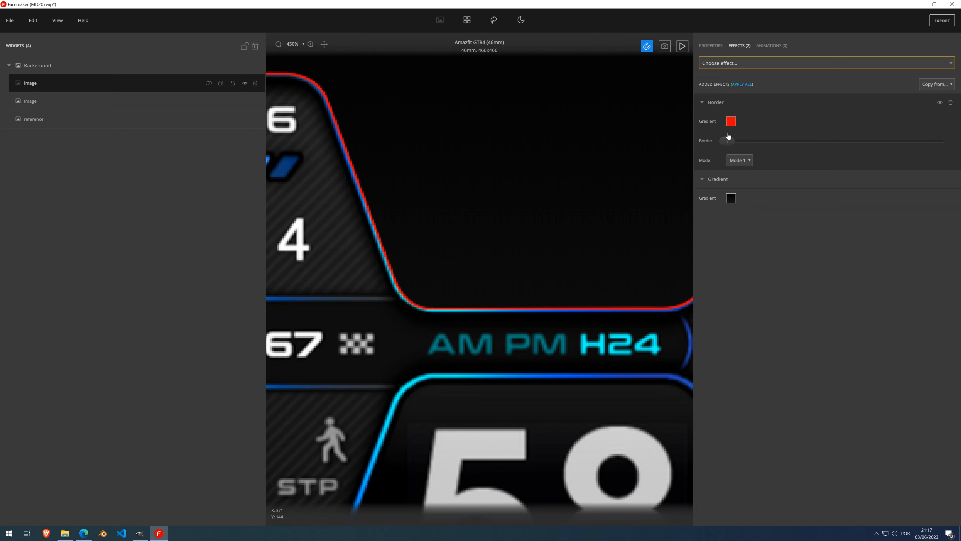
pyautogui.scroll(-4, 583, 167)
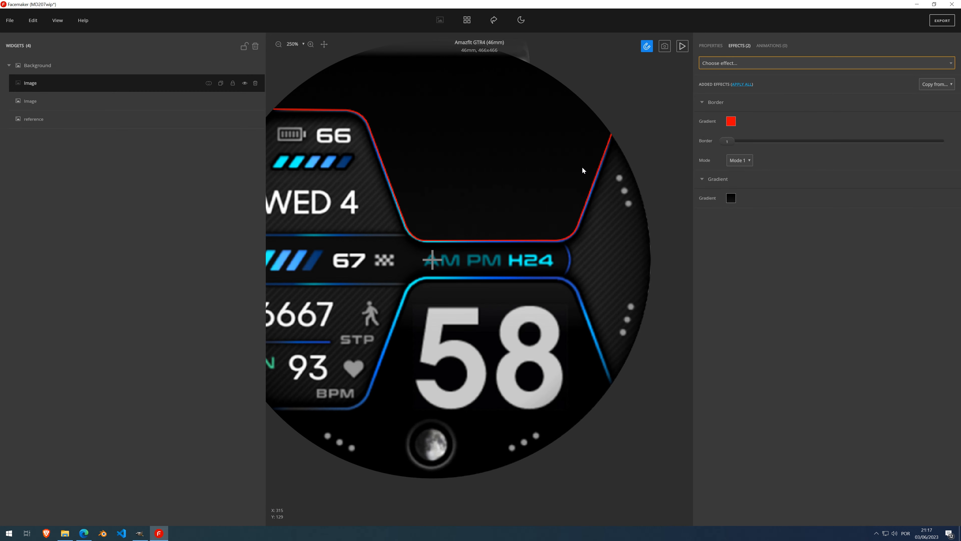
pyautogui.moveTo(727, 141); pyautogui.dragTo(745, 144)
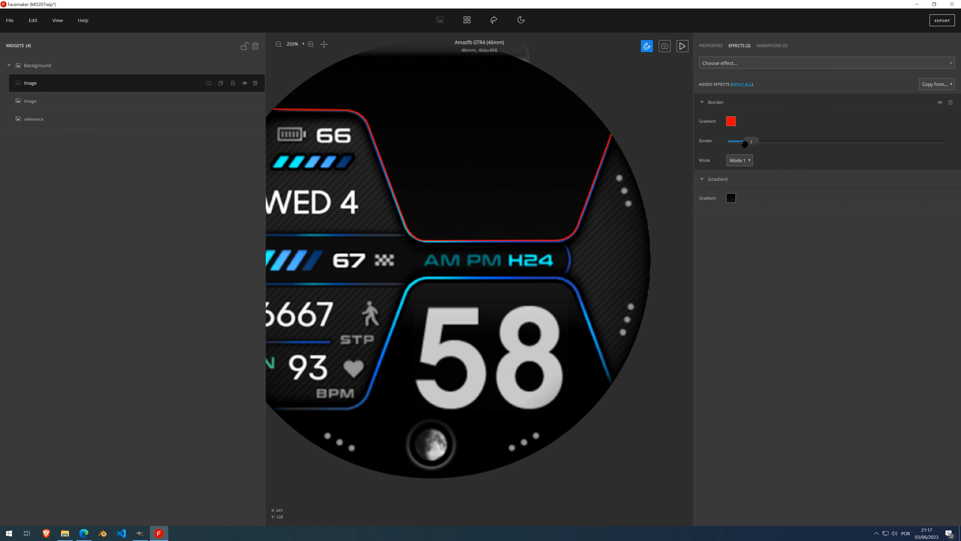
pyautogui.click(766, 146)
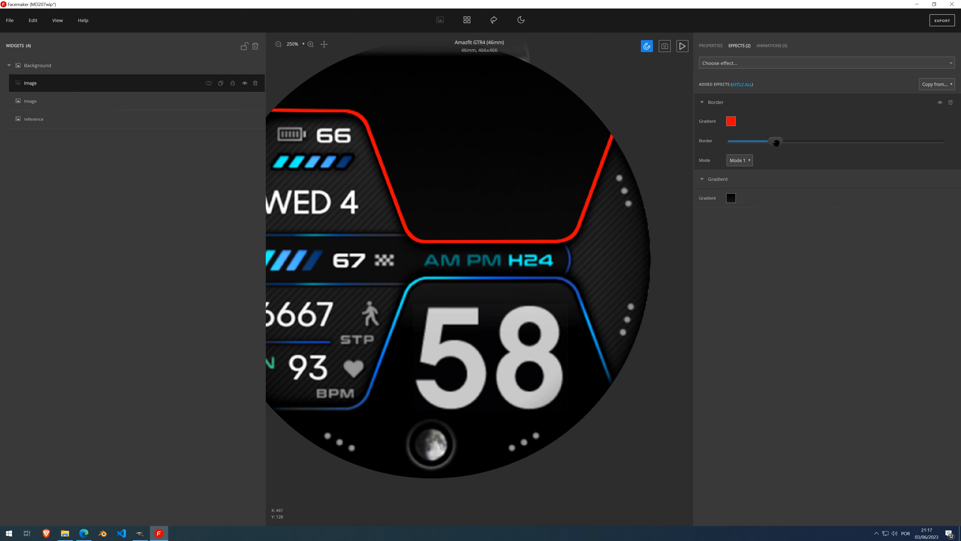
# Step: Examine the red border along the hour panel's slanted sides and rounded corners against the reference outline
pyautogui.scroll(4, 608, 167)
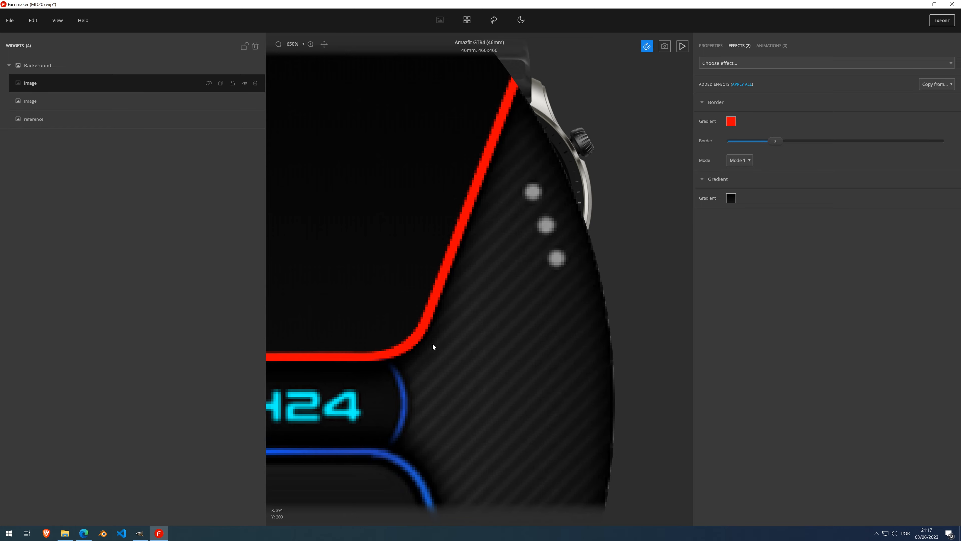
pyautogui.scroll(-4, 412, 303)
pyautogui.scroll(4, 329, 165)
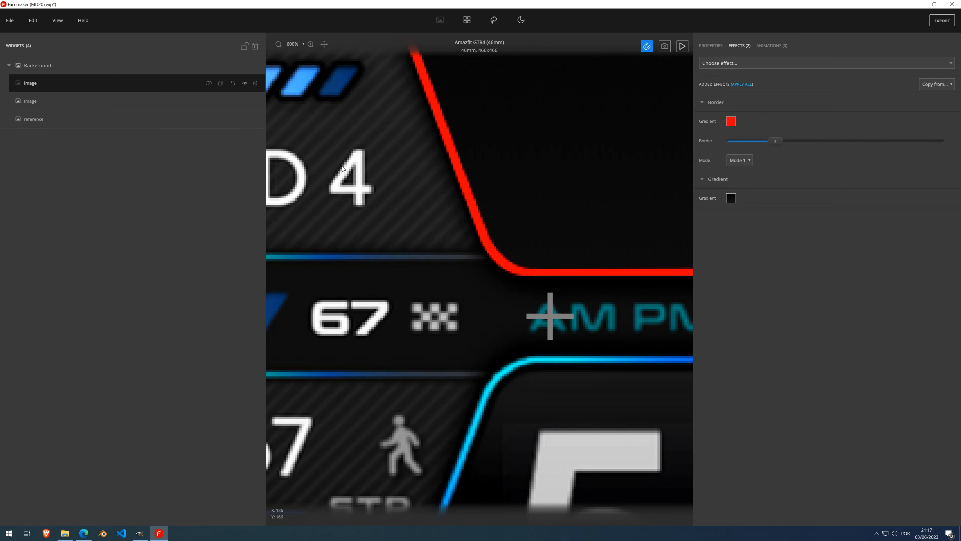
pyautogui.scroll(-4, 469, 192)
pyautogui.scroll(4, 412, 109)
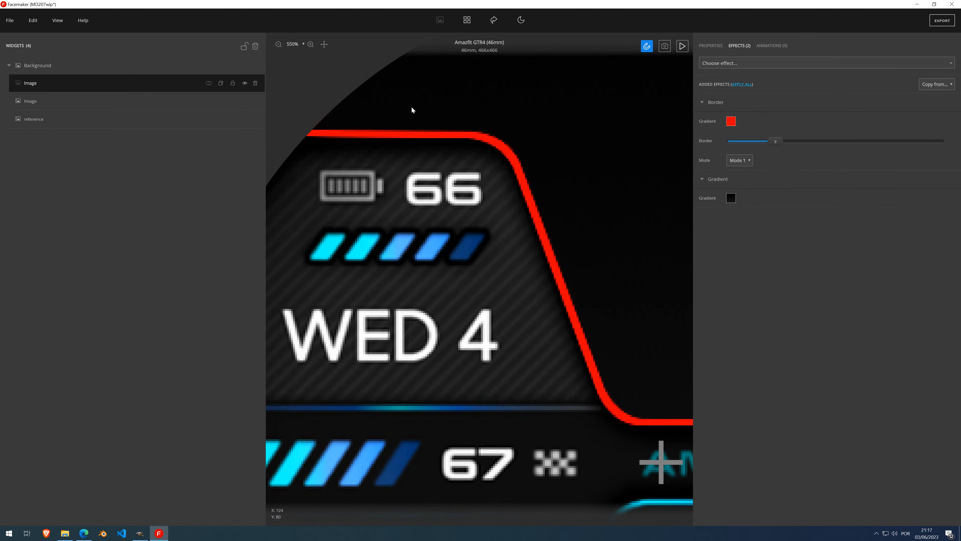
pyautogui.scroll(-4, 499, 201)
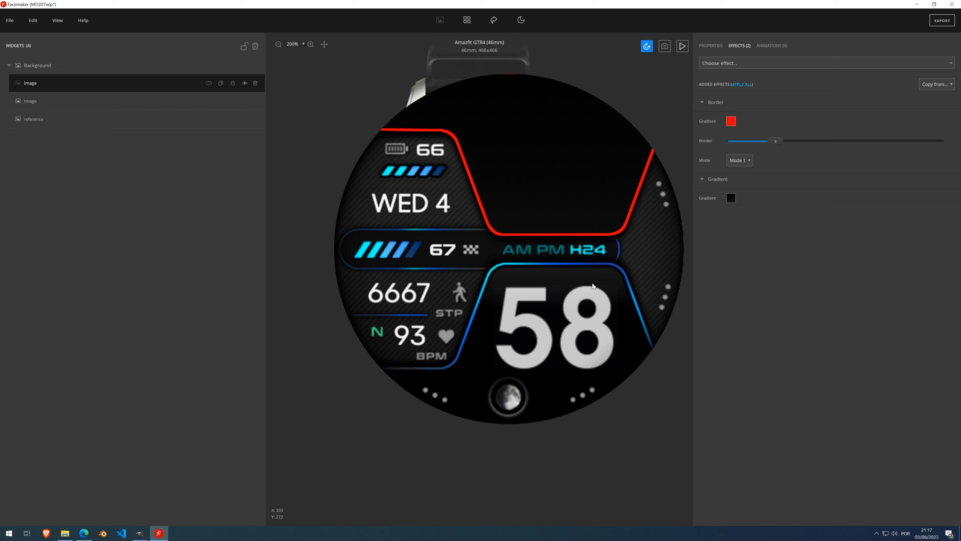
pyautogui.scroll(5, 499, 231)
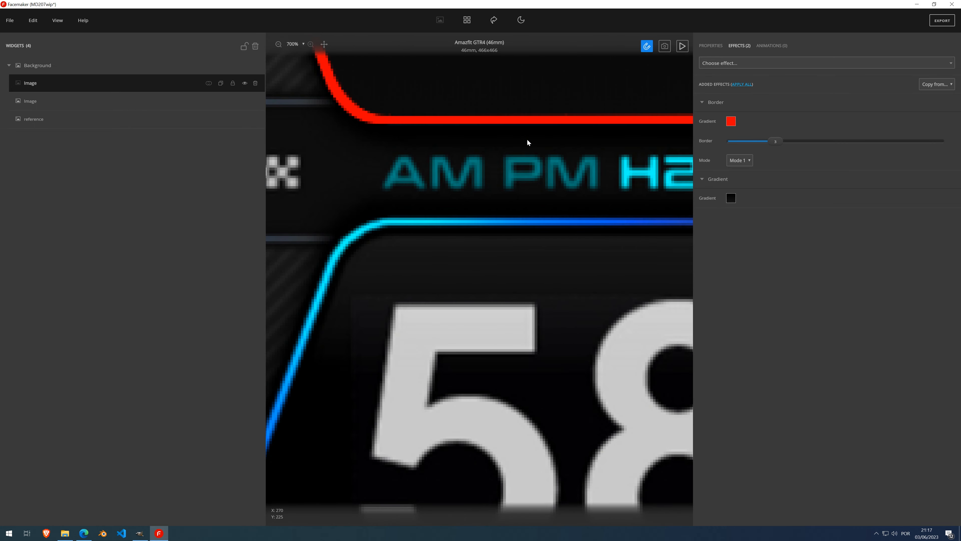
# Step: Try Mode 2 for the hour panel's border, compare its corners, and return the border to Mode 1
pyautogui.click(740, 160)
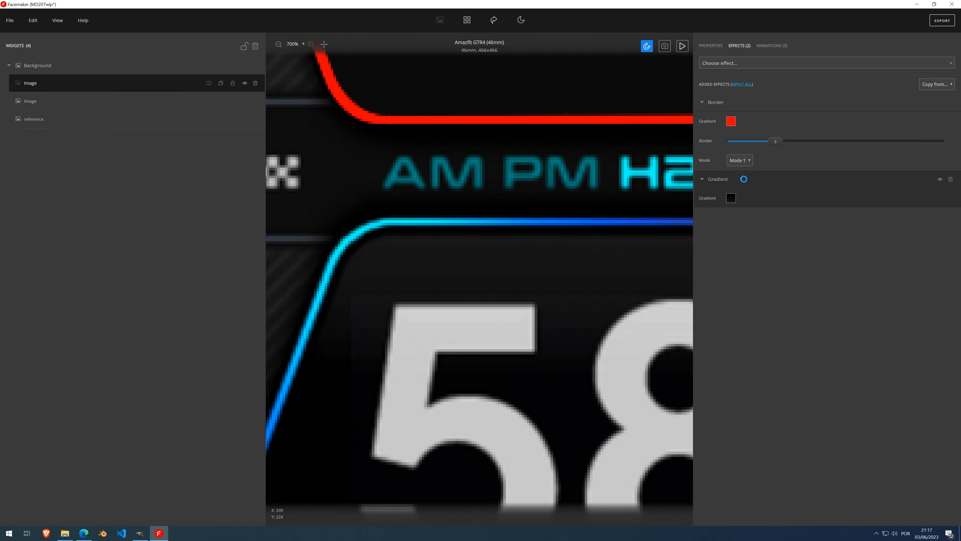
pyautogui.click(742, 160)
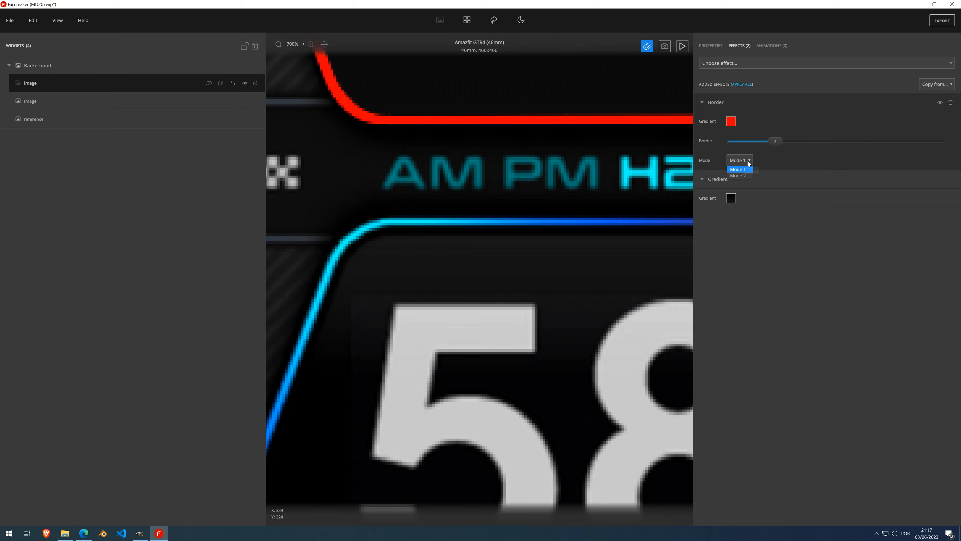
pyautogui.click(745, 175)
pyautogui.scroll(-2, 470, 131)
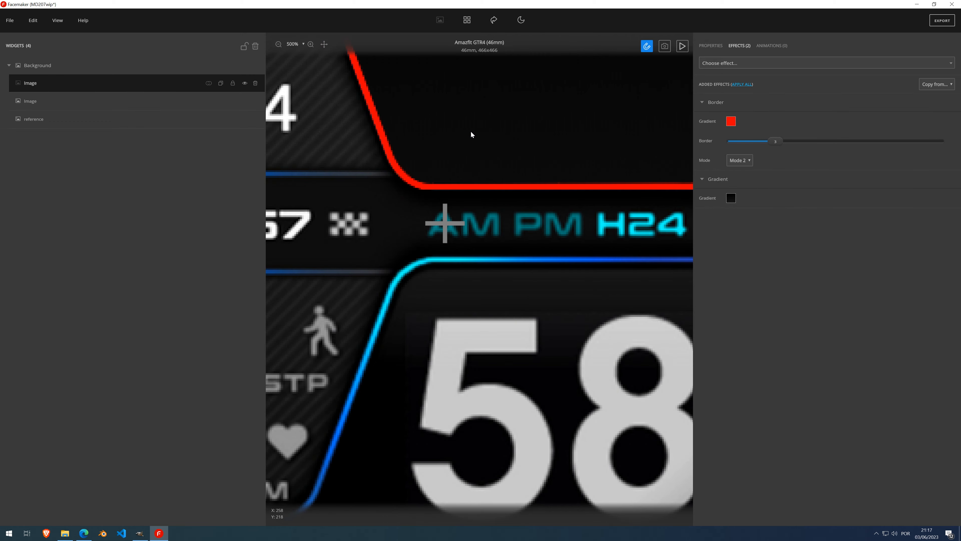
pyautogui.scroll(2, 637, 167)
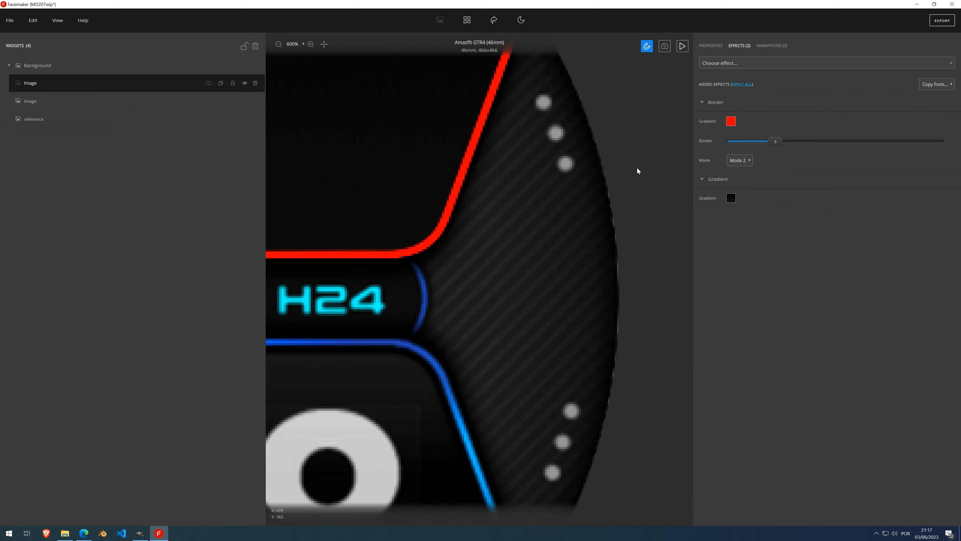
pyautogui.scroll(-1, 445, 220)
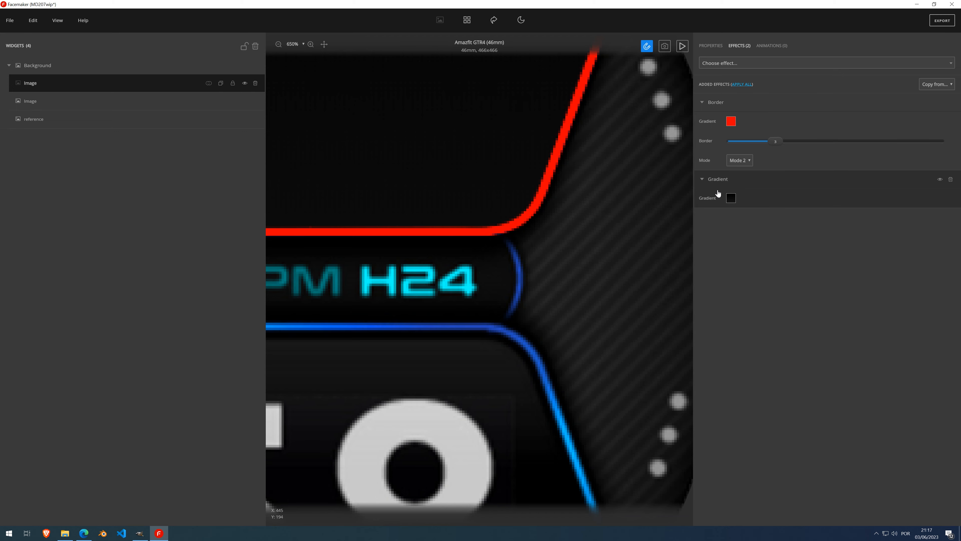
pyautogui.click(740, 160)
pyautogui.click(742, 171)
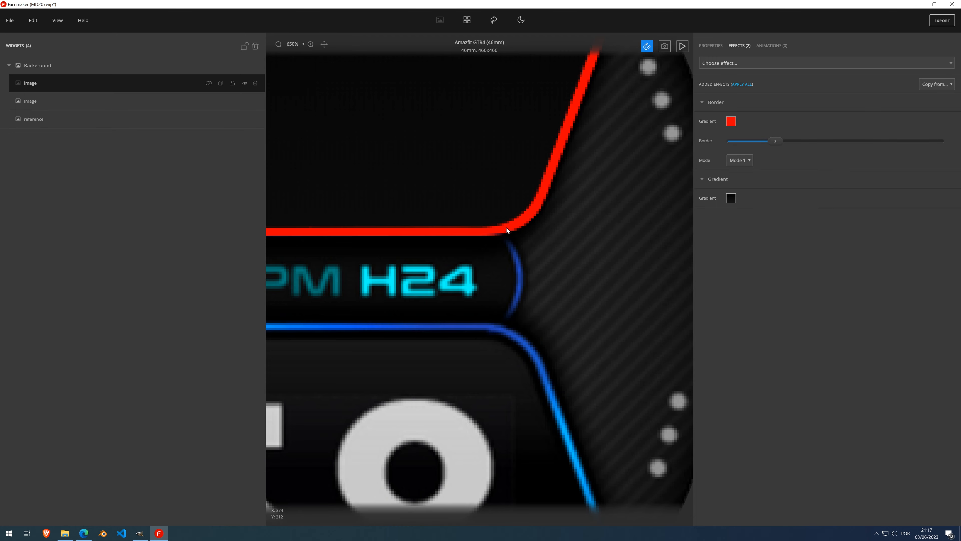
# Step: Hide the hour panel's Border effect to expose the reference's blue outline for color sampling
pyautogui.scroll(-3, 505, 228)
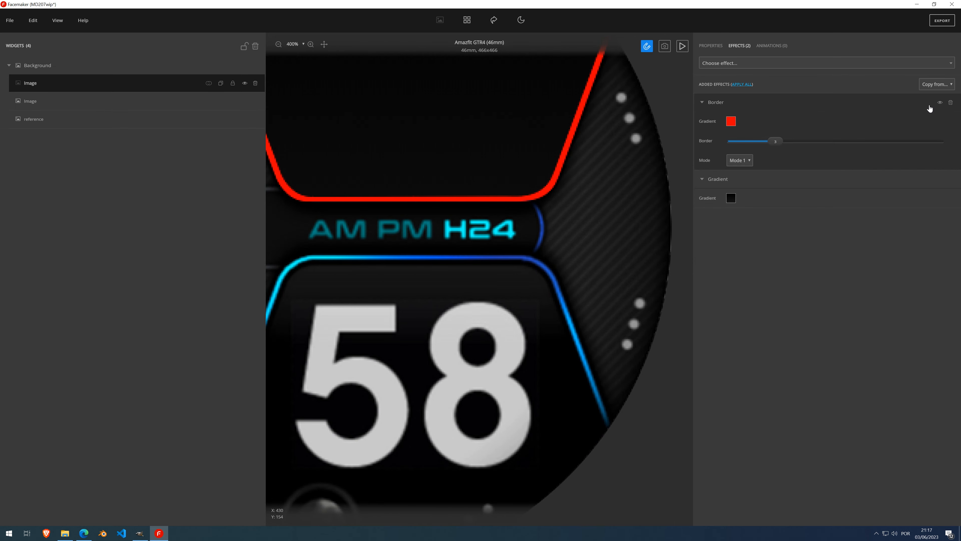
pyautogui.click(939, 103)
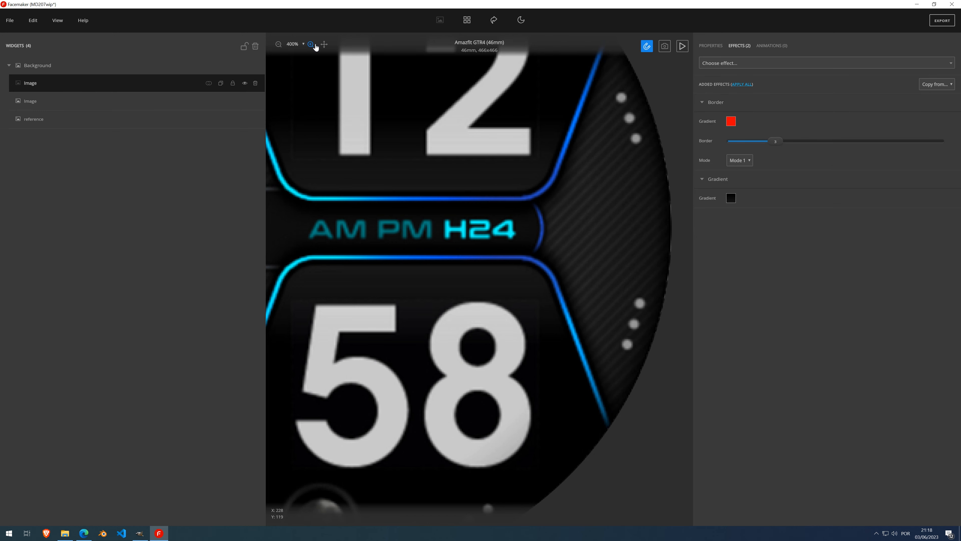
pyautogui.moveTo(324, 43); pyautogui.dragTo(381, 181)
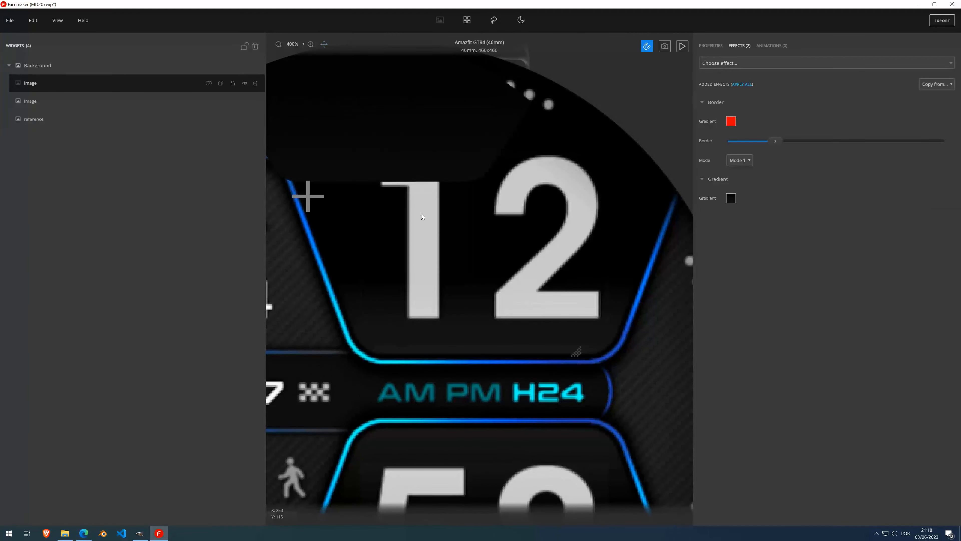
pyautogui.scroll(-3, 420, 213)
pyautogui.scroll(2, 420, 212)
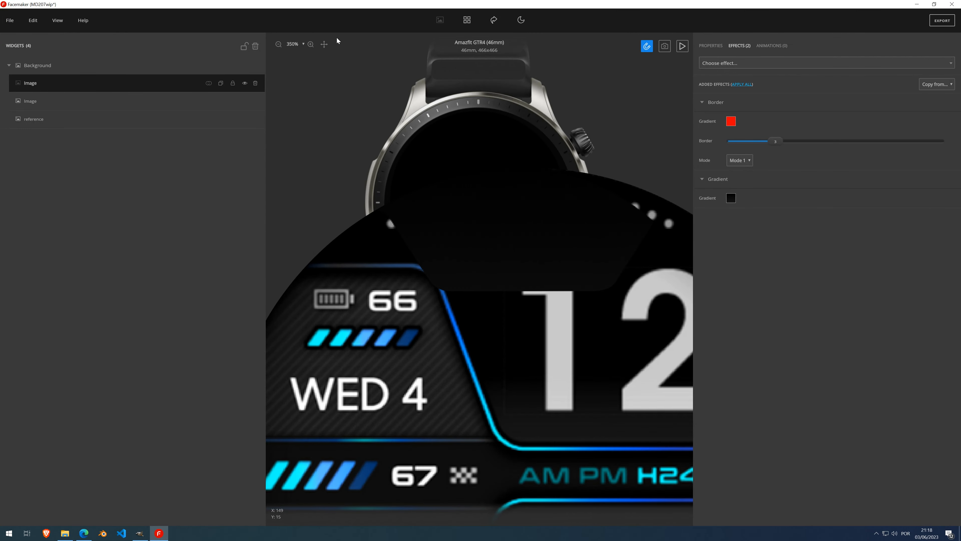
pyautogui.moveTo(325, 47); pyautogui.dragTo(280, 9)
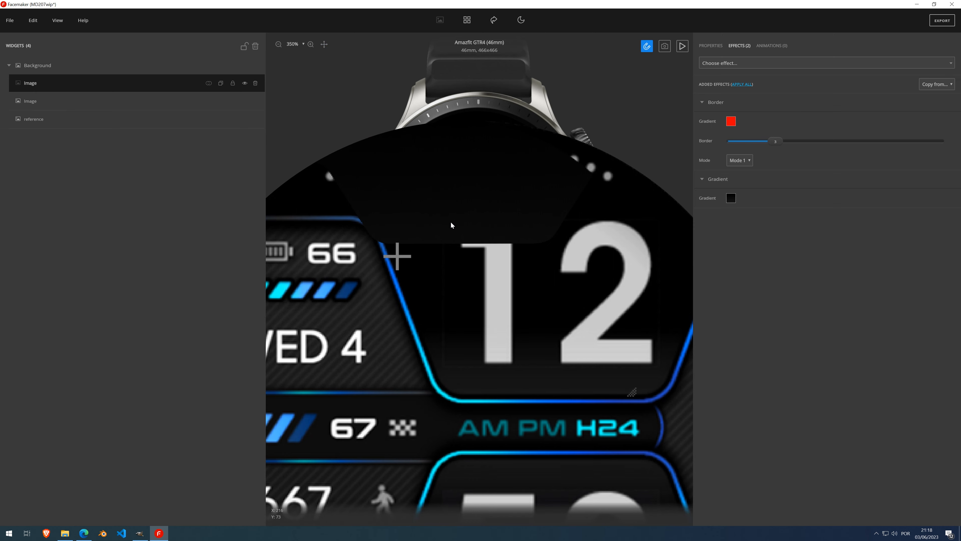
pyautogui.scroll(-1, 456, 227)
pyautogui.scroll(-1, 456, 230)
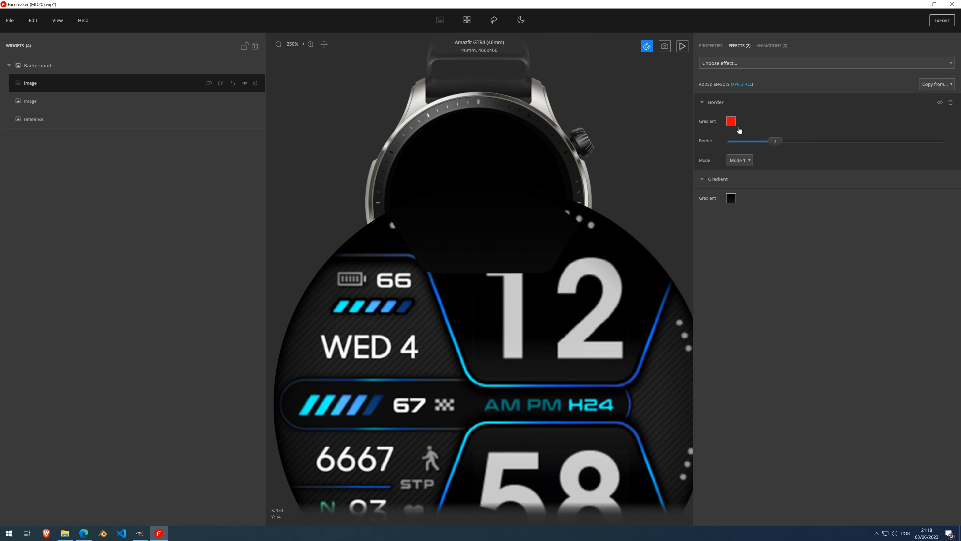
# Step: Make the border gradient run horizontally, with both end stops set to the dark navy sampled from the far end of the reference outline
pyautogui.click(731, 121)
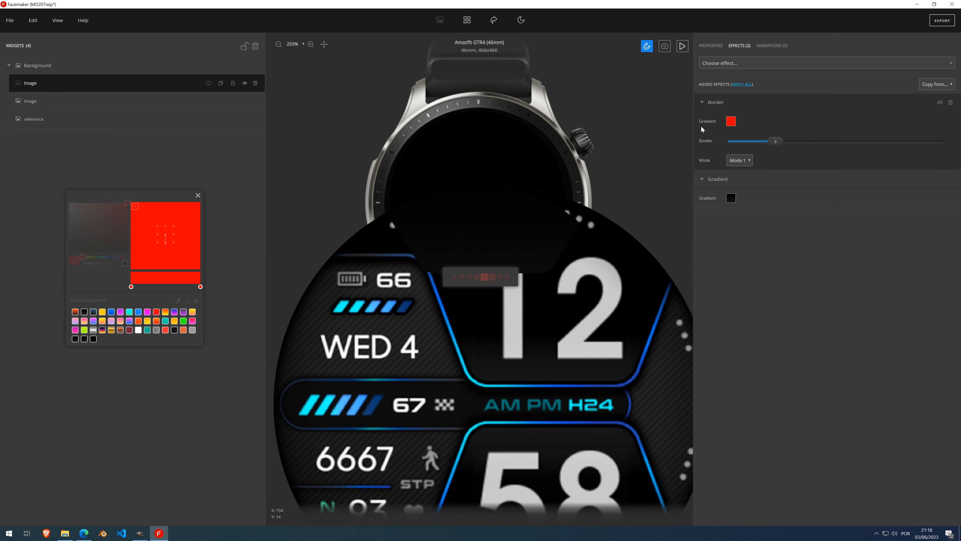
pyautogui.click(178, 301)
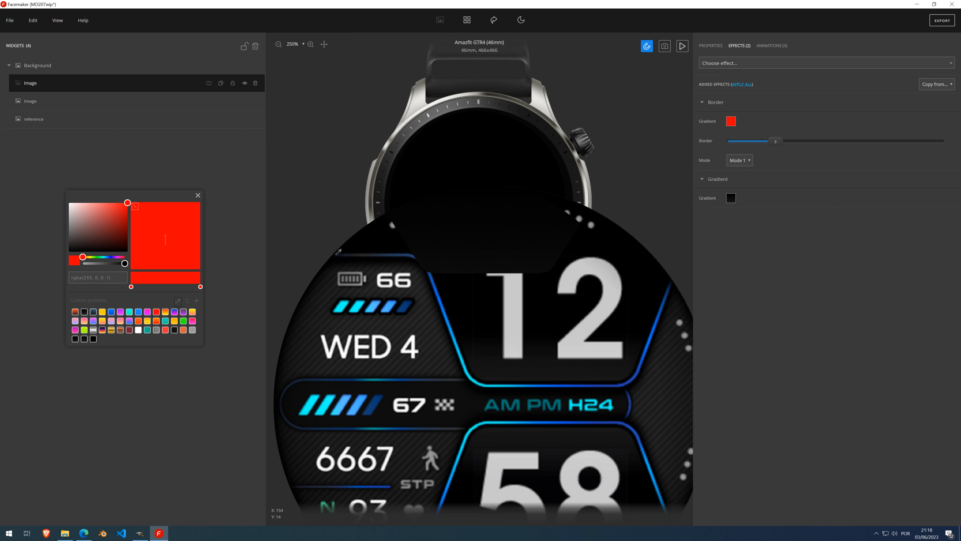
pyautogui.click(336, 254)
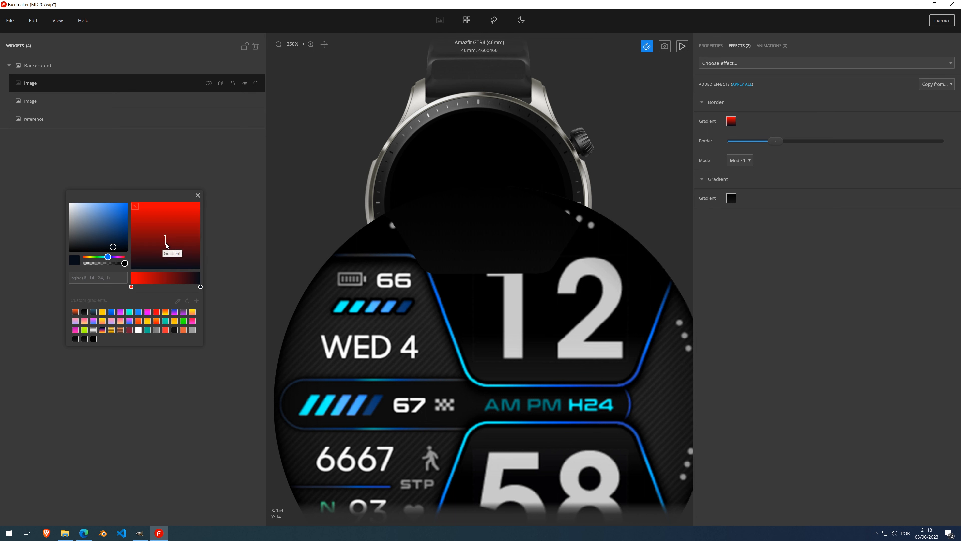
pyautogui.moveTo(166, 243)
pyautogui.mouseDown()
pyautogui.moveTo(182, 240)
pyautogui.moveTo(146, 258)
pyautogui.moveTo(116, 228)
pyautogui.moveTo(181, 247)
pyautogui.mouseUp()
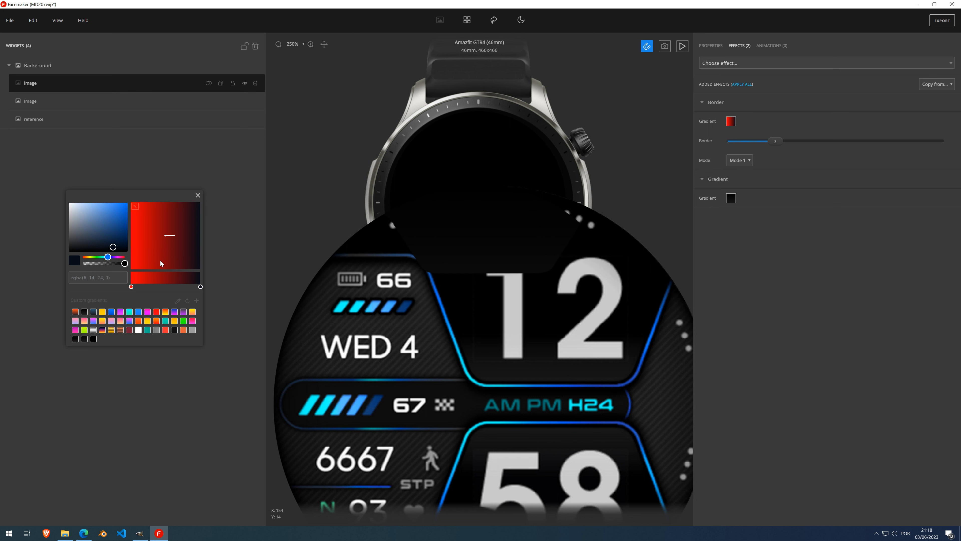
pyautogui.click(131, 286)
pyautogui.click(178, 301)
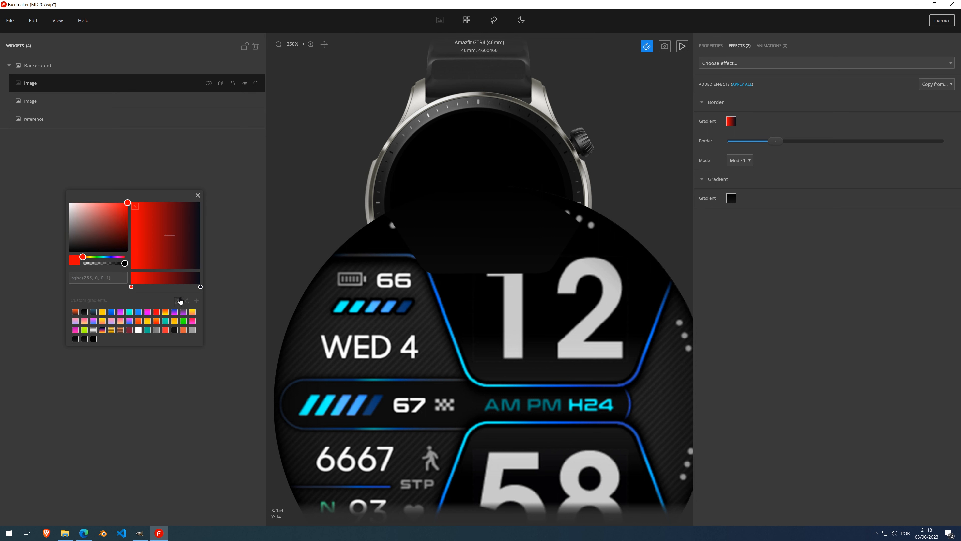
pyautogui.click(337, 255)
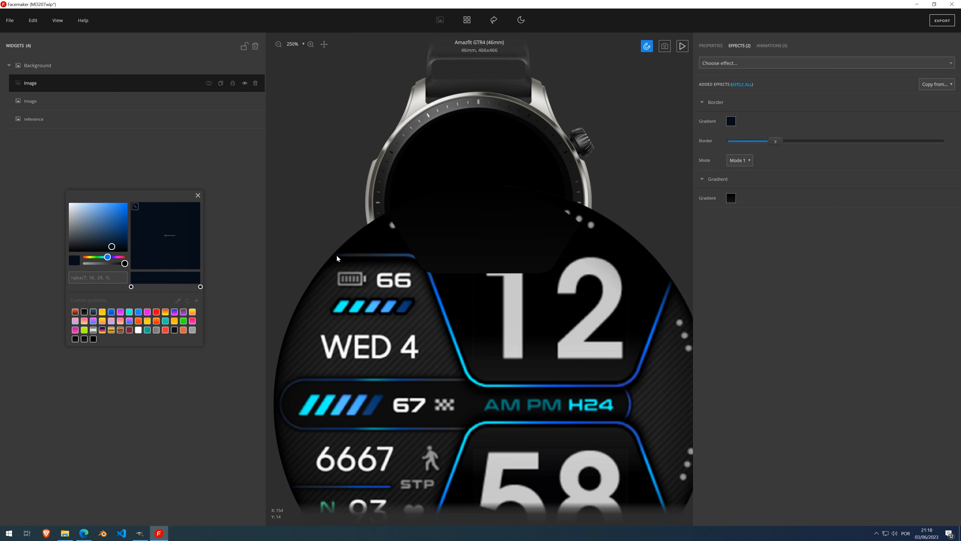
# Step: Add two middle stops to the border gradient, sampling blue from the outline's upper slanted edge and cyan from its lower-left corner
pyautogui.click(147, 284)
pyautogui.click(178, 301)
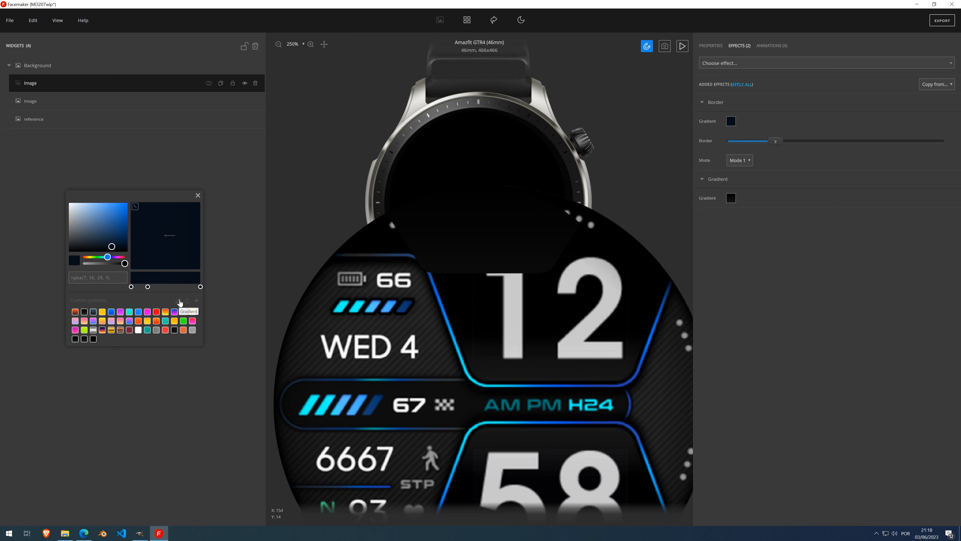
pyautogui.click(432, 280)
pyautogui.click(174, 284)
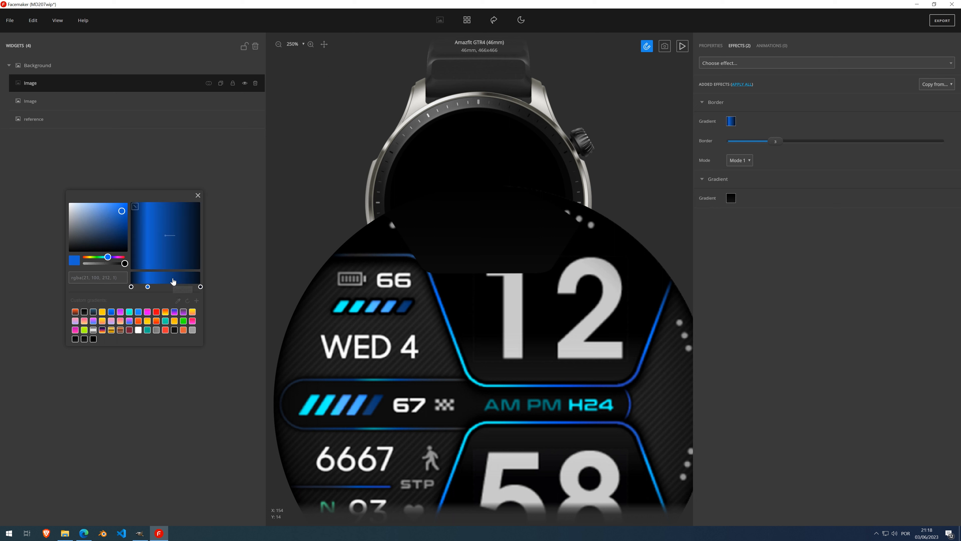
pyautogui.click(178, 300)
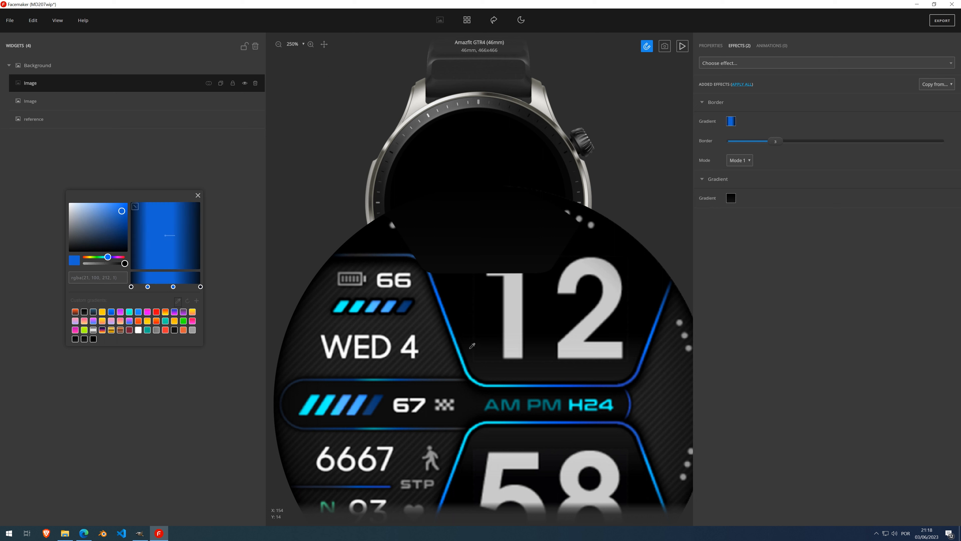
pyautogui.click(475, 377)
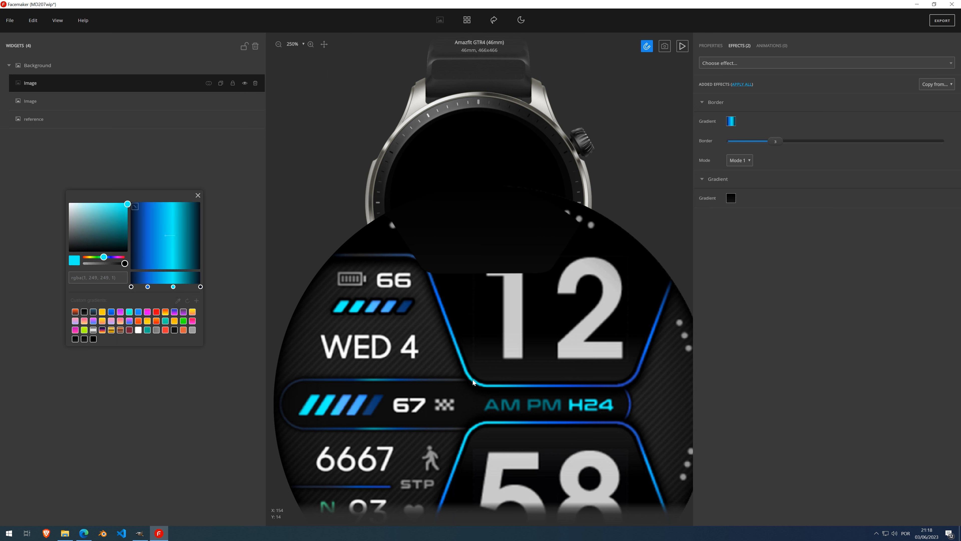
# Step: Add a fourth-position stop near the far end of the border gradient, sampling deeper blue from the reference outline's lower-right corner
pyautogui.click(187, 287)
pyautogui.click(178, 301)
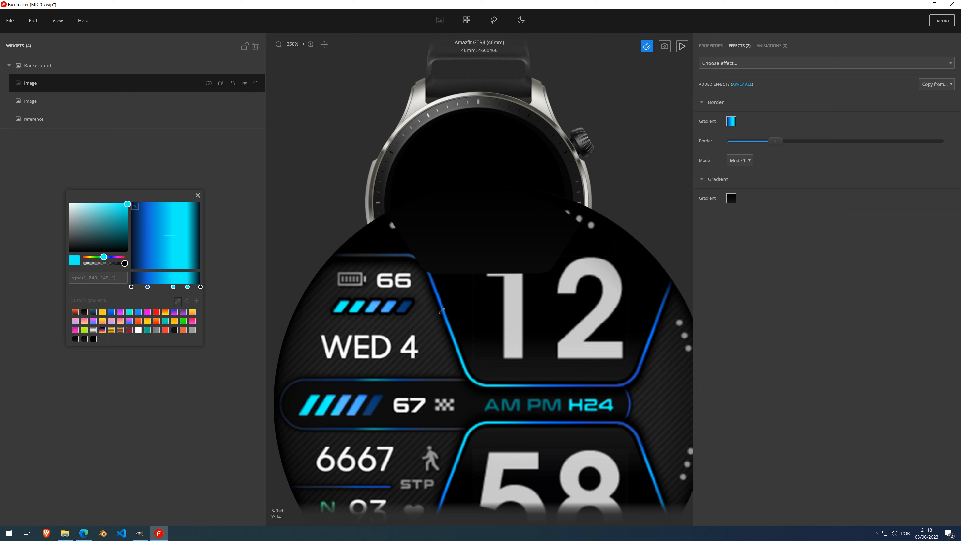
pyautogui.click(611, 385)
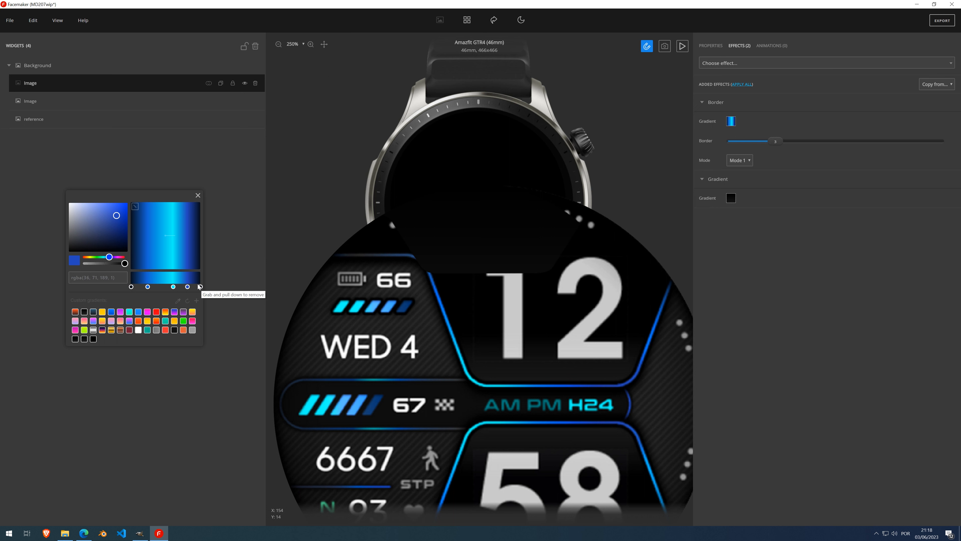
# Step: Shift the border gradient's cyan and both blue middle stops toward the start of the gradient and close the gradient editor
pyautogui.moveTo(173, 287); pyautogui.dragTo(164, 288)
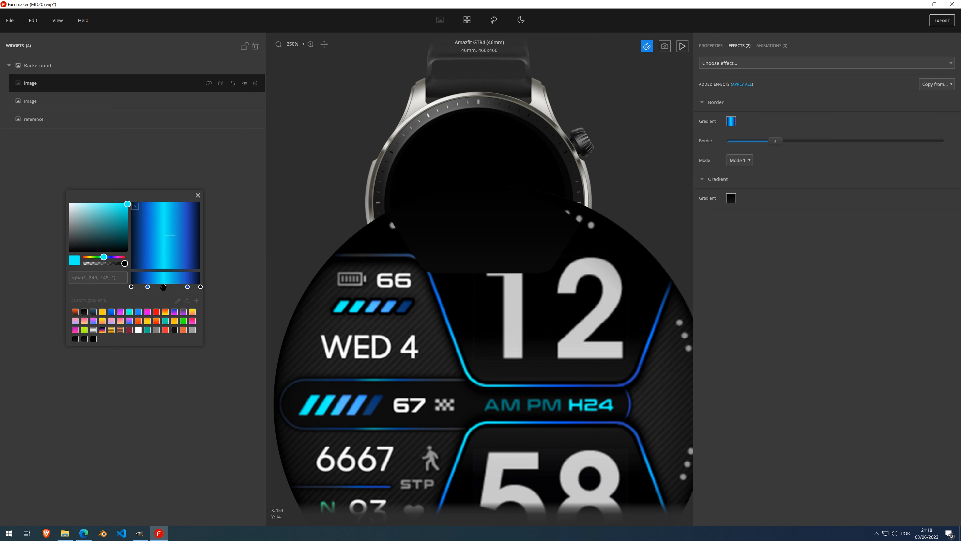
pyautogui.click(147, 287)
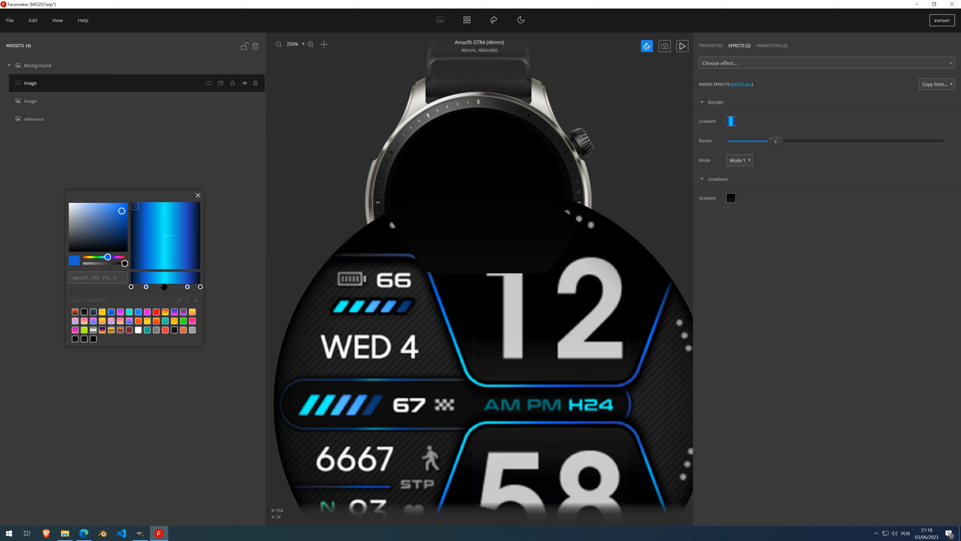
pyautogui.moveTo(165, 287); pyautogui.dragTo(183, 286)
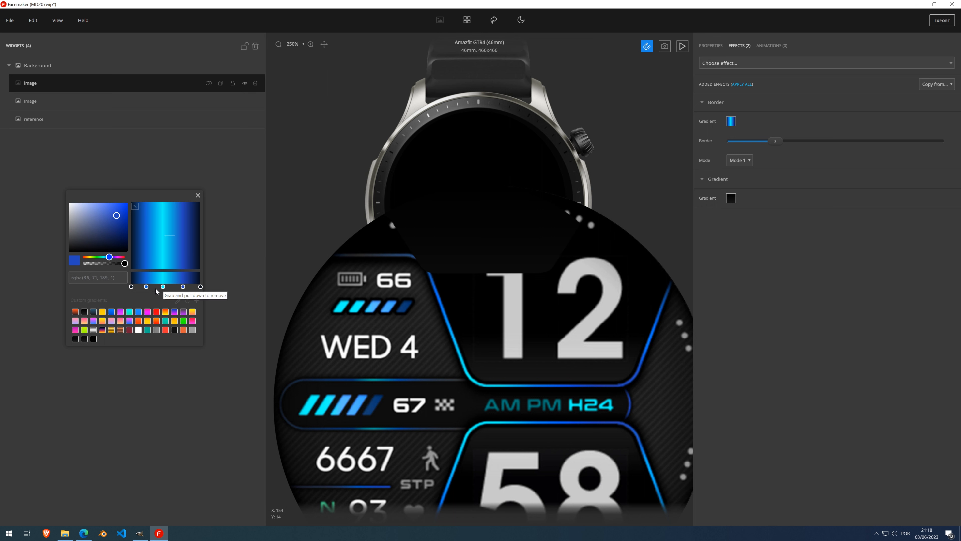
pyautogui.click(159, 286)
pyautogui.click(181, 287)
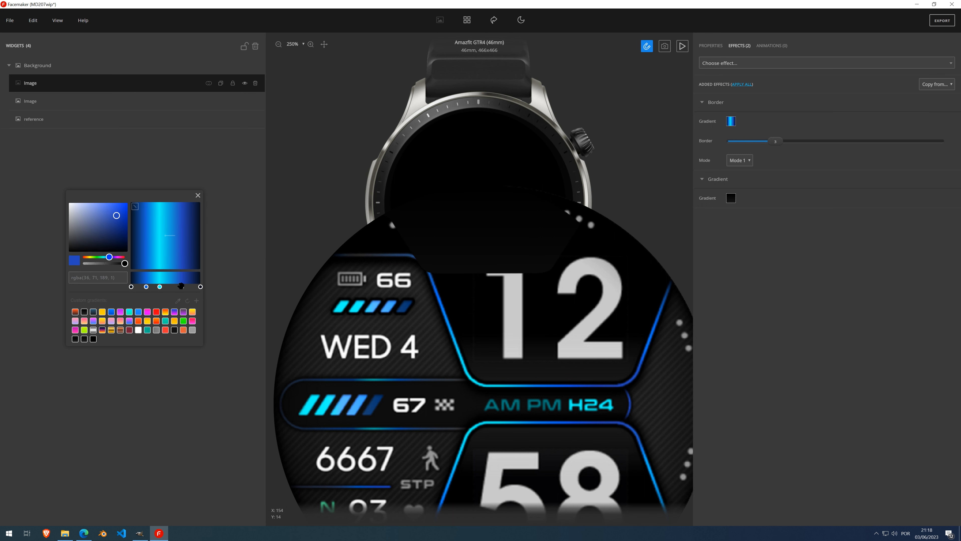
pyautogui.click(198, 196)
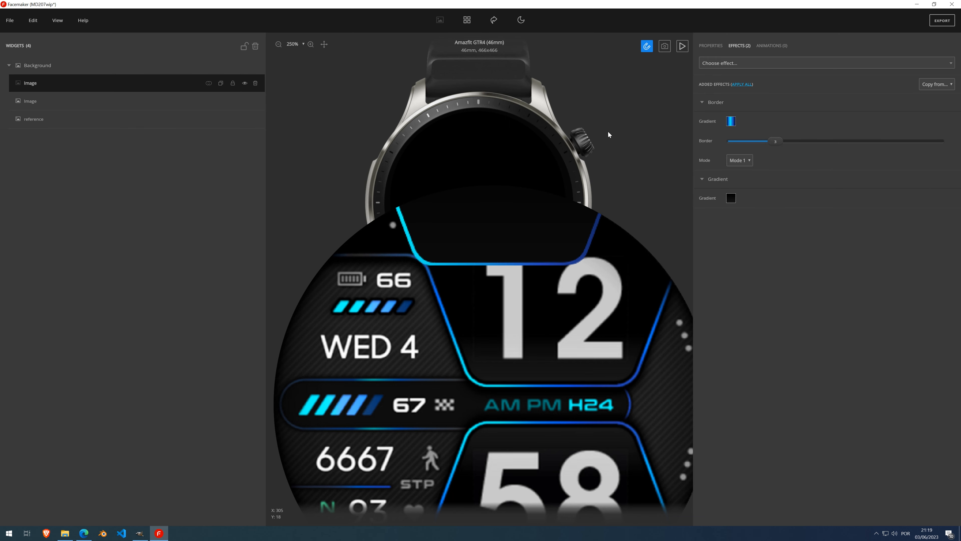
# Step: Set the hour panel's X and Y to 0, and nudge it slightly upward until its border lines up with the reference outline
pyautogui.click(712, 46)
pyautogui.click(717, 63)
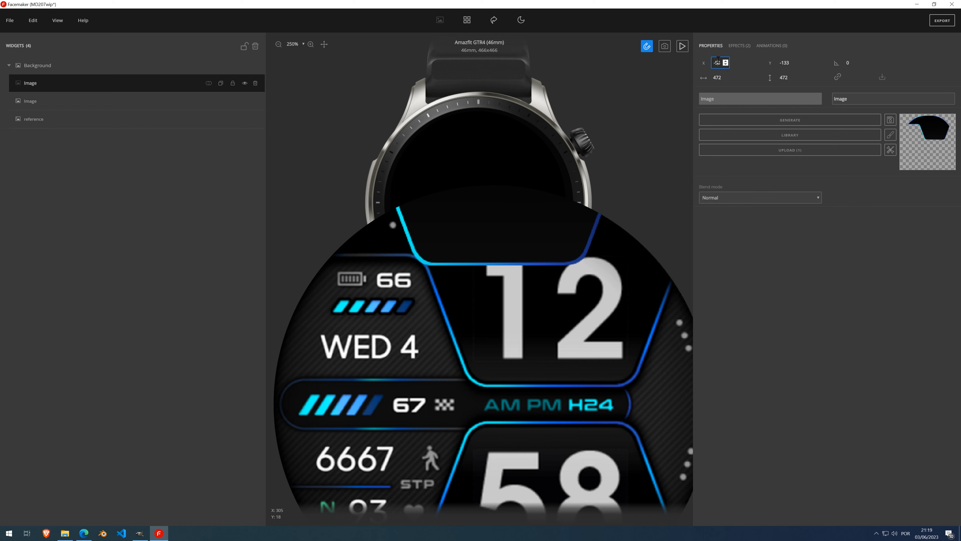
pyautogui.write('0')
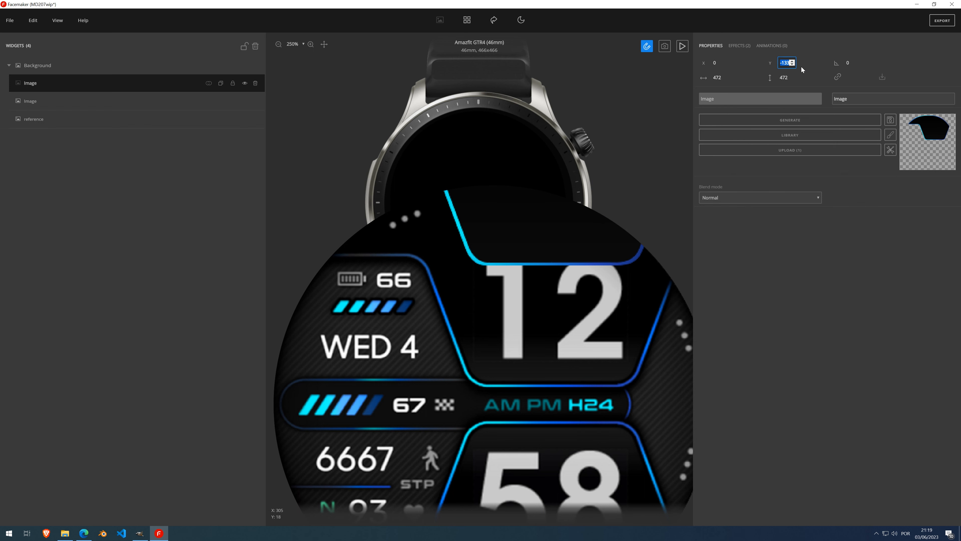
pyautogui.write('0')
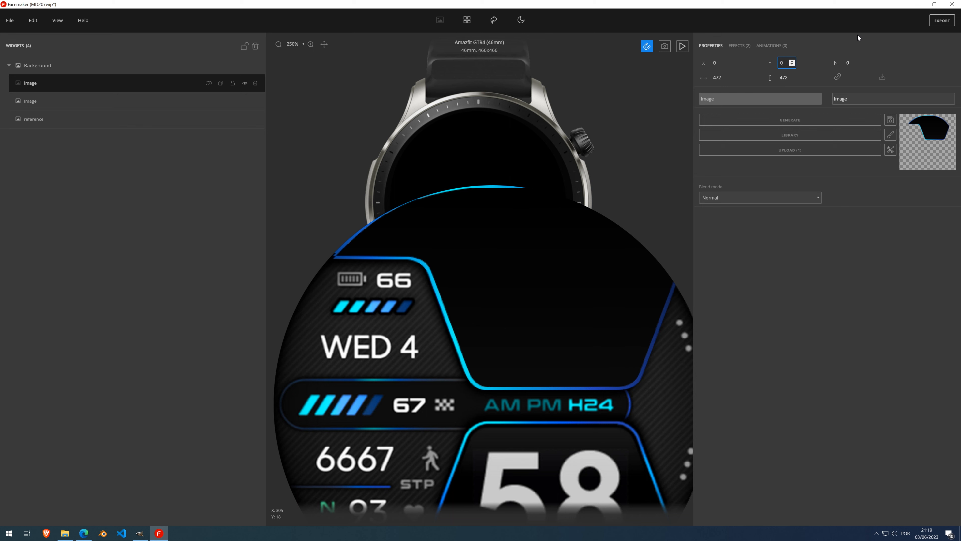
pyautogui.click(792, 65)
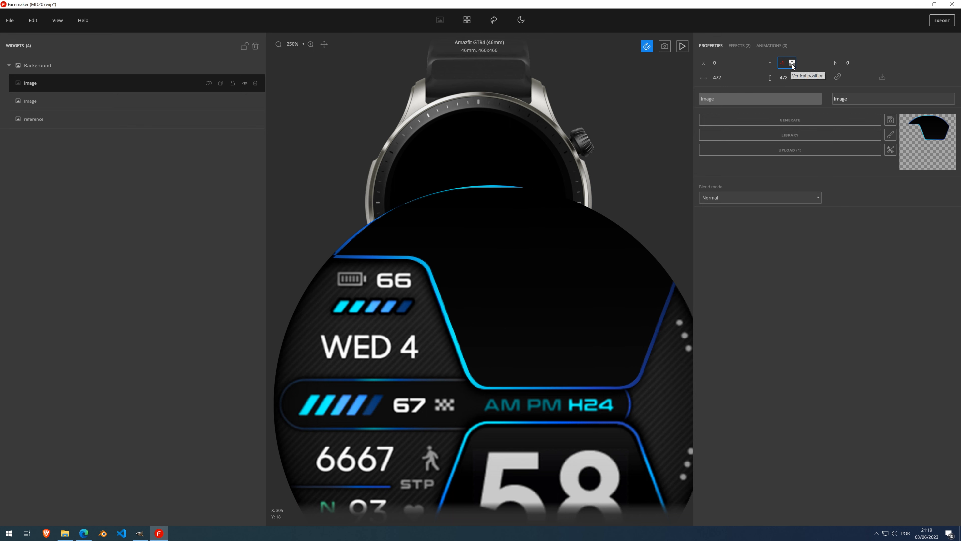
pyautogui.click(792, 65)
pyautogui.click(792, 65)
pyautogui.click(792, 65)
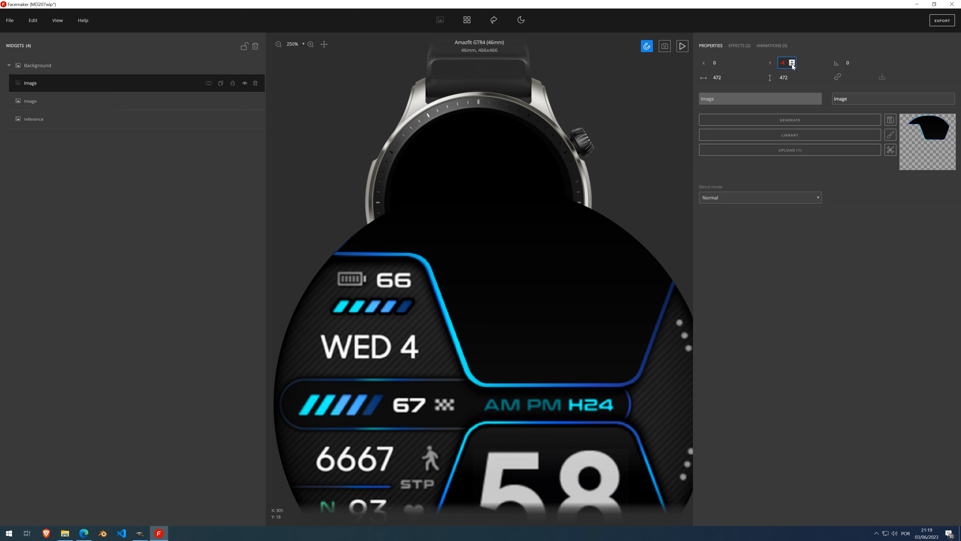
pyautogui.click(792, 65)
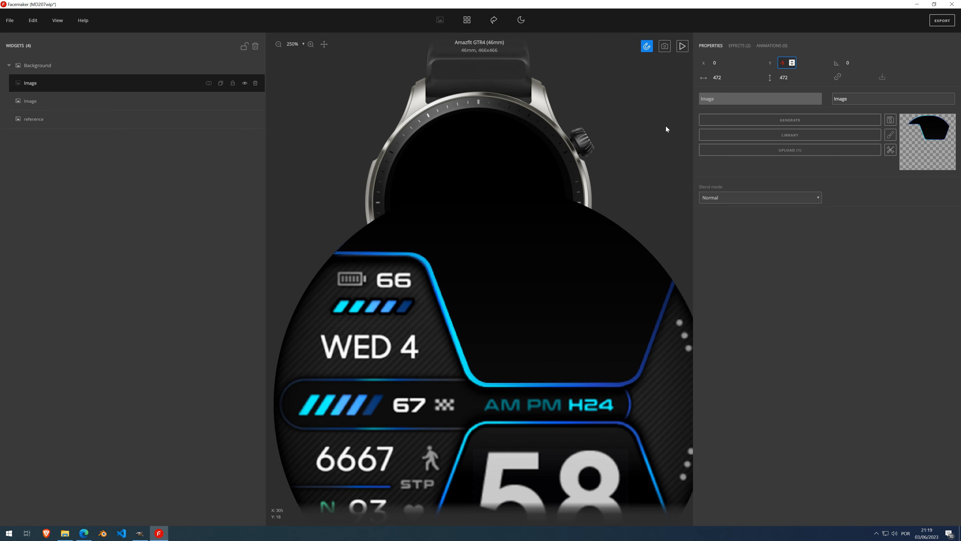
# Step: Hide the reference layer and inspect the hour panel's border up close and at full watch view
pyautogui.moveTo(687, 355); pyautogui.dragTo(542, 309)
pyautogui.moveTo(331, 250); pyautogui.dragTo(420, 256)
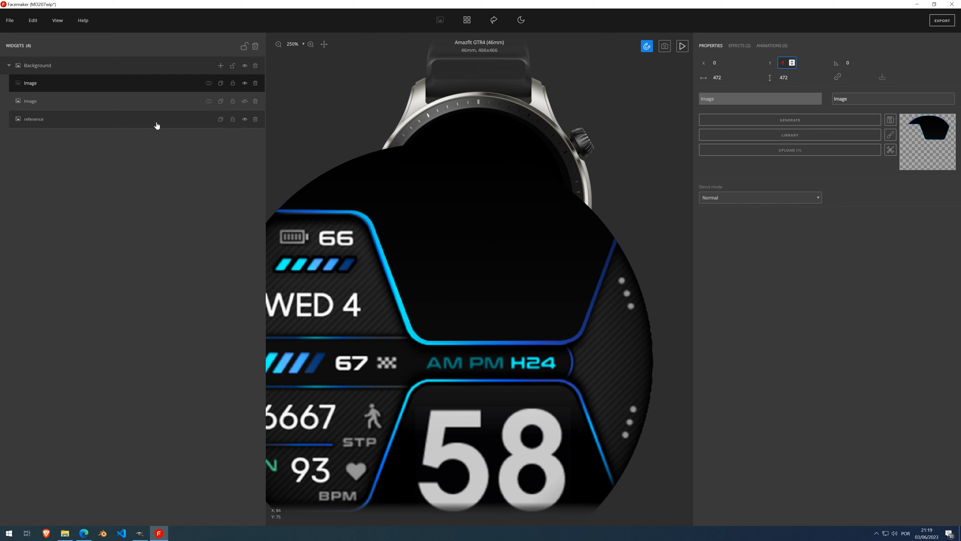
pyautogui.click(245, 120)
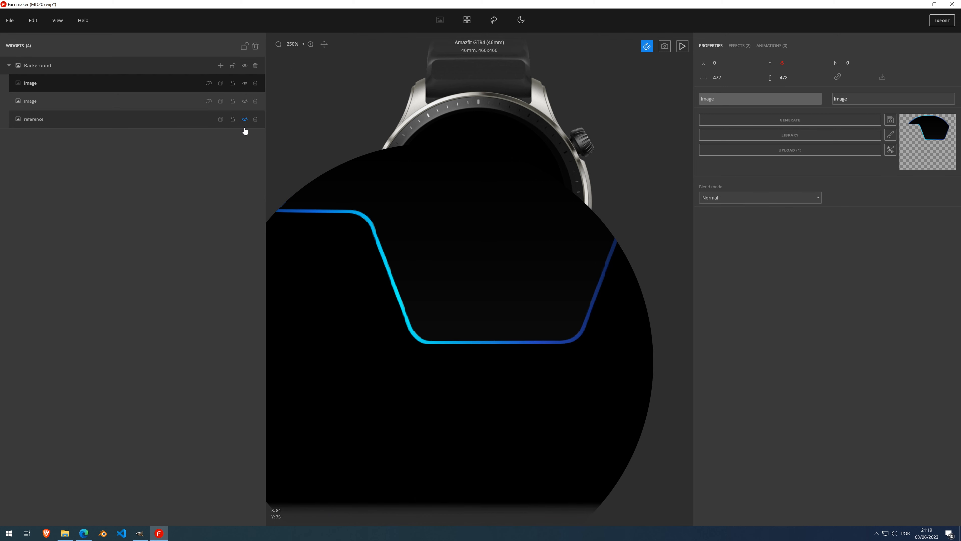
pyautogui.scroll(-3, 428, 285)
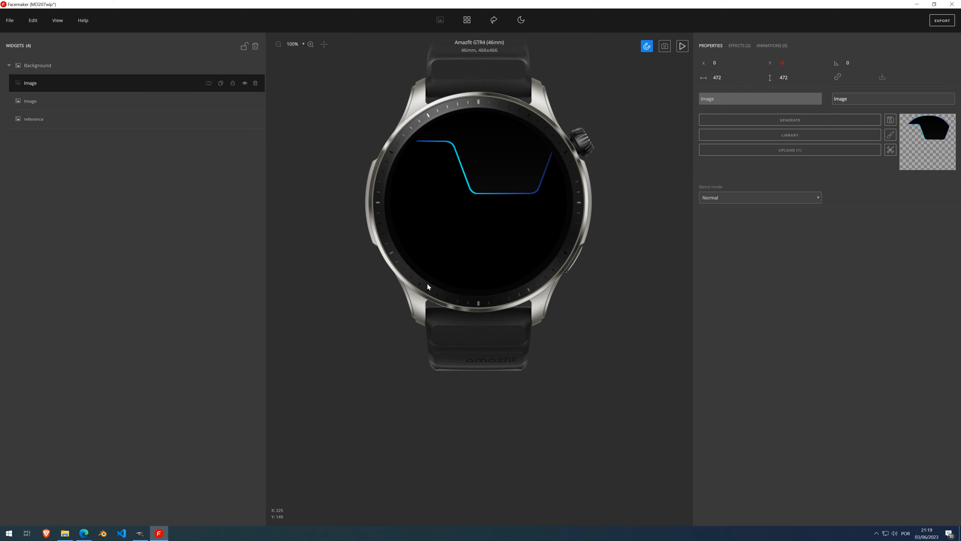
pyautogui.scroll(3, 509, 190)
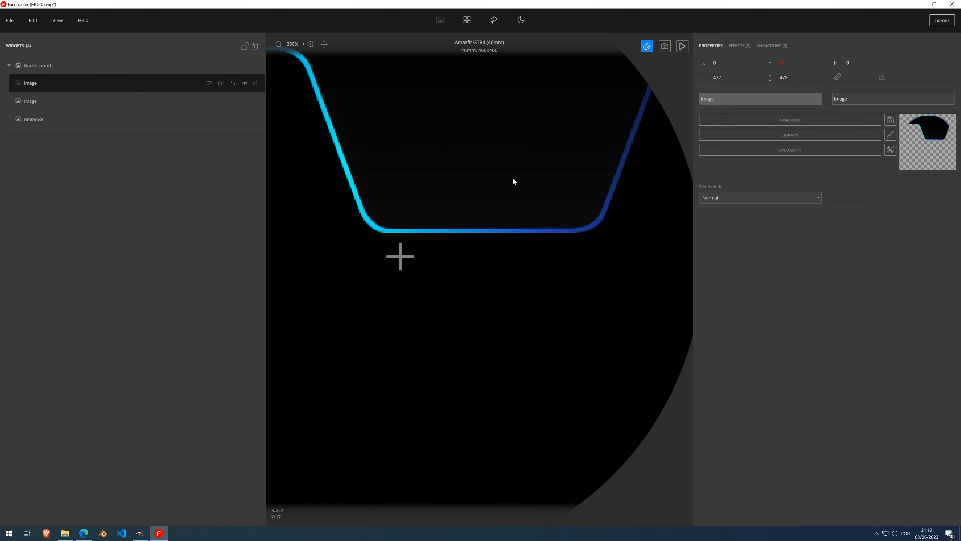
pyautogui.scroll(-3, 512, 177)
pyautogui.scroll(3, 500, 173)
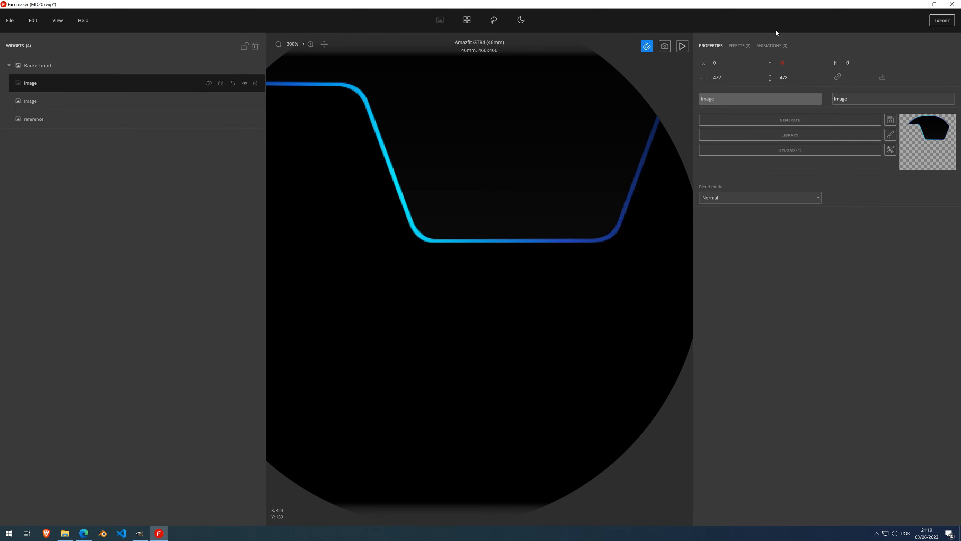
# Step: Reduce the hour panel's Border effect width to 2
pyautogui.click(748, 46)
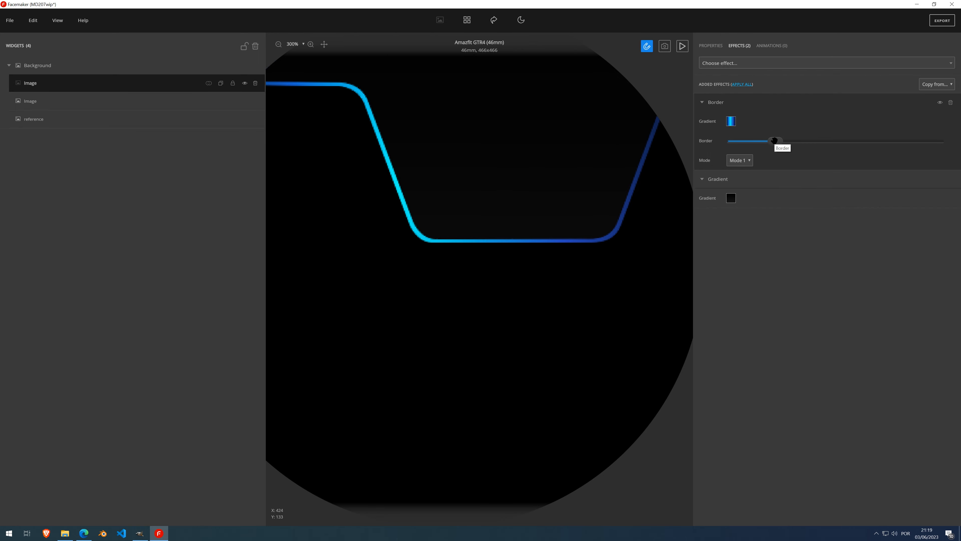
pyautogui.moveTo(766, 143); pyautogui.dragTo(752, 142)
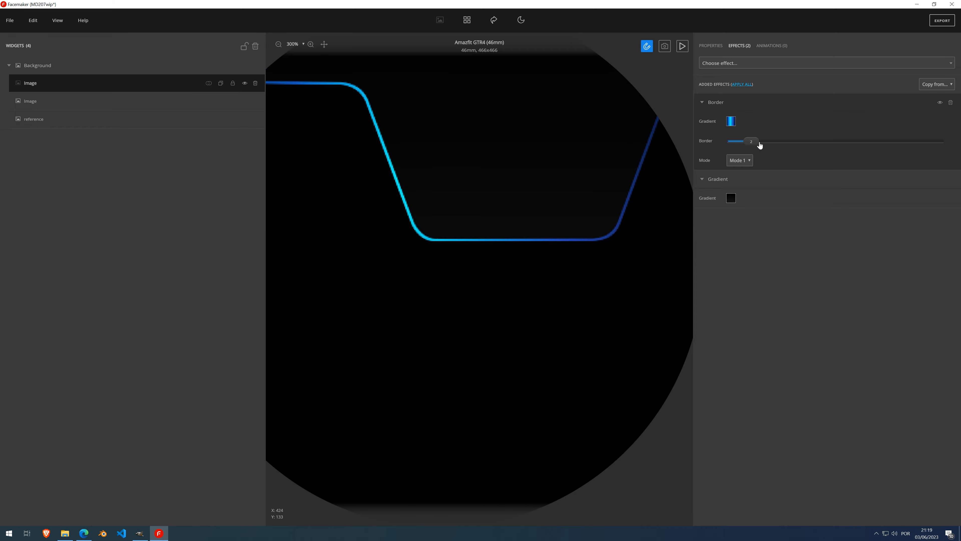
pyautogui.scroll(-2, 506, 193)
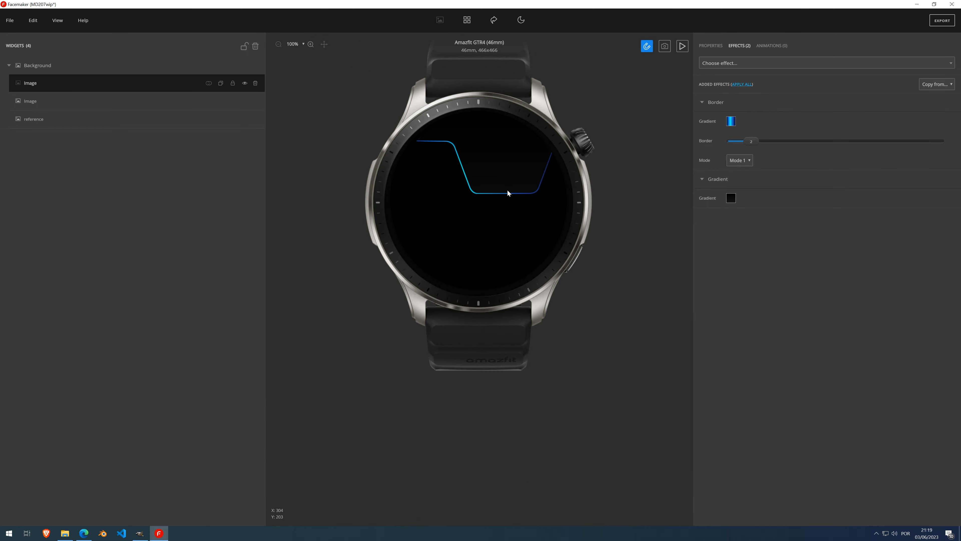
# Step: Nudge the hour panel two pixels down and two pixels to the left to compensate for the thinner border
pyautogui.click(711, 46)
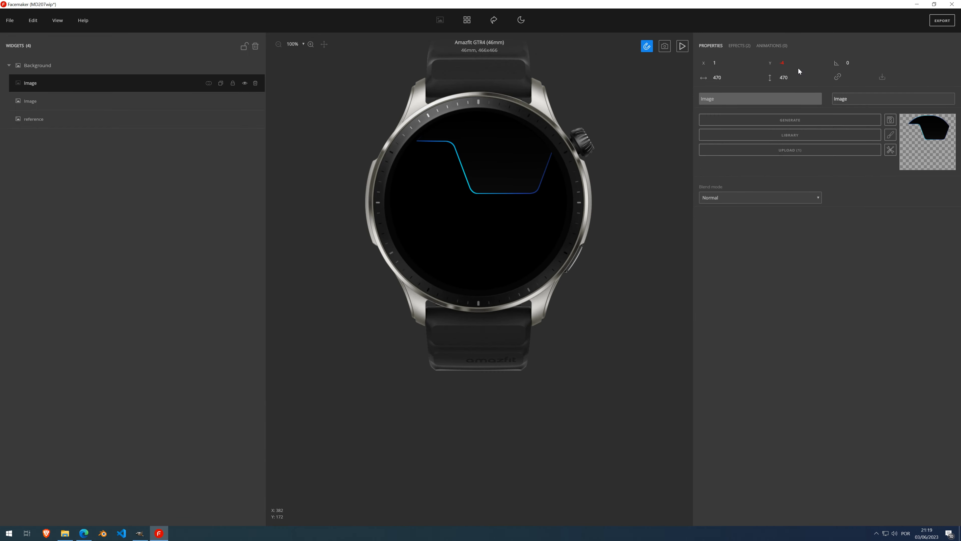
pyautogui.click(793, 61)
pyautogui.click(793, 61)
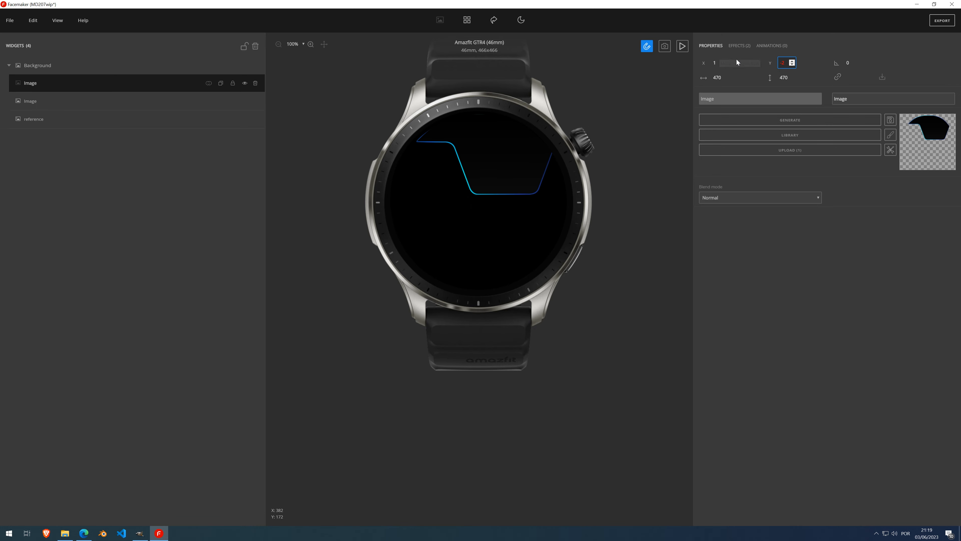
pyautogui.click(726, 65)
pyautogui.click(726, 65)
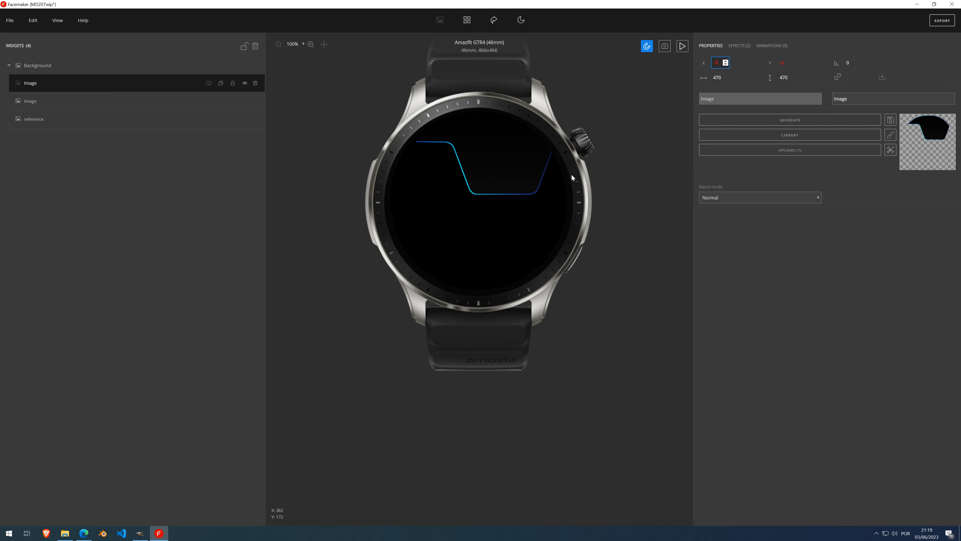
pyautogui.scroll(2, 479, 163)
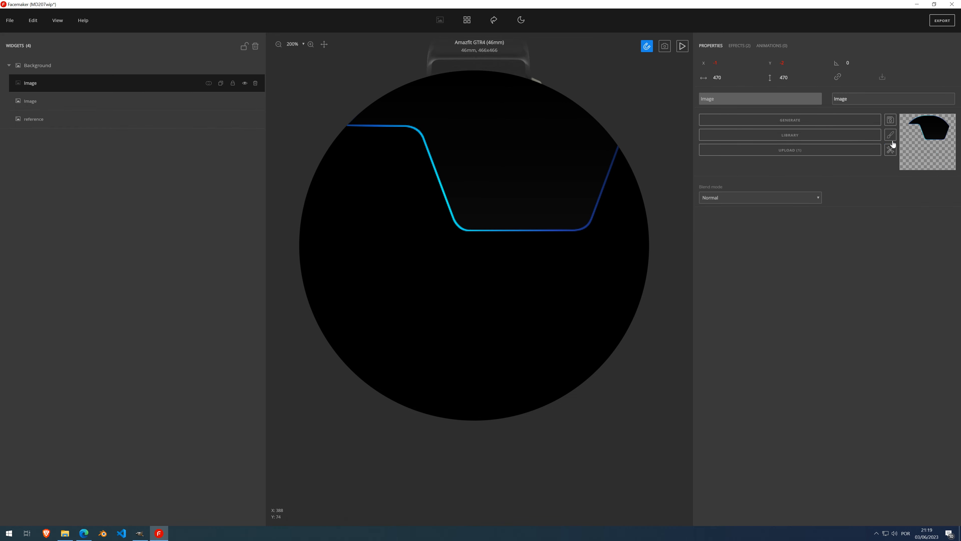
# Step: Apply all effects permanently to the hour panel image and crop it to the 466 × 466 watch screen
pyautogui.click(740, 46)
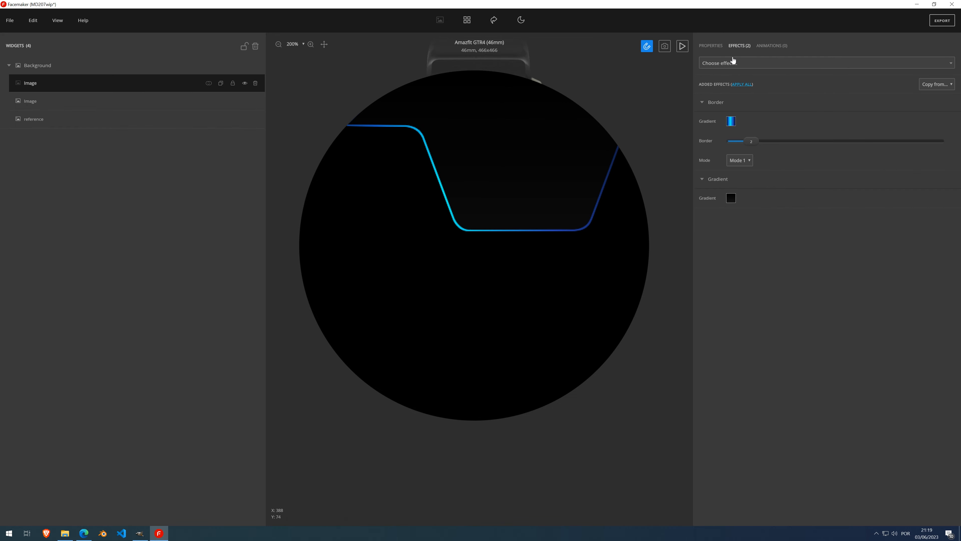
pyautogui.click(748, 85)
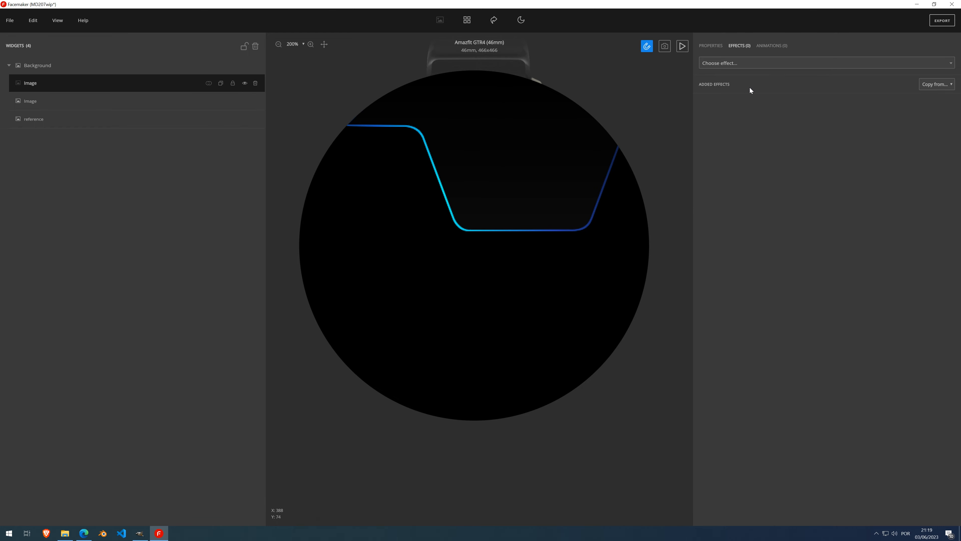
pyautogui.click(698, 45)
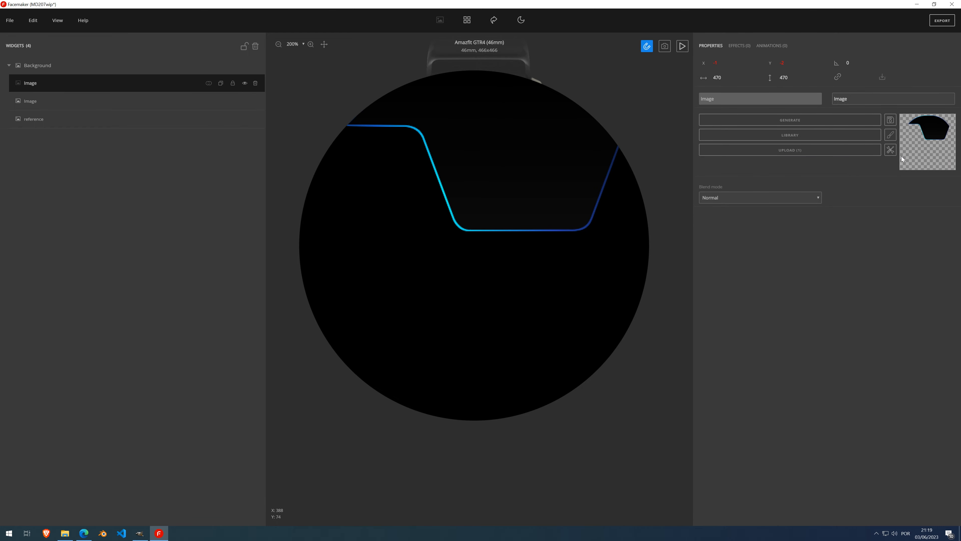
pyautogui.click(890, 149)
pyautogui.click(928, 163)
pyautogui.scroll(-2, 418, 198)
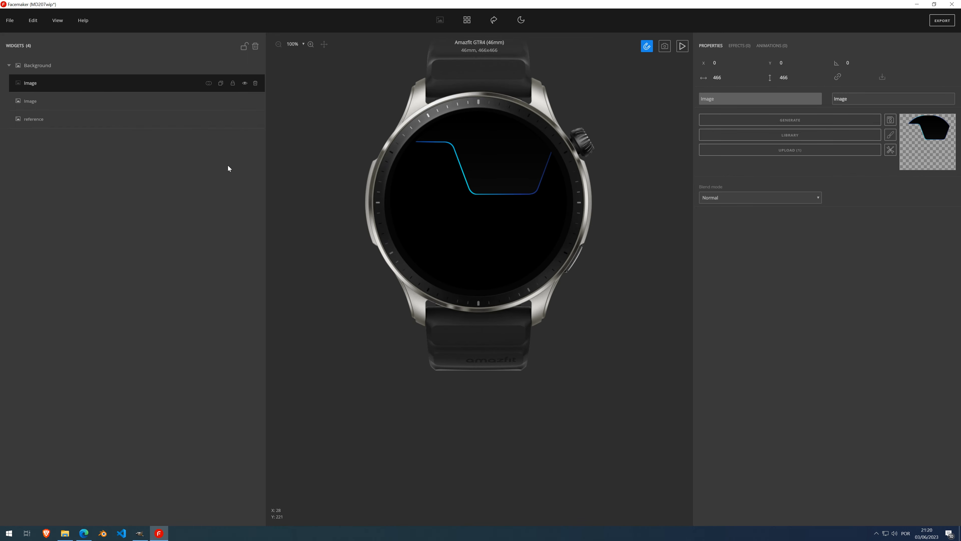
# Step: Add a Mirror effect to the hour panel image
pyautogui.click(741, 47)
pyautogui.click(741, 63)
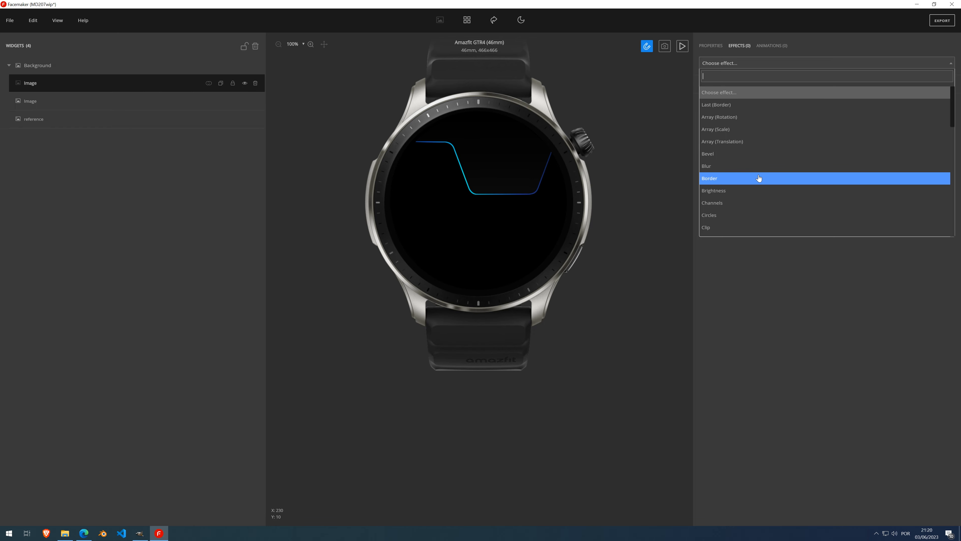
pyautogui.write('mirro')
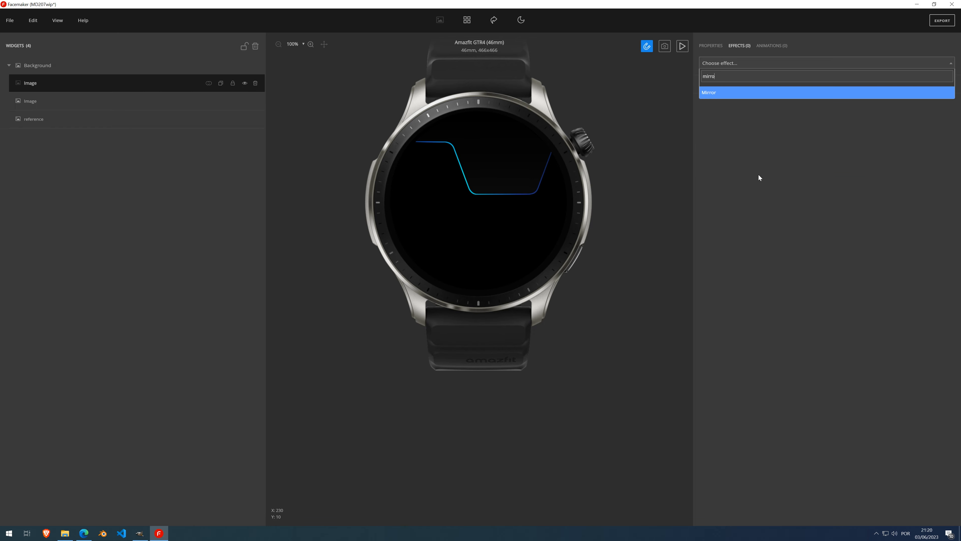
pyautogui.write('r')
pyautogui.click(739, 93)
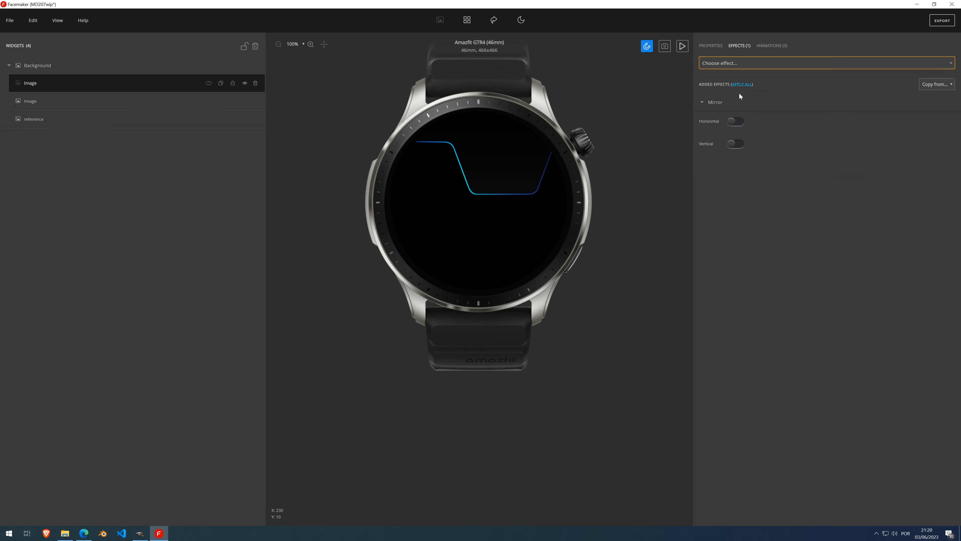